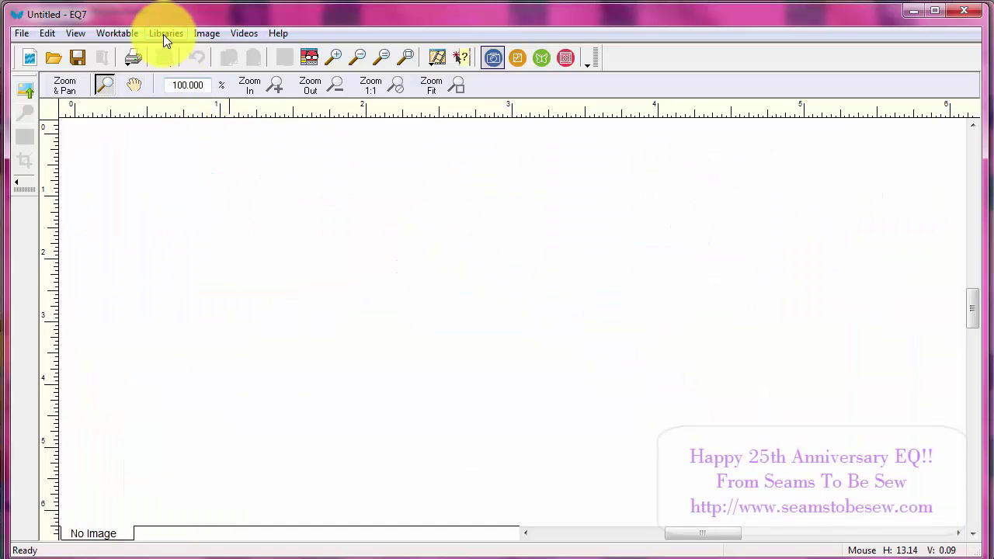
Open the fabric library and collapse By Category and EQ7 Libraries to view the list of installed libraries.
left_click(164, 34)
left_click(184, 70)
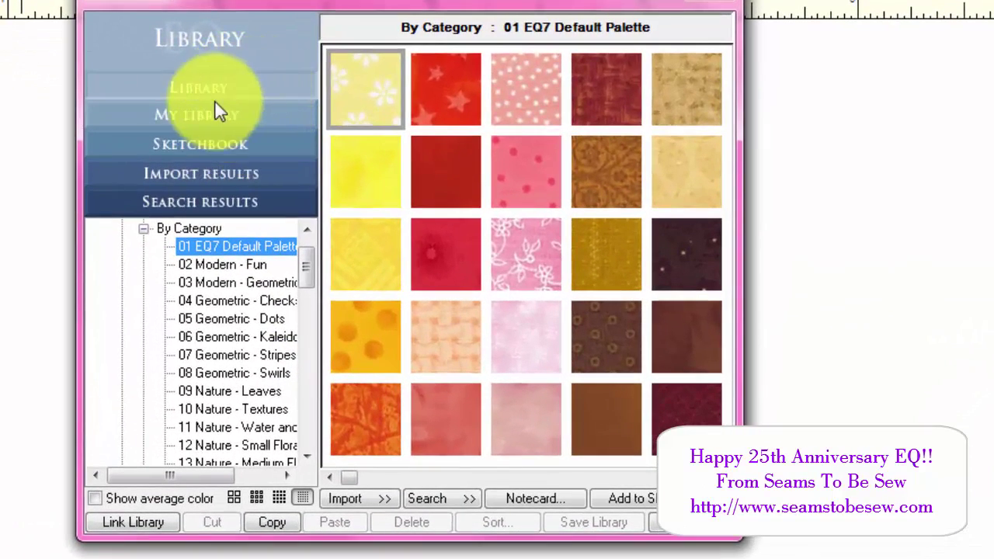
left_click(142, 230)
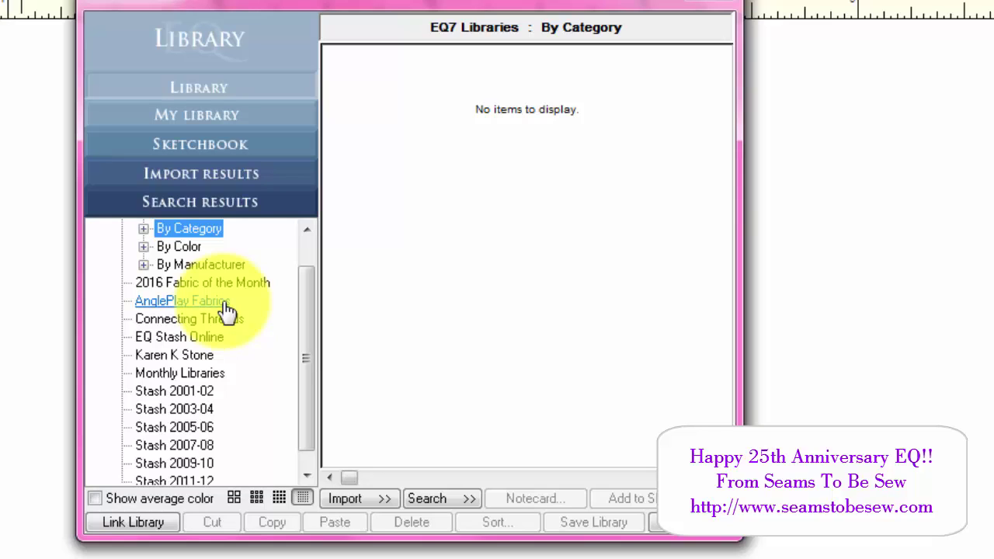
left_click_drag(303, 356, 301, 308)
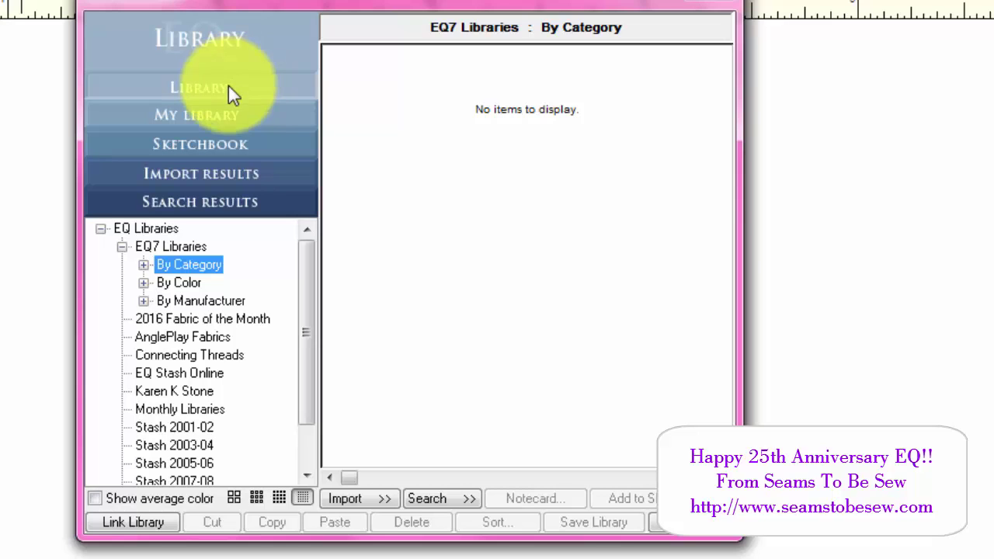
left_click(122, 247)
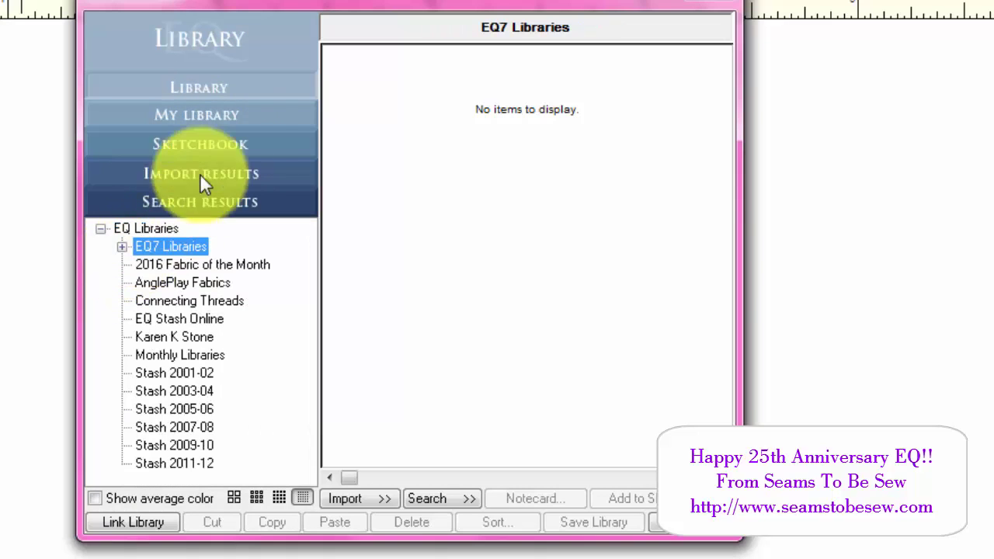
Show My Library, collapse the Andover library, and look through the list of custom fabric libraries.
left_click(238, 113)
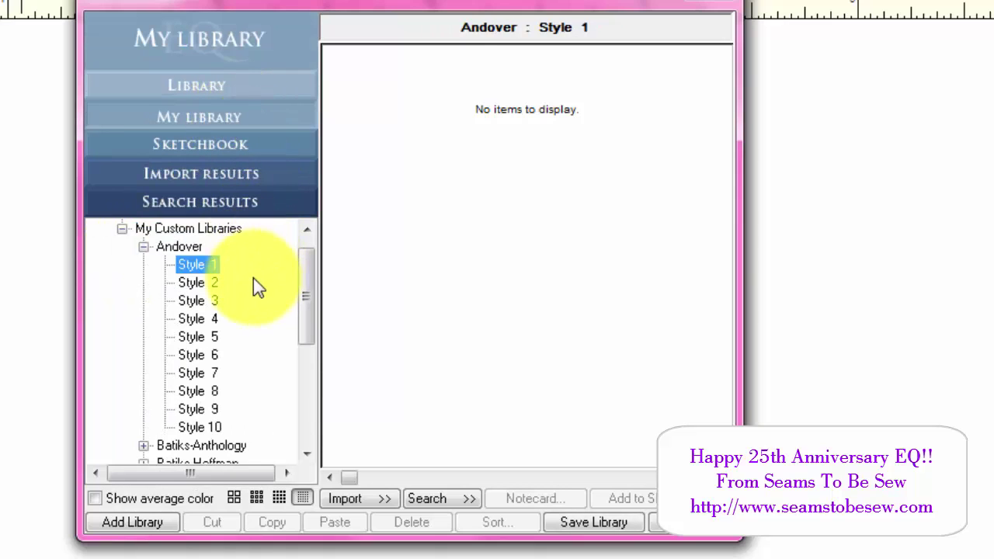
left_click(143, 246)
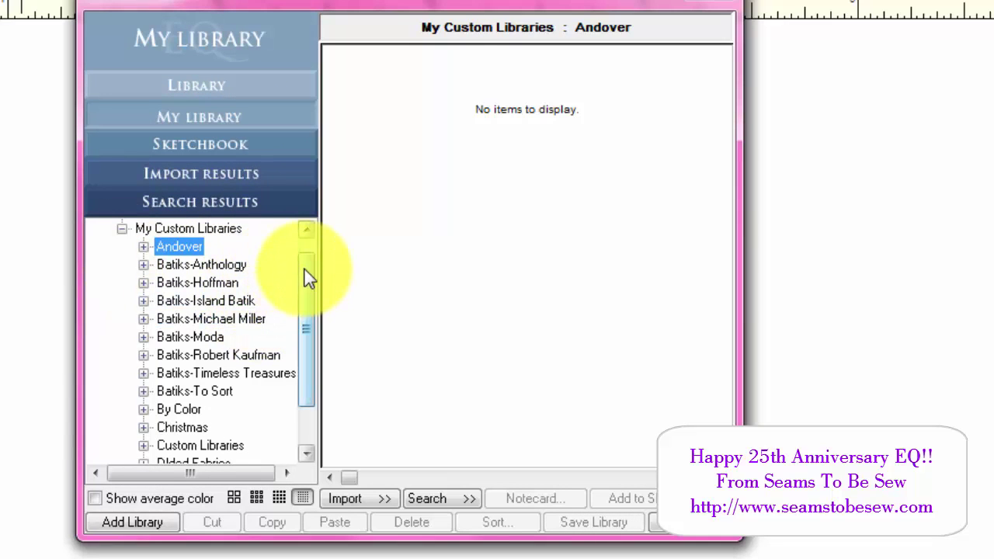
left_click_drag(308, 286, 310, 368)
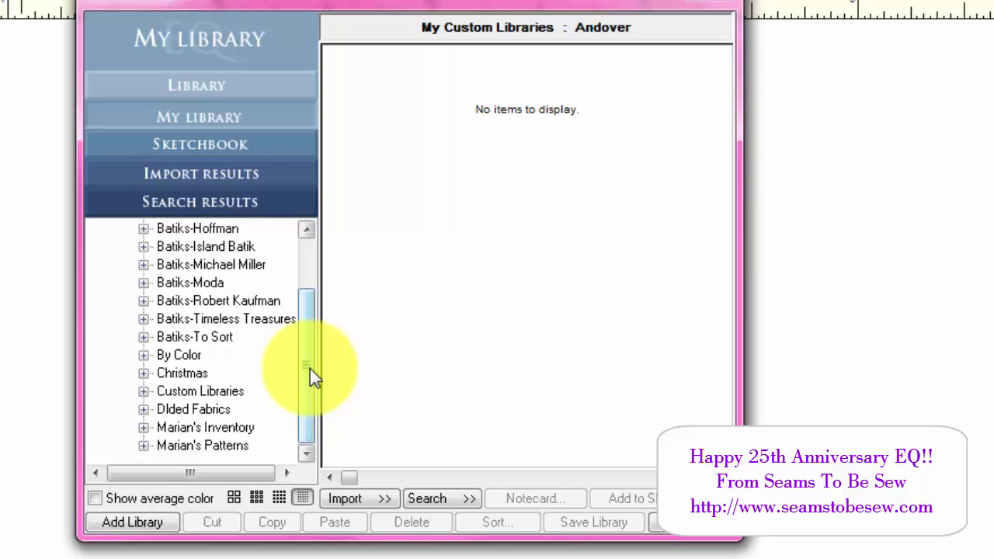
left_click_drag(310, 368, 324, 298)
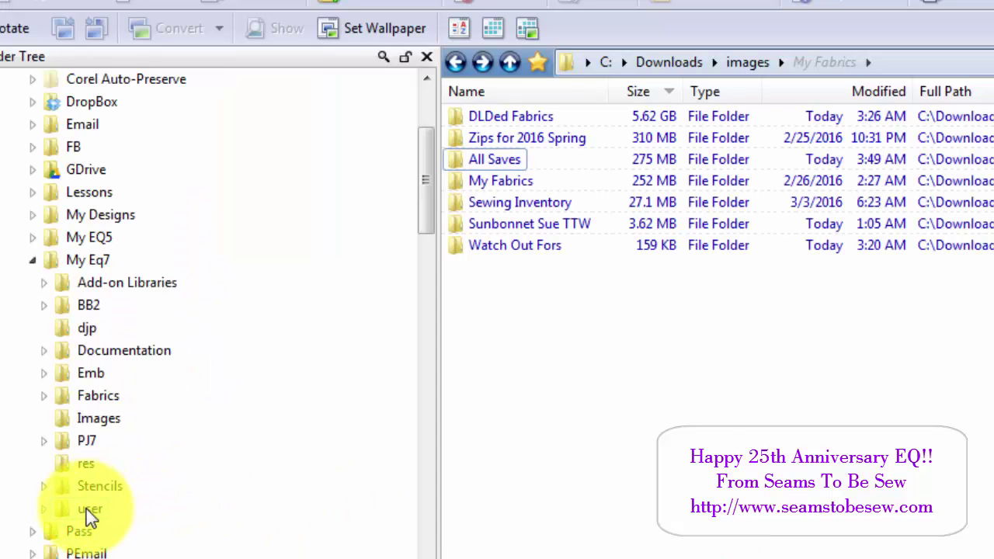
Switch to Directory Opus and examine the library files and their sizes in the My Eq7 user folder.
left_click(89, 515)
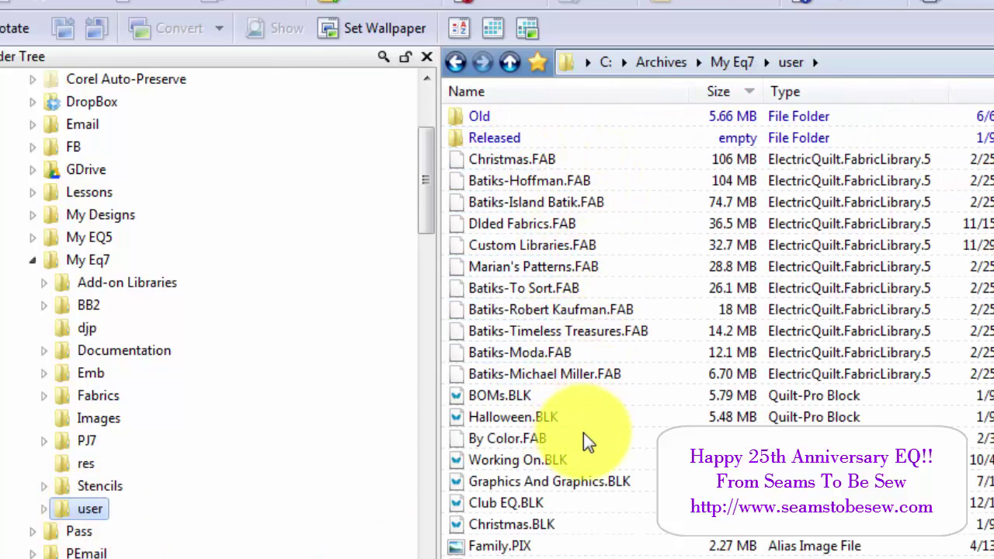
scroll(583, 432, "down", 2)
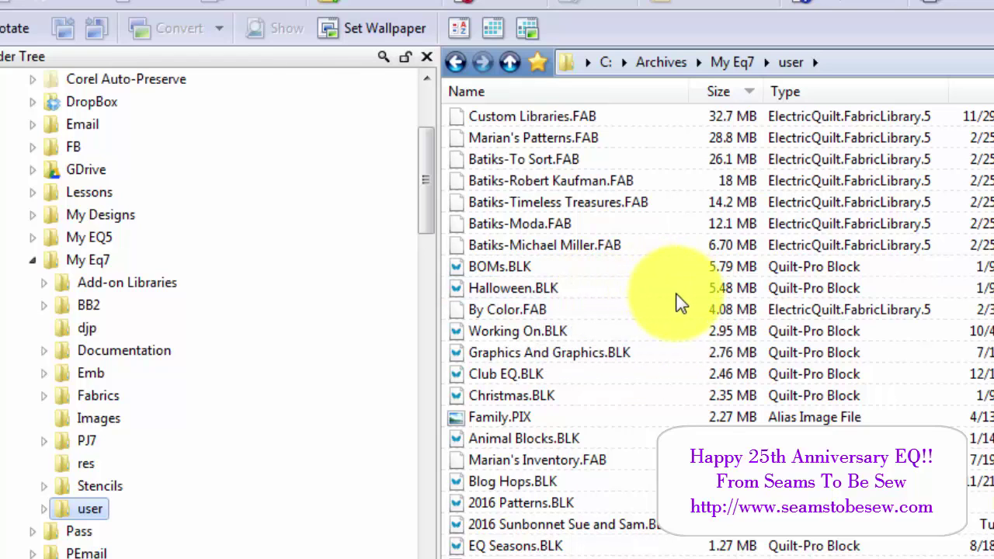
scroll(688, 422, "up", 2)
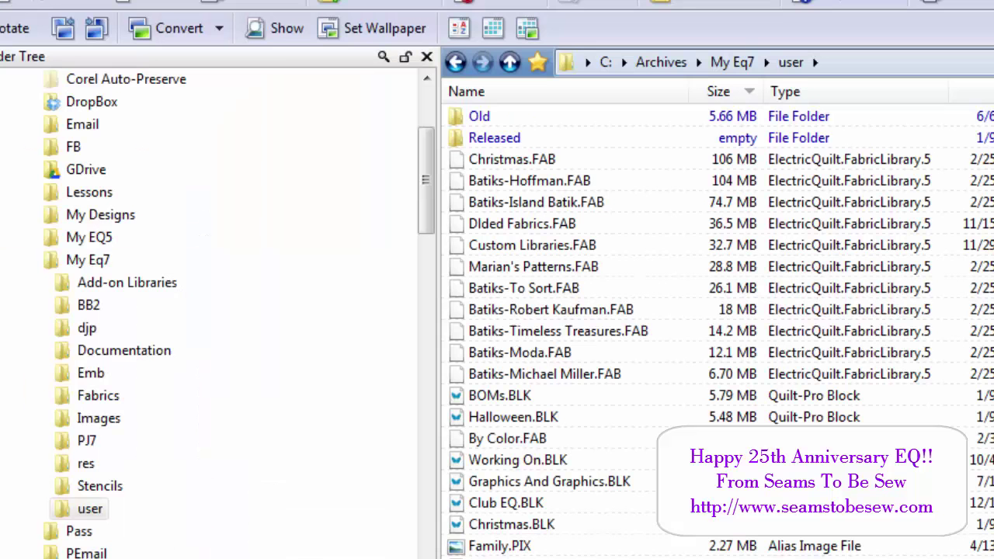
scroll(544, 548, "down", 6)
scroll(513, 543, "down", 1)
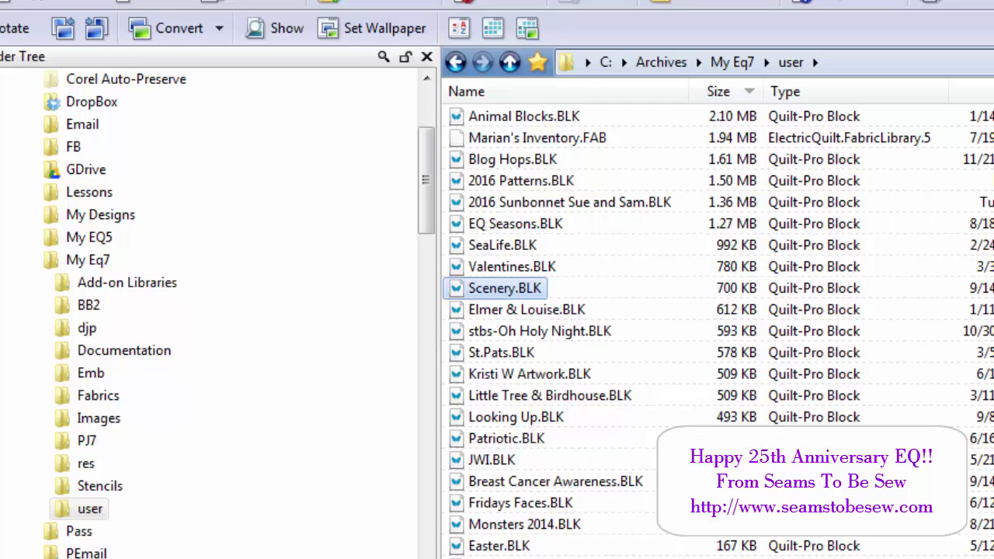
scroll(699, 327, "up", 7)
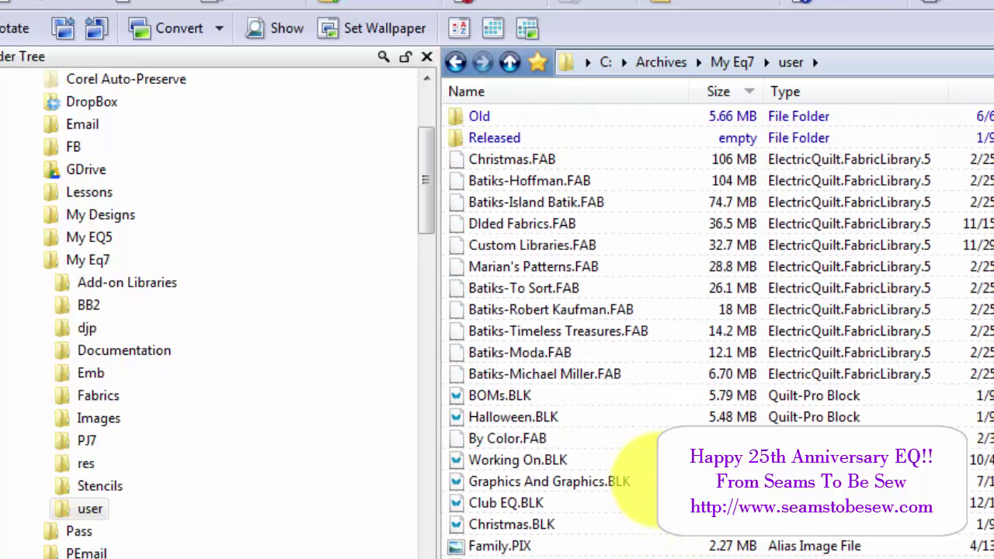
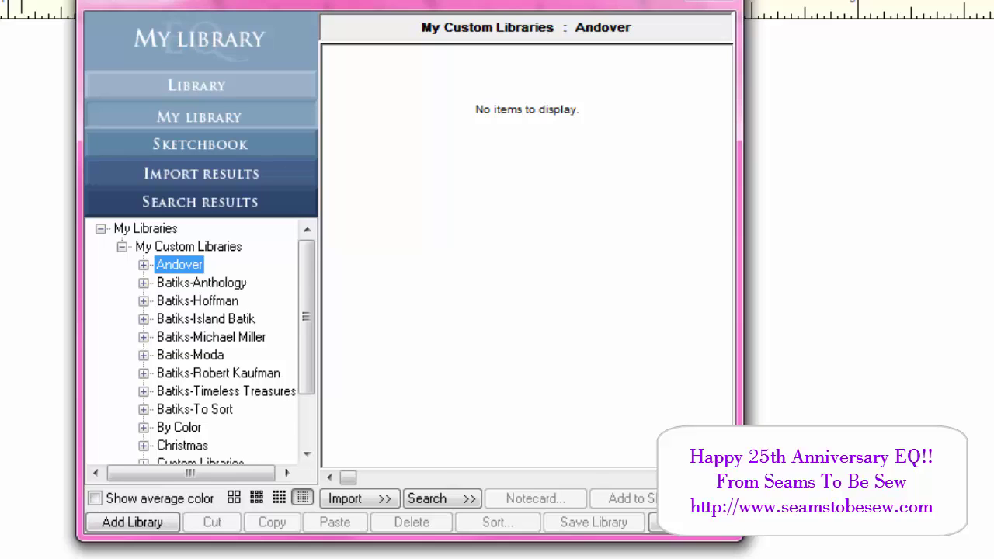
Return to EQ7, look over the custom libraries again, and close the fabric library.
scroll(198, 342, "down", 1)
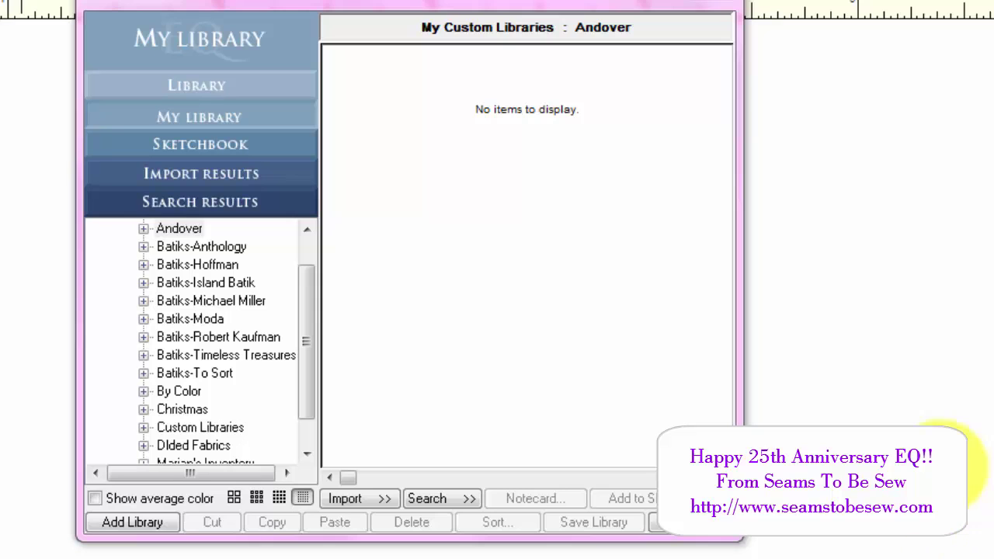
left_click(668, 529)
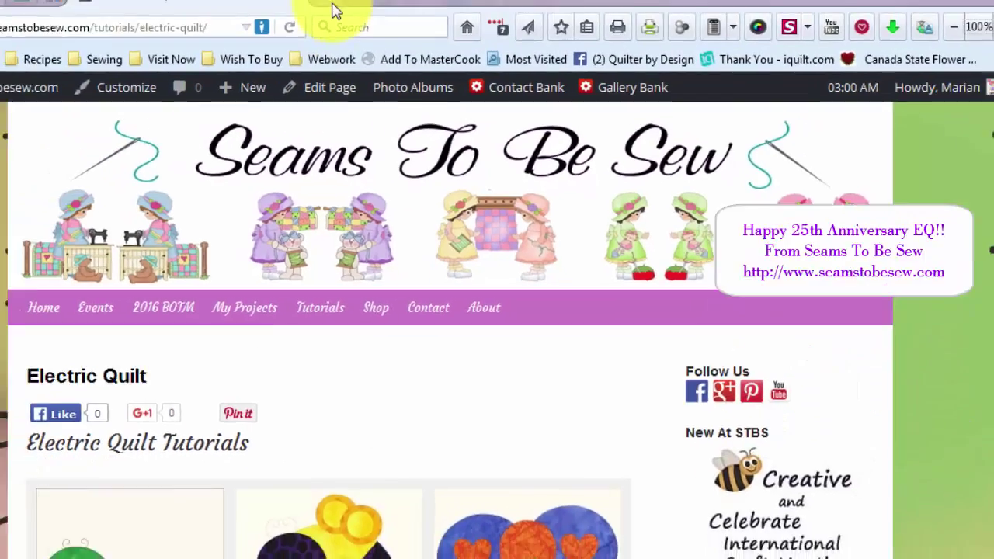
Switch to Firefox and load northcott.com in a new tab.
left_click(376, 53)
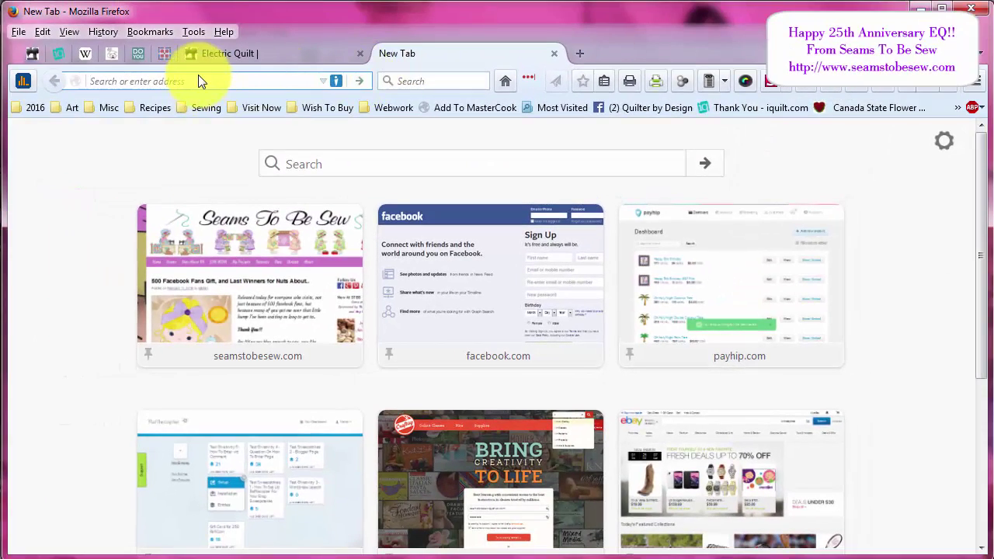
type("not")
key("BackSpace")
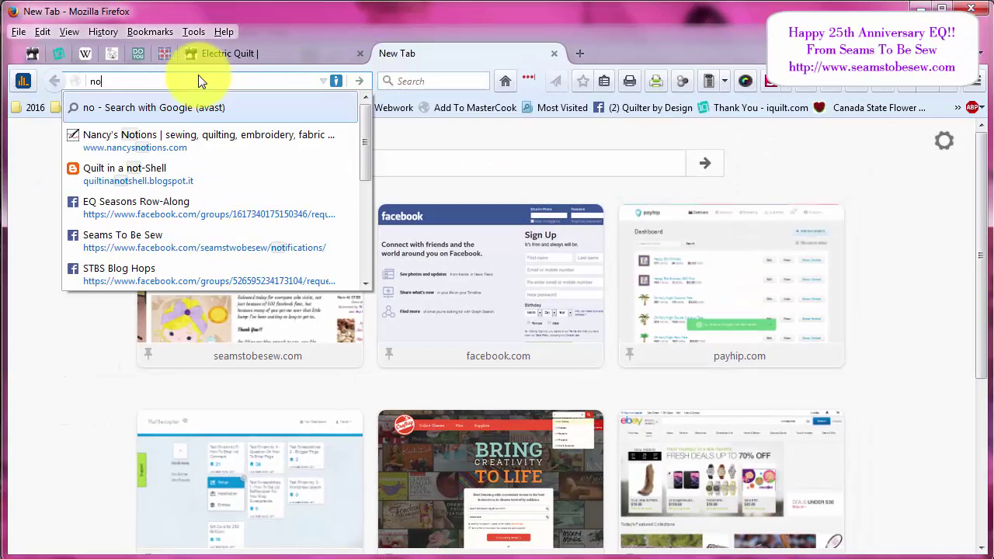
type("rth")
key("BackSpace")
key("BackSpace")
type("thcott.com/")
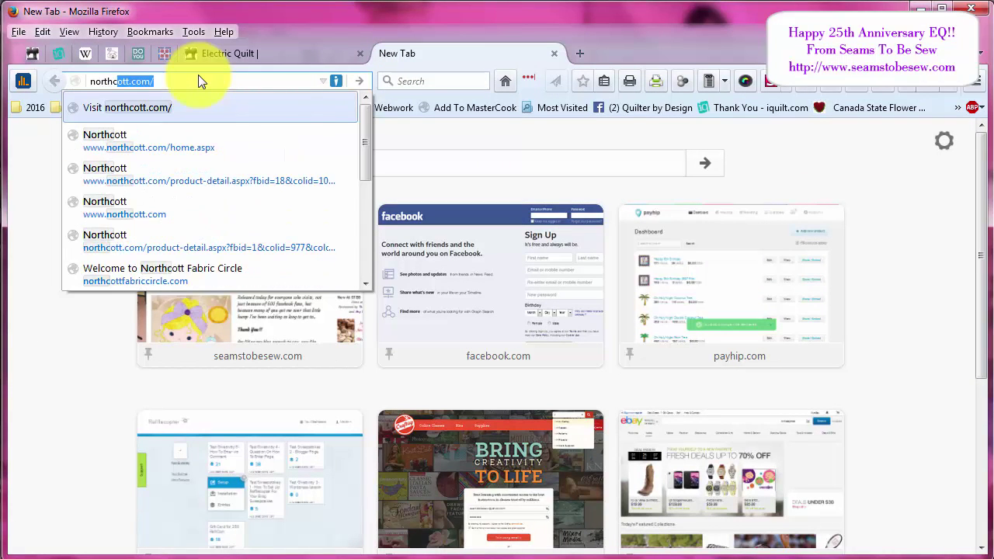
key("Return")
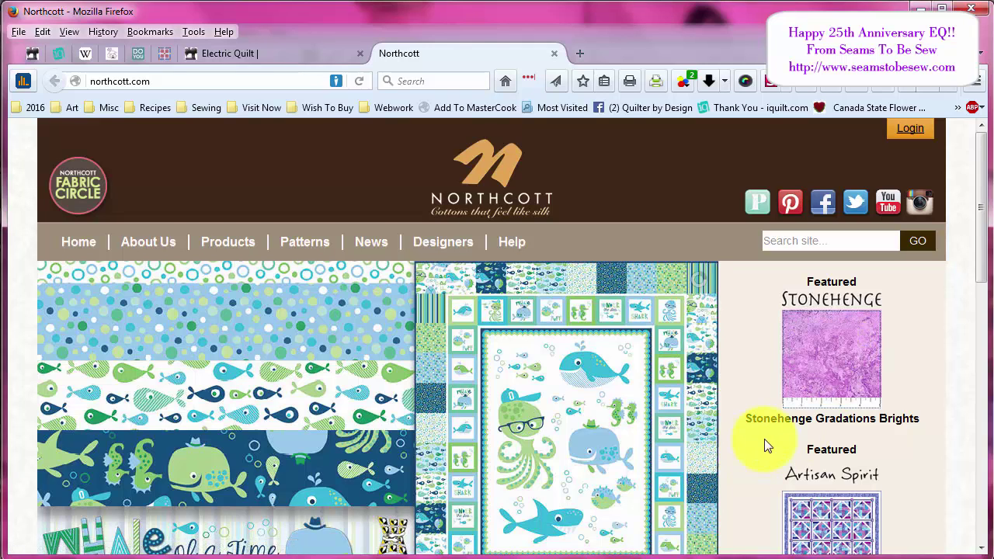
Open the featured Stonehenge Gradations Brights collection and find its fabric download for EQ.
left_click(843, 399)
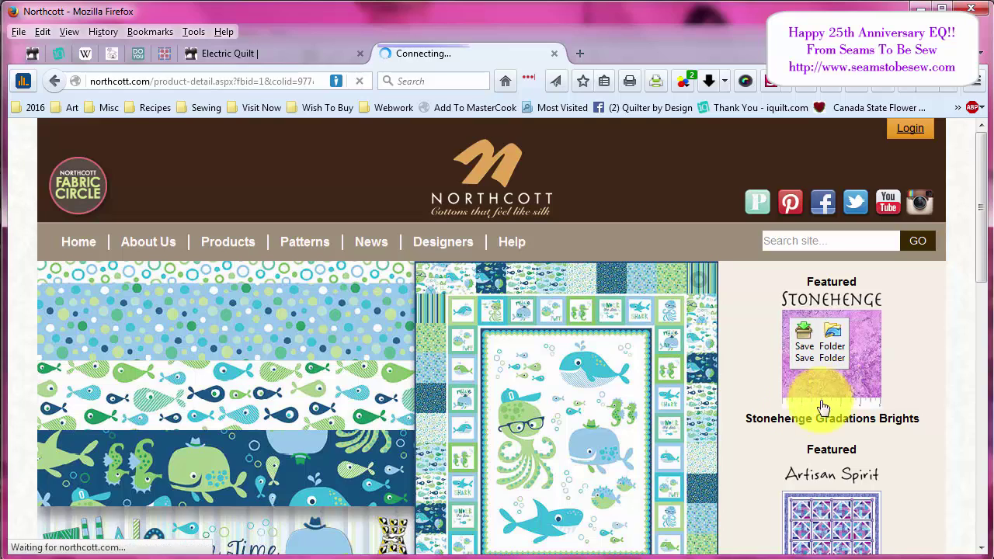
scroll(669, 413, "down", 2)
scroll(668, 410, "down", 6)
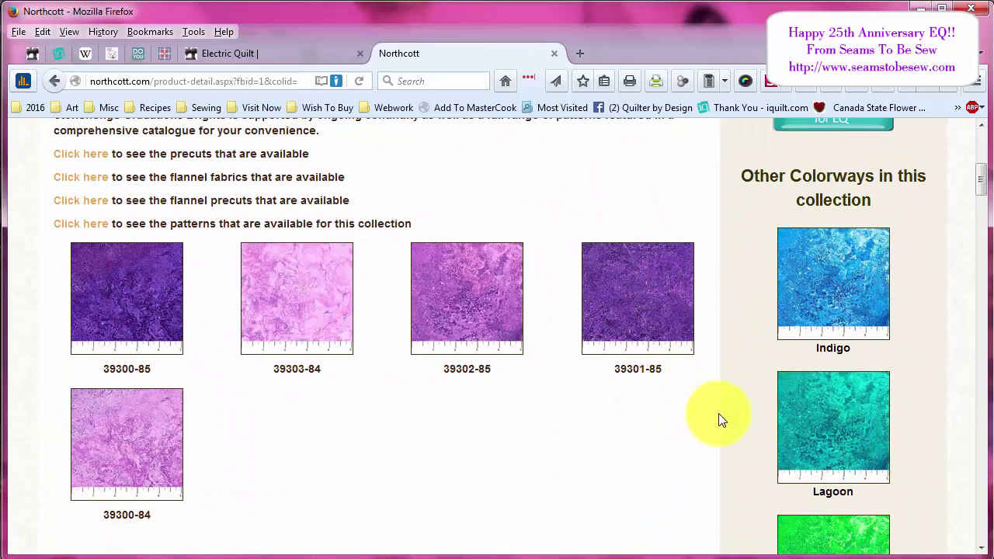
scroll(736, 415, "up", 4)
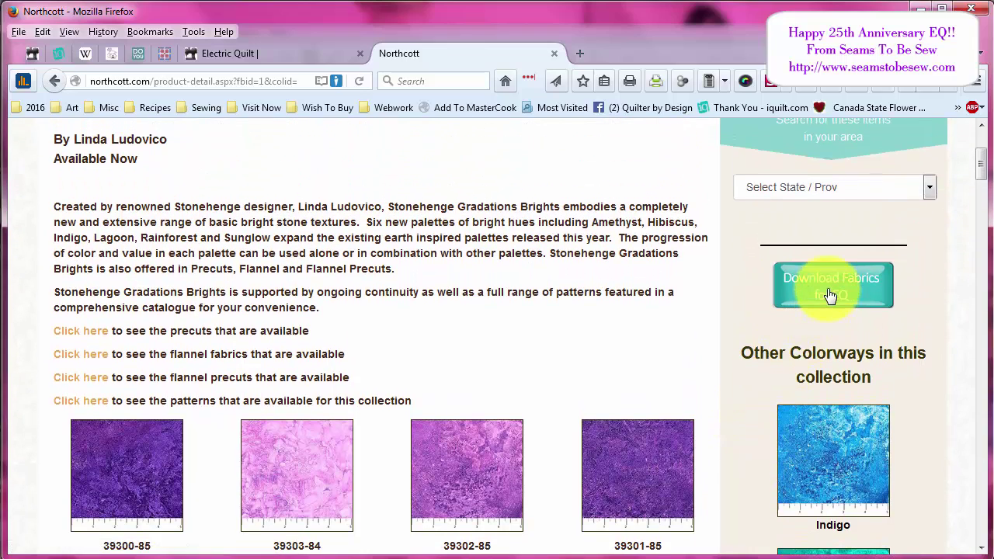
Download the collection's fabrics for EQ as 977_Amethyst_72.zip into the Downloads images folder and close the Northcott page.
left_click(830, 294)
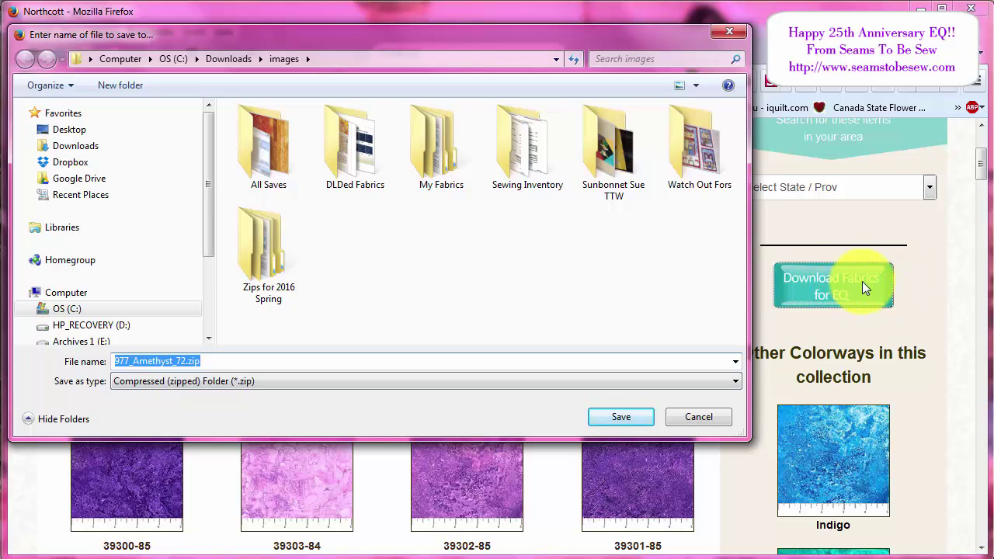
left_click(624, 416)
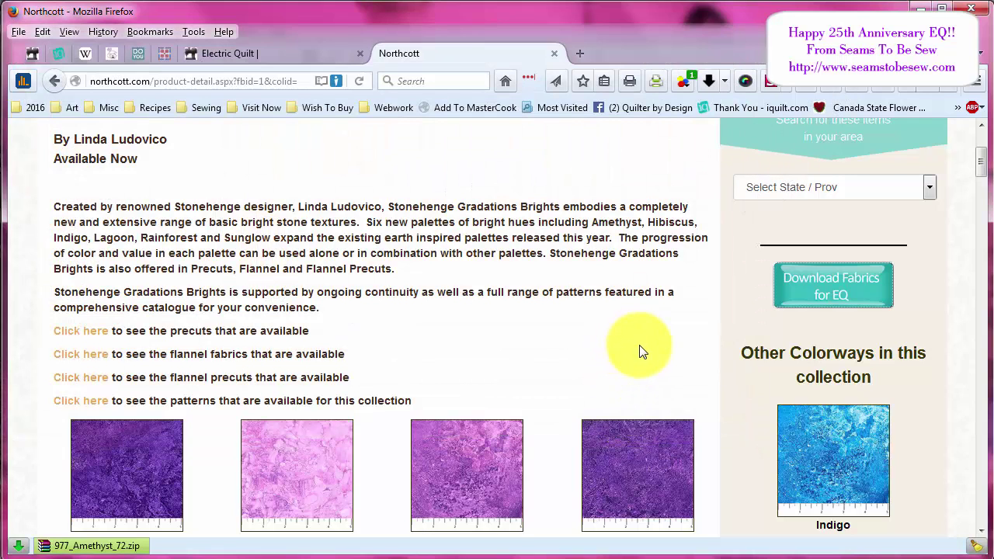
scroll(639, 351, "up", 2)
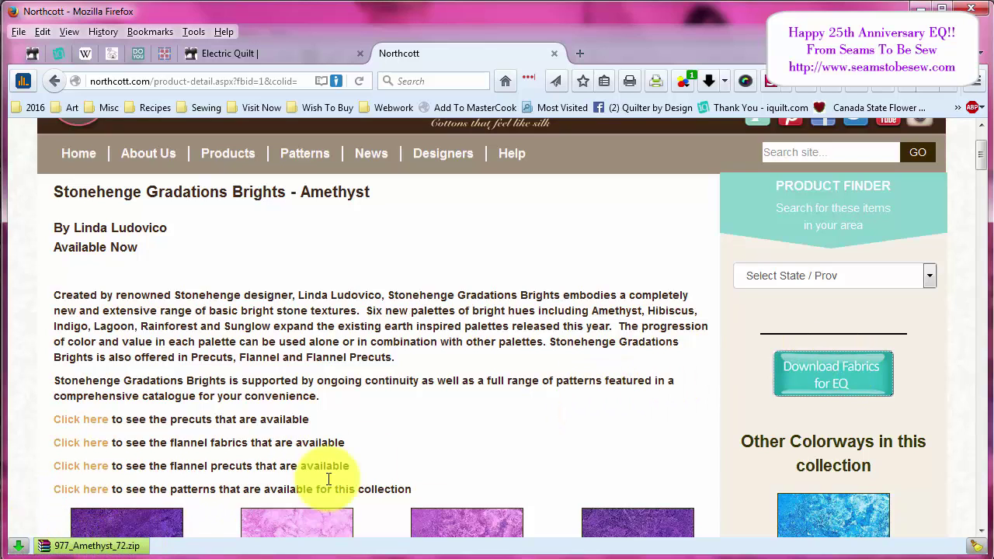
left_click(554, 53)
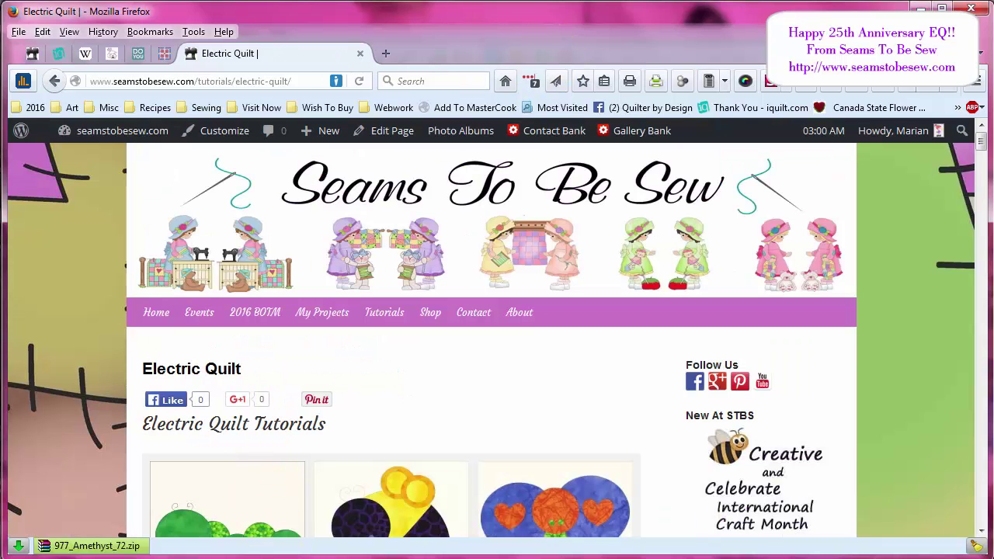
Switch to Directory Opus, go to the Downloads images folder, and view the fabric images inside 977_Amethyst_72.zip.
key("alt+Tab")
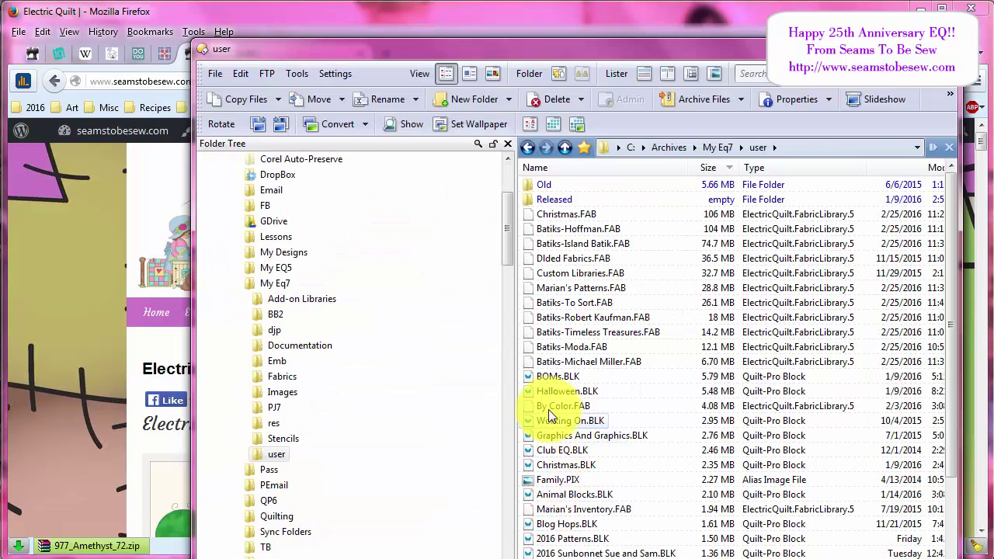
scroll(419, 422, "down", 6)
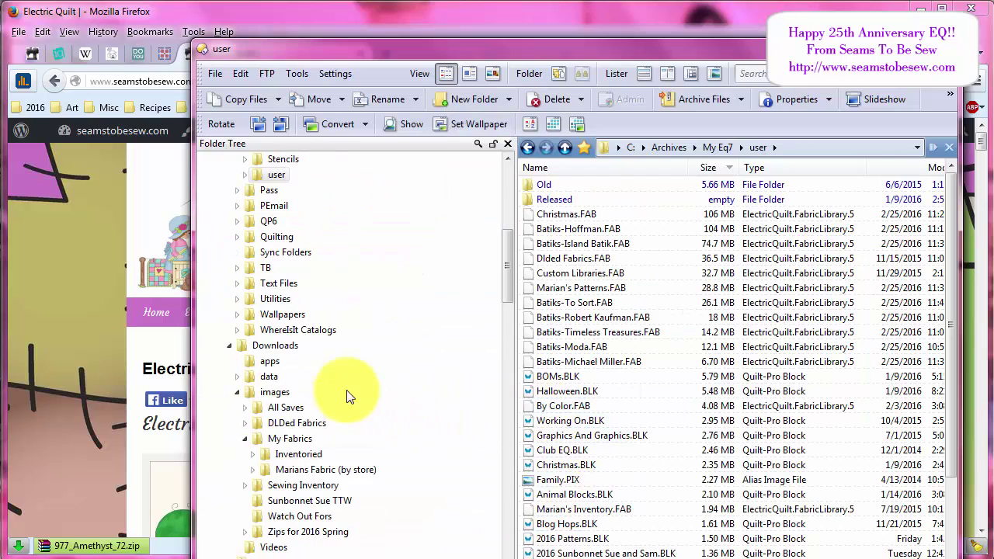
left_click(278, 392)
left_click(585, 285)
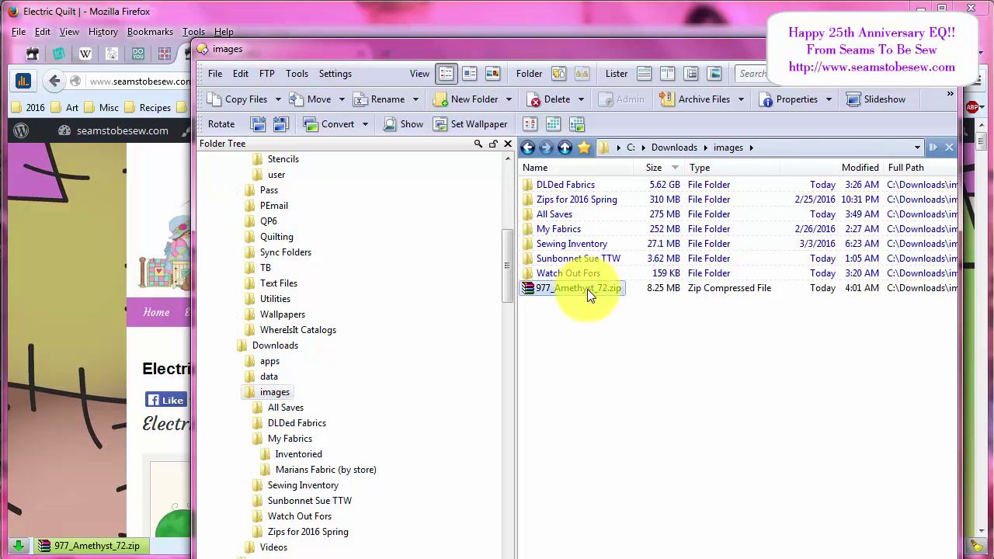
double_click(587, 289)
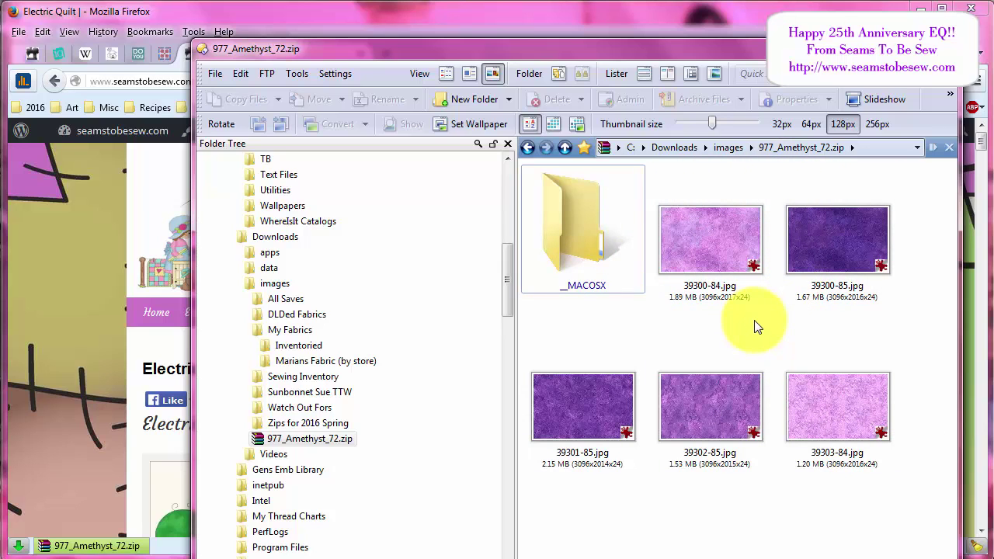
key("BackSpace")
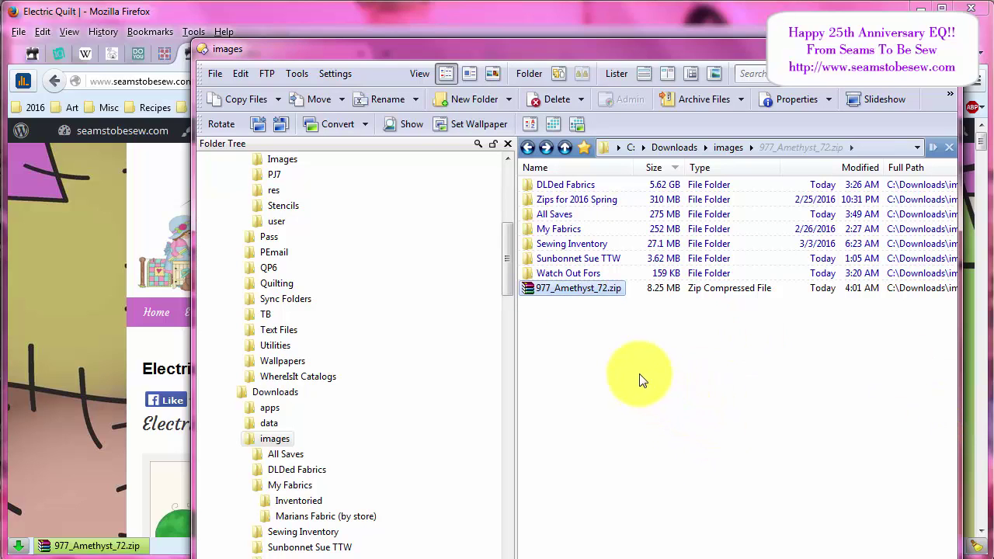
Extract 977_Amethyst_72.zip with WinRAR into its own 977_Amethyst_72 folder.
right_click(592, 297)
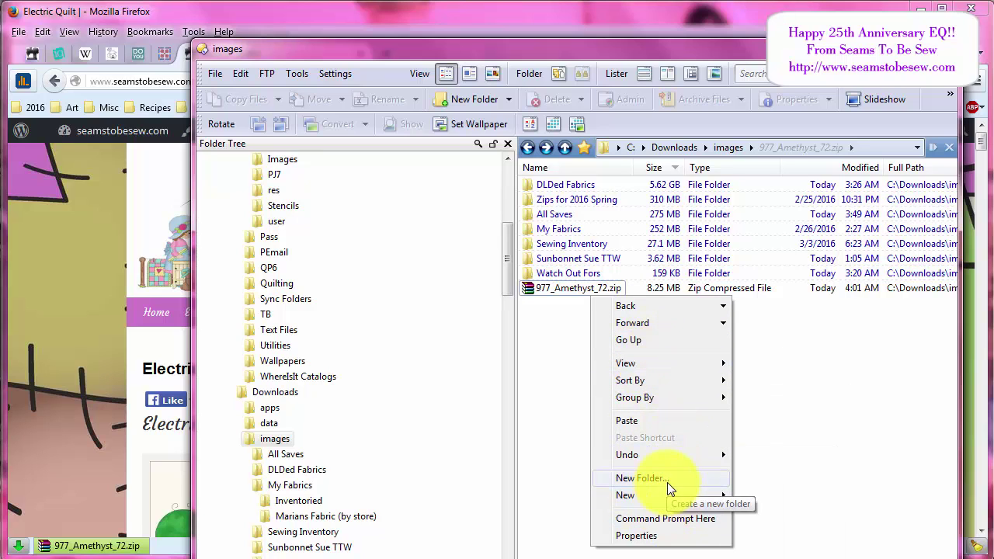
left_click(795, 407)
left_click(594, 288)
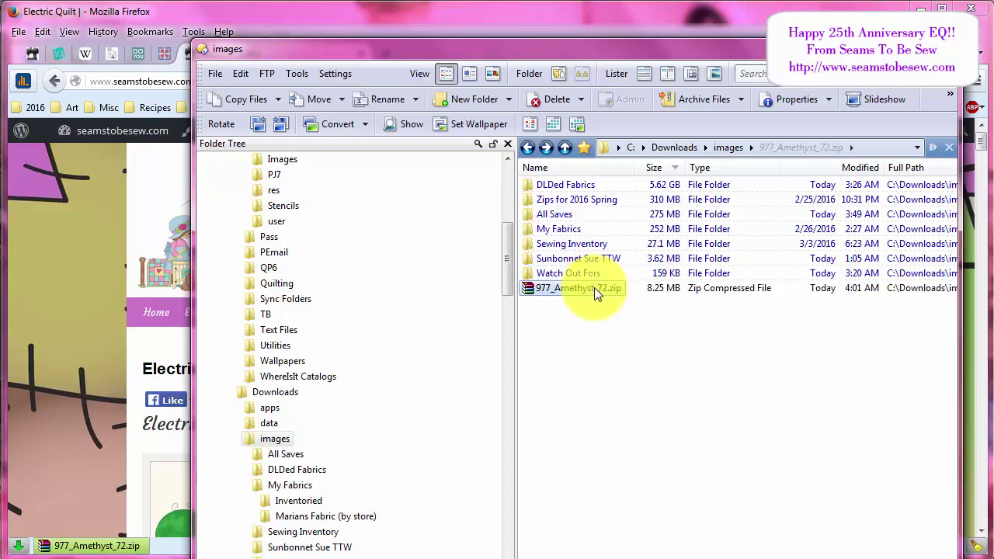
right_click(594, 287)
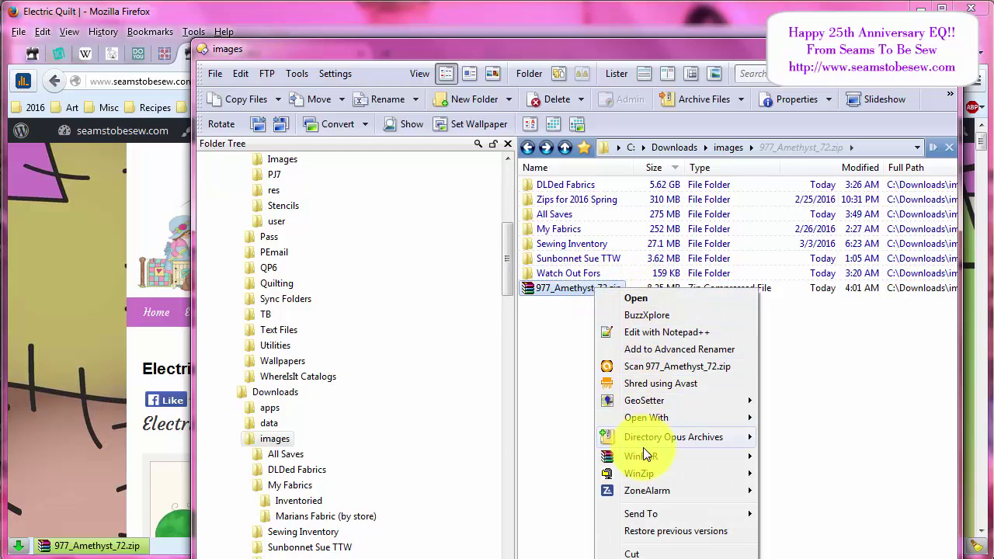
mouse_move(642, 458)
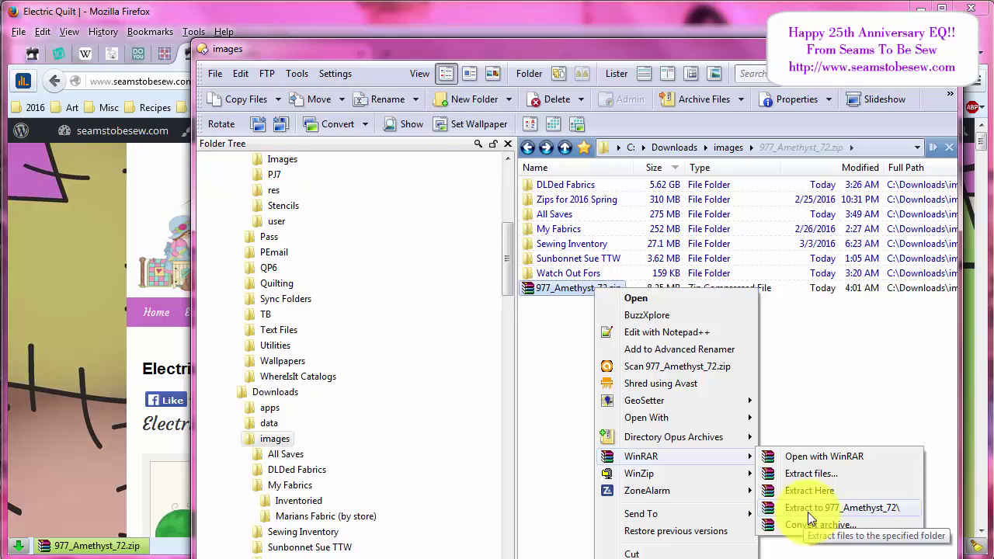
left_click(884, 508)
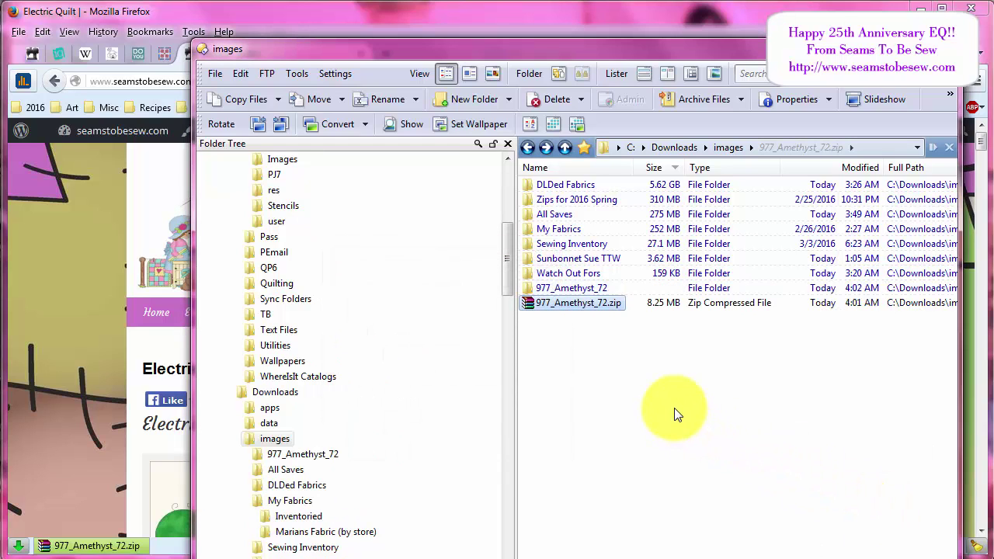
Open the extracted 977_Amethyst_72 folder and delete the __MACOSX folder inside it.
left_click(577, 290)
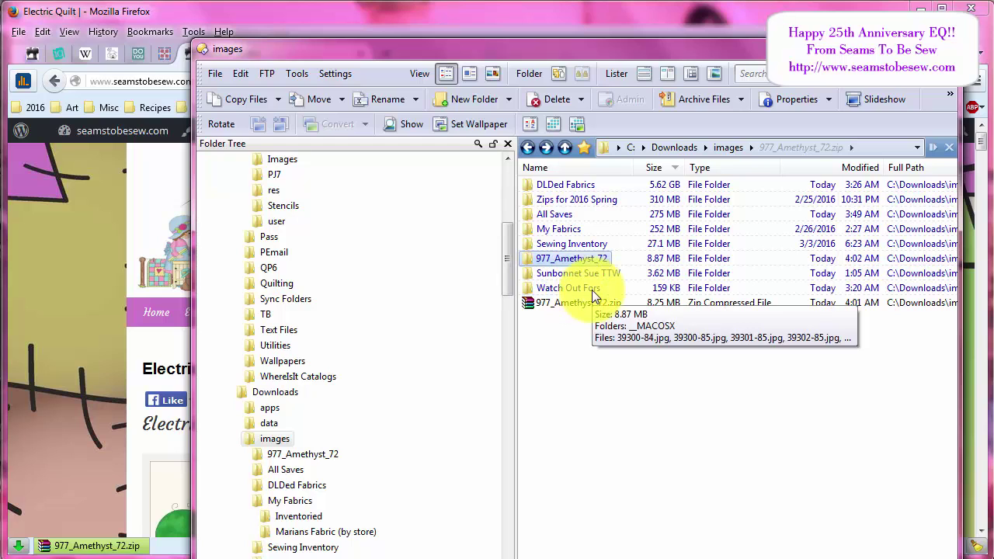
double_click(588, 256)
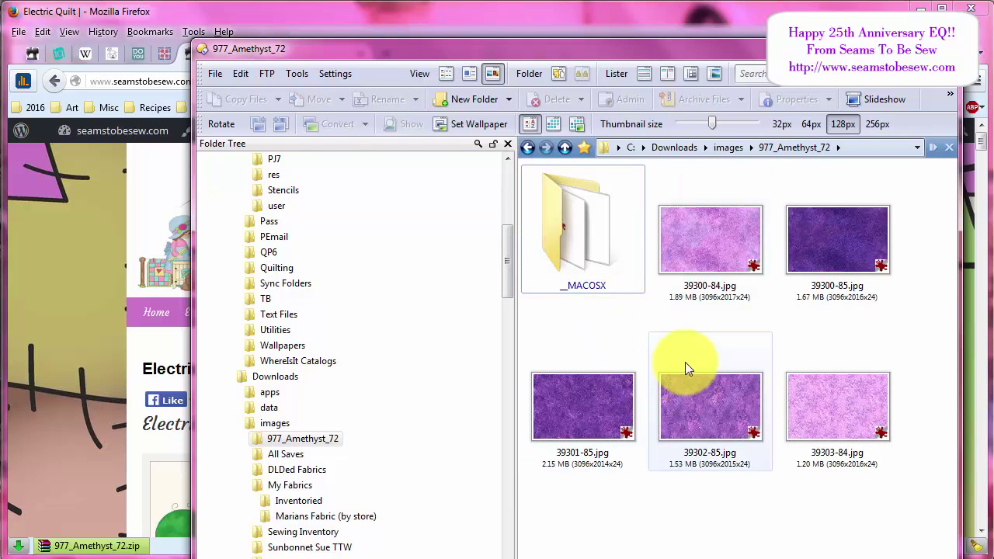
left_click(584, 242)
left_click(546, 97)
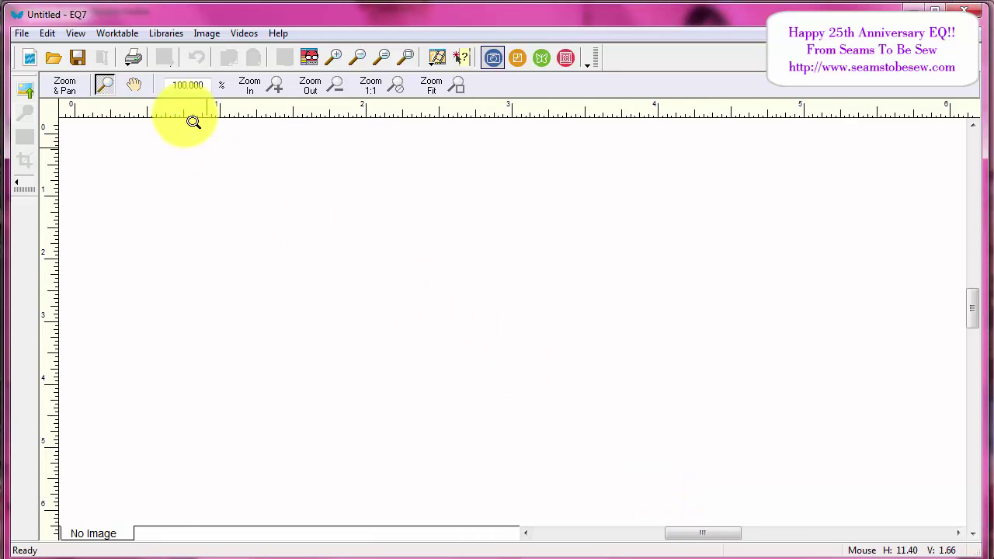
Switch to EQ7, open the fabric libraries, and browse the custom libraries under My Library.
left_click(158, 34)
left_click(172, 73)
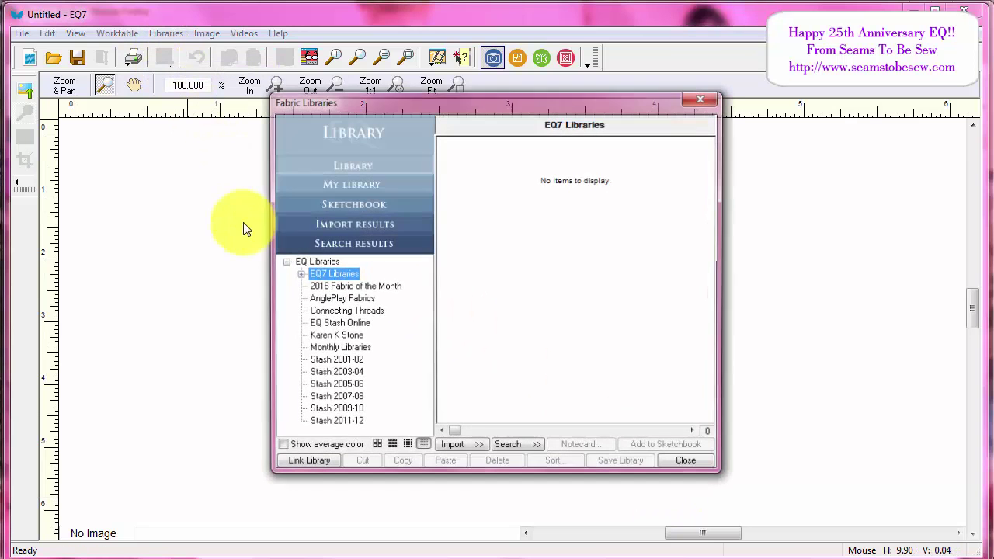
left_click(349, 179)
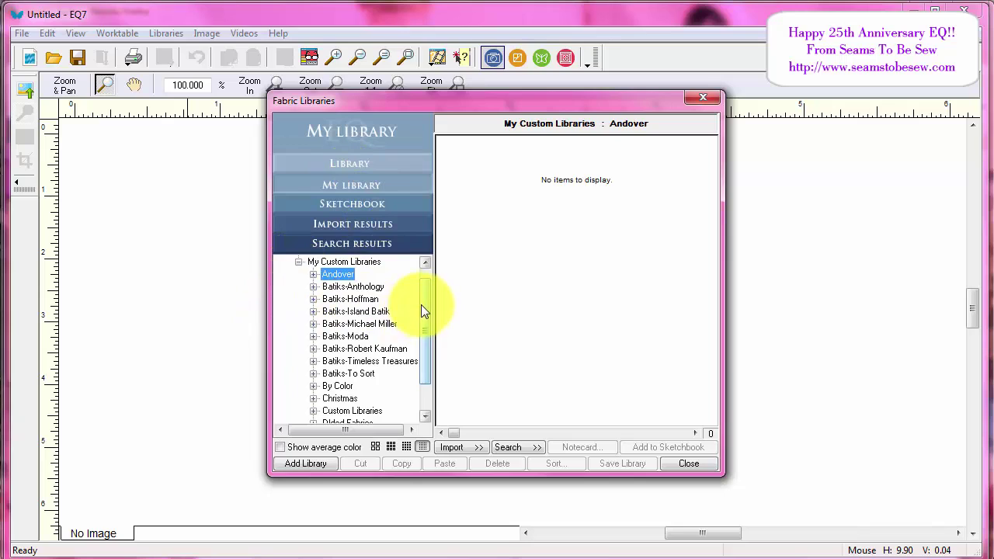
scroll(427, 320, "down", 1)
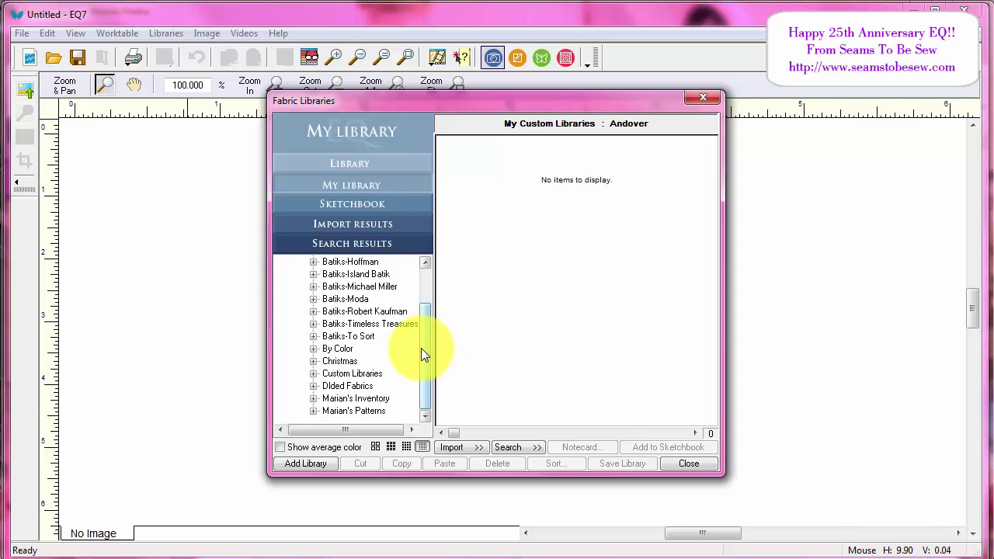
left_click_drag(422, 341, 414, 277)
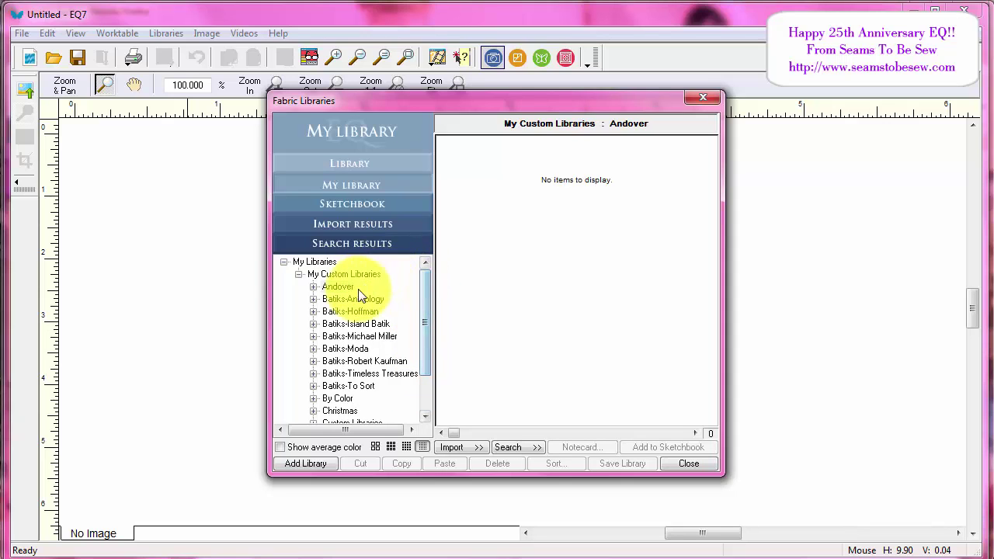
Add a new custom fabric library named Northcott that starts with 5 styles.
left_click(298, 463)
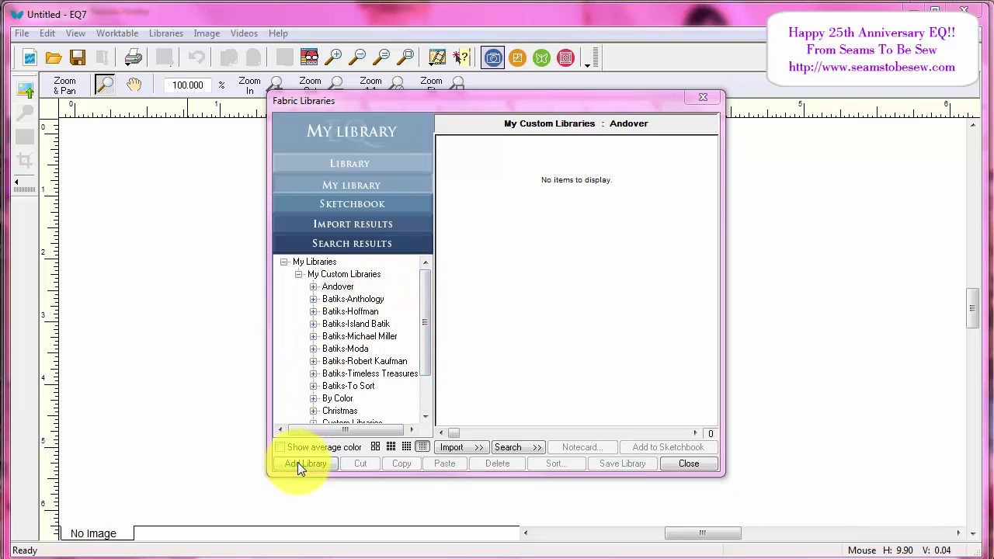
type("Northcott")
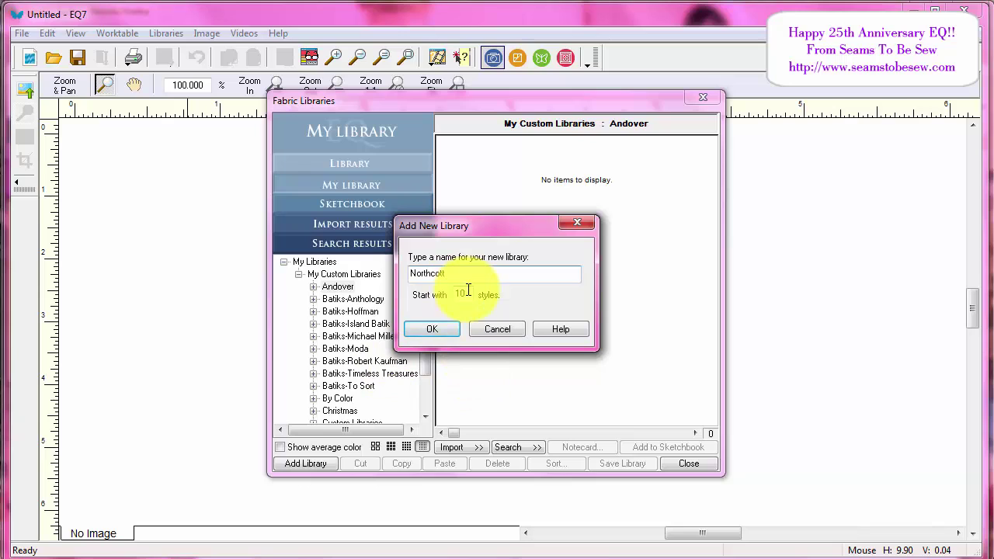
key("Tab")
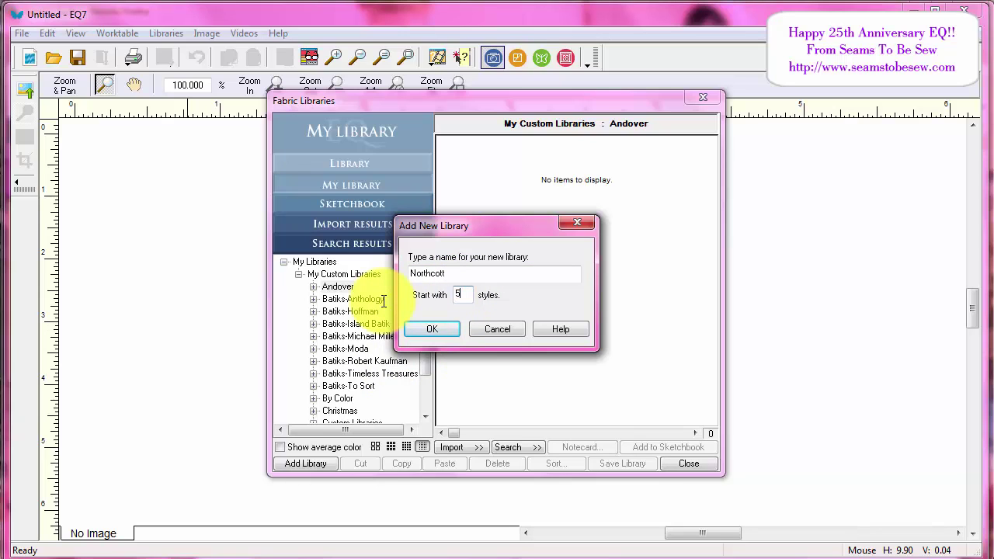
type("5")
left_click(425, 330)
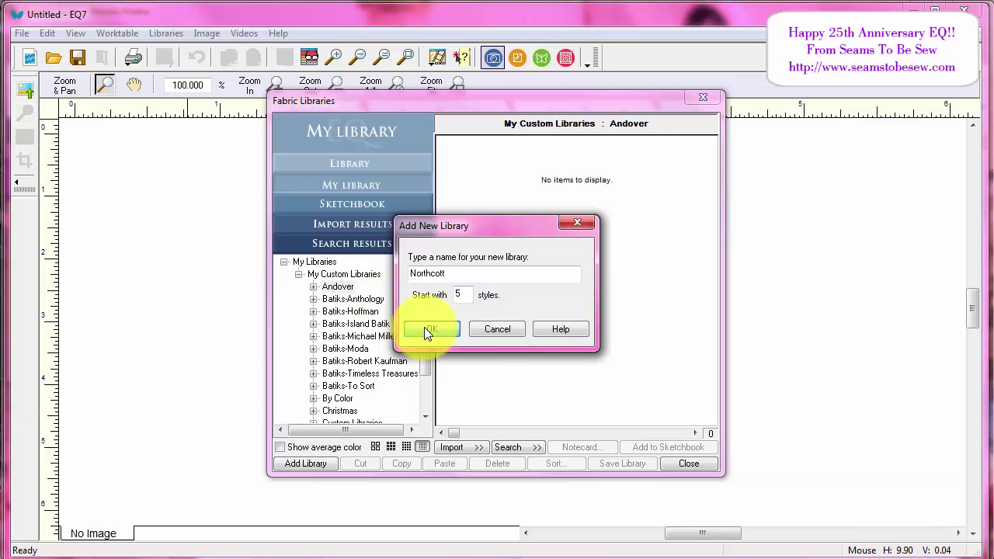
Look over the styles of the existing inventory library among the custom libraries, leaving it collapsed.
left_click(299, 275)
scroll(303, 334, "down", 2)
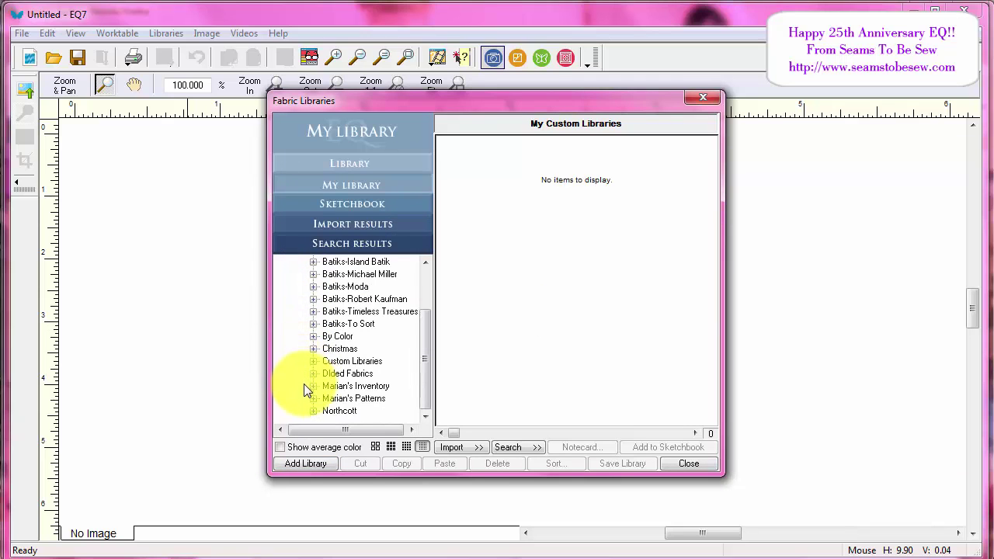
left_click(313, 386)
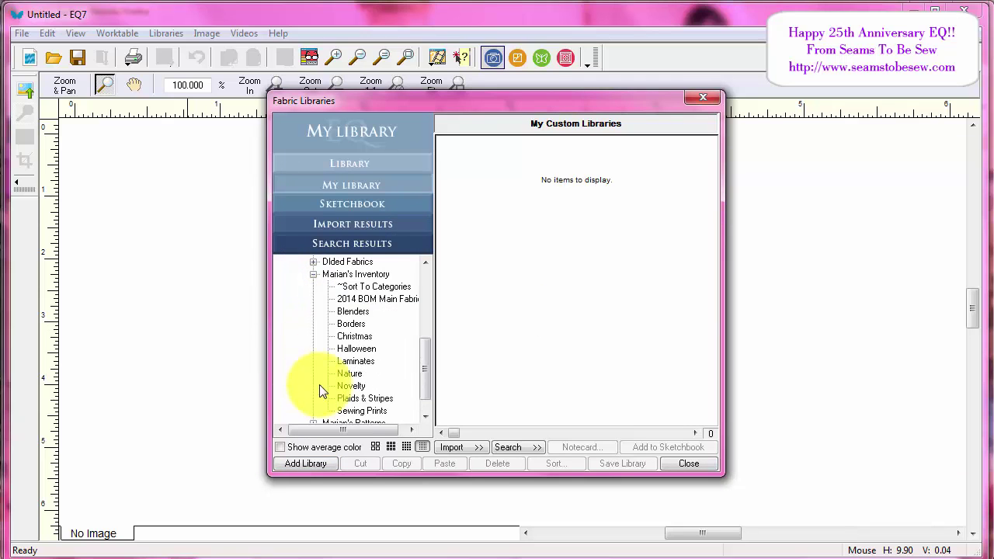
left_click(313, 275)
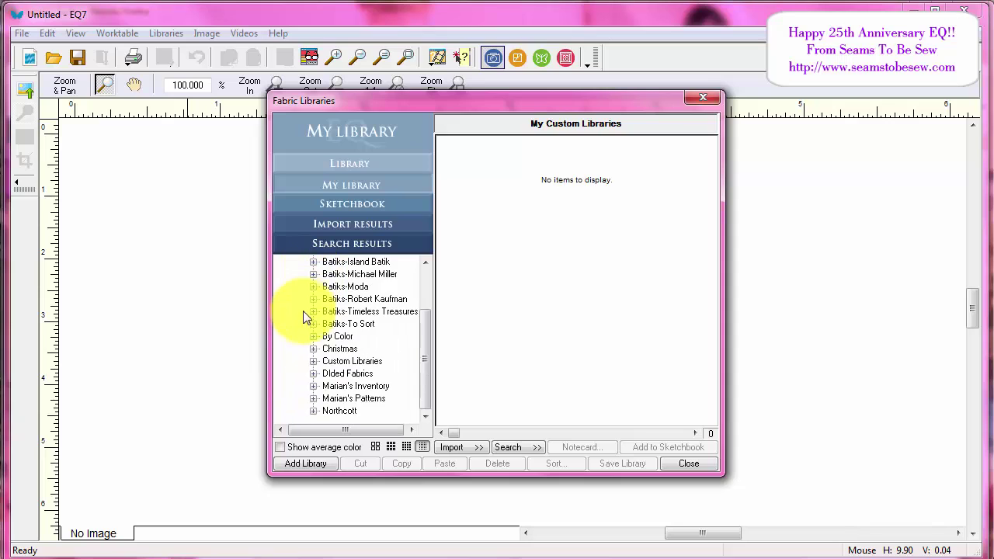
Select Style 1 of the Northcott library and start importing fabrics from image files.
left_click(313, 411)
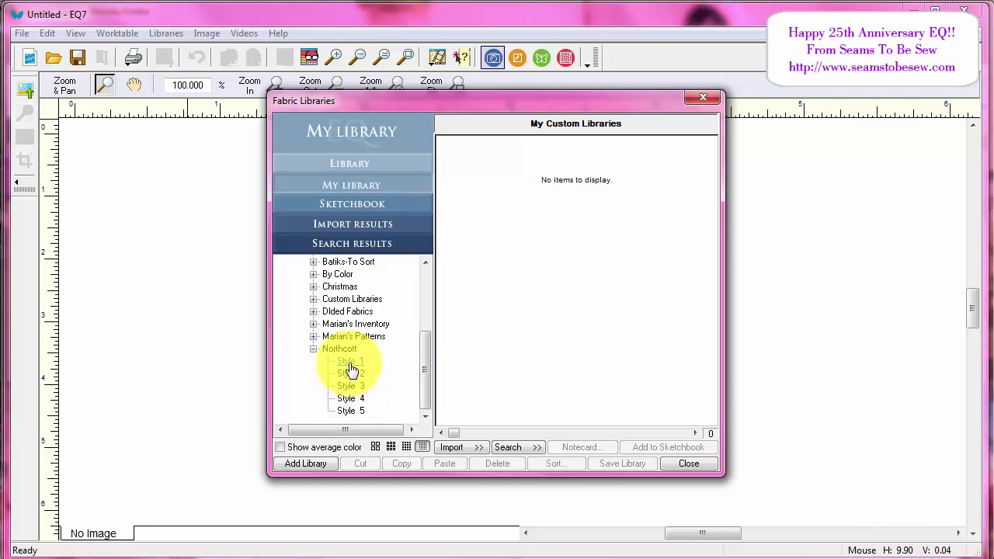
left_click(349, 362)
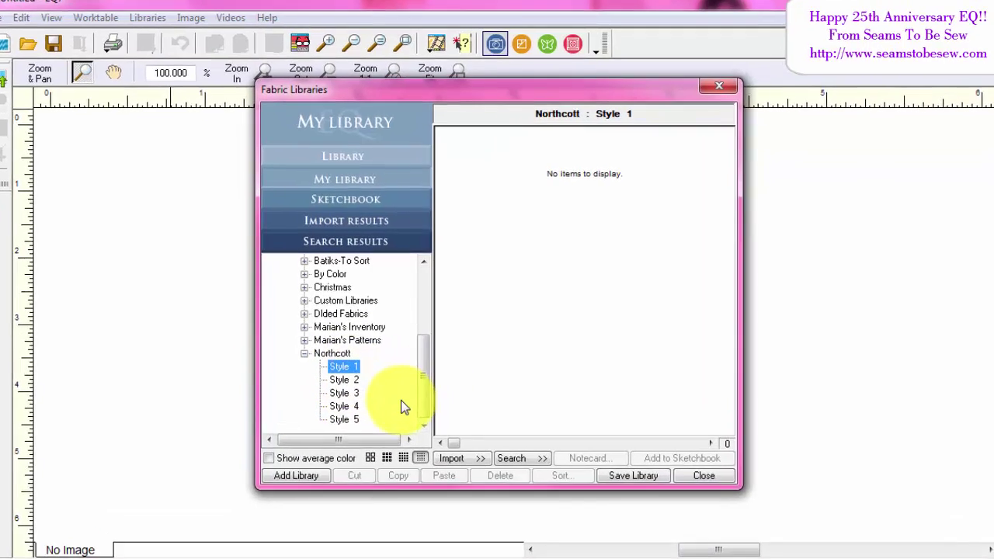
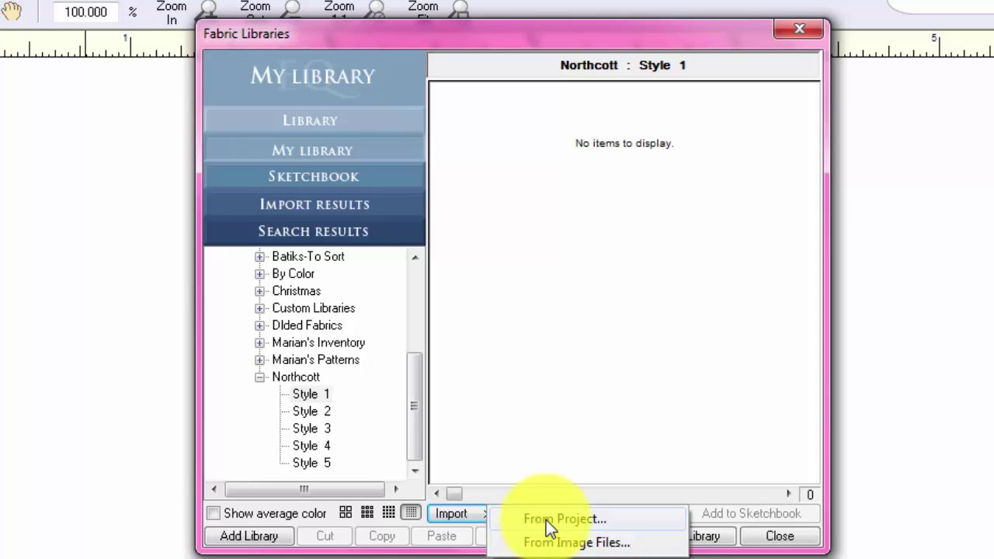
left_click(547, 521)
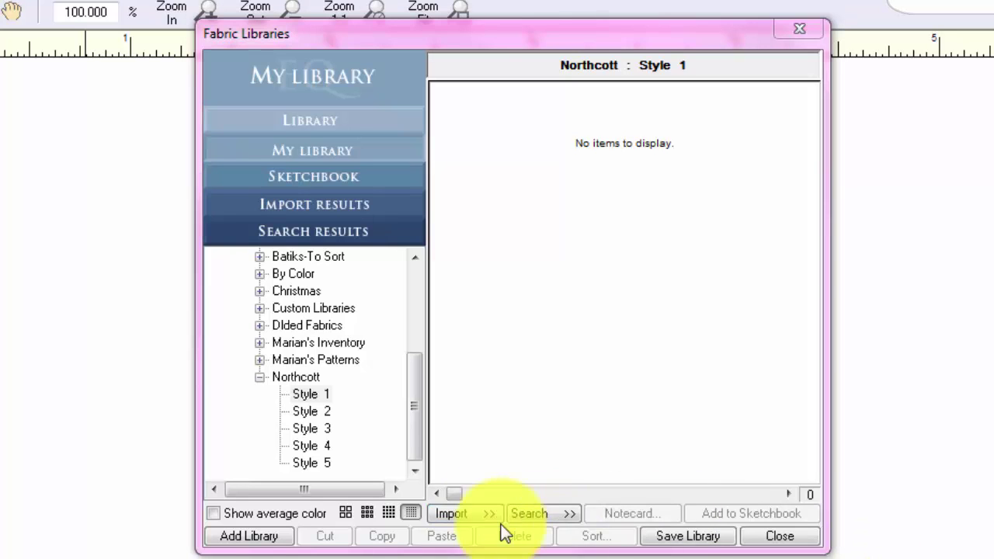
left_click(455, 514)
left_click(543, 543)
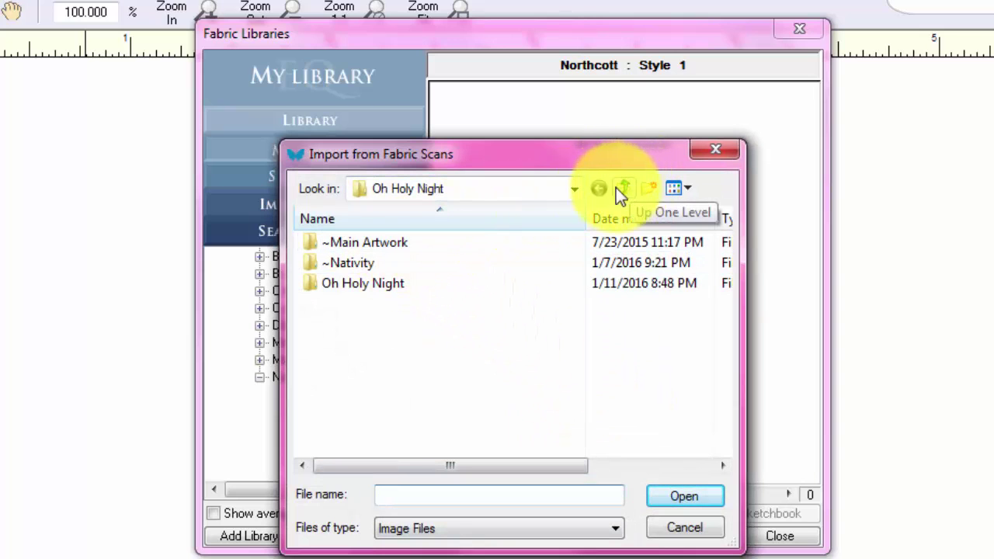
Browse to the 977_Amethyst_72 folder in C:\Downloads\images as the source of the fabric import.
left_click(533, 200)
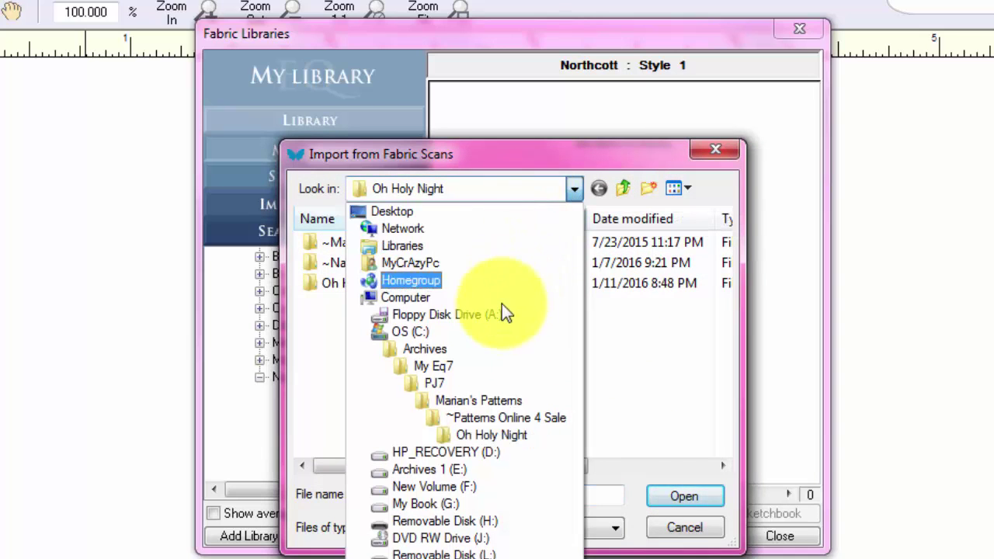
left_click(413, 331)
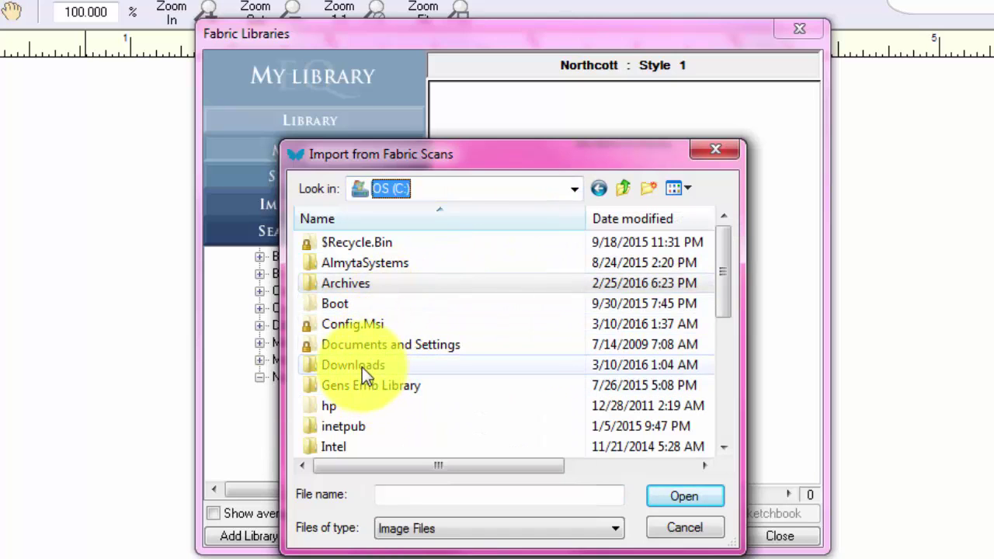
double_click(372, 365)
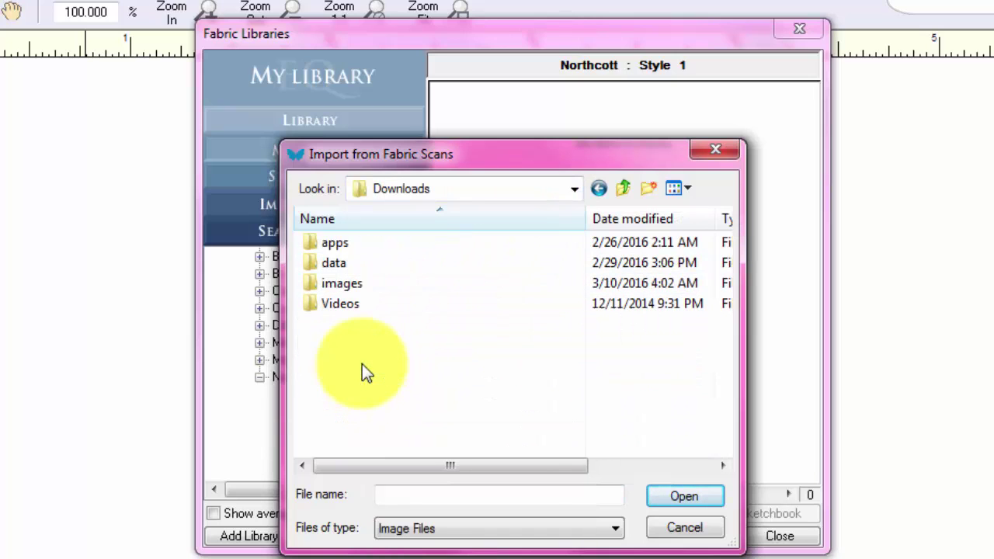
double_click(345, 284)
scroll(679, 359, "down", 3)
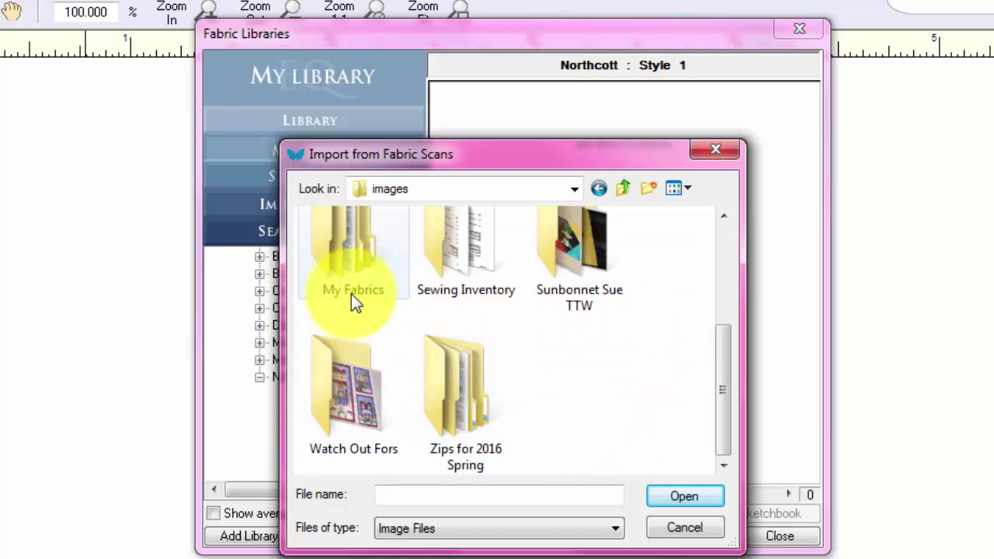
scroll(668, 382, "up", 1)
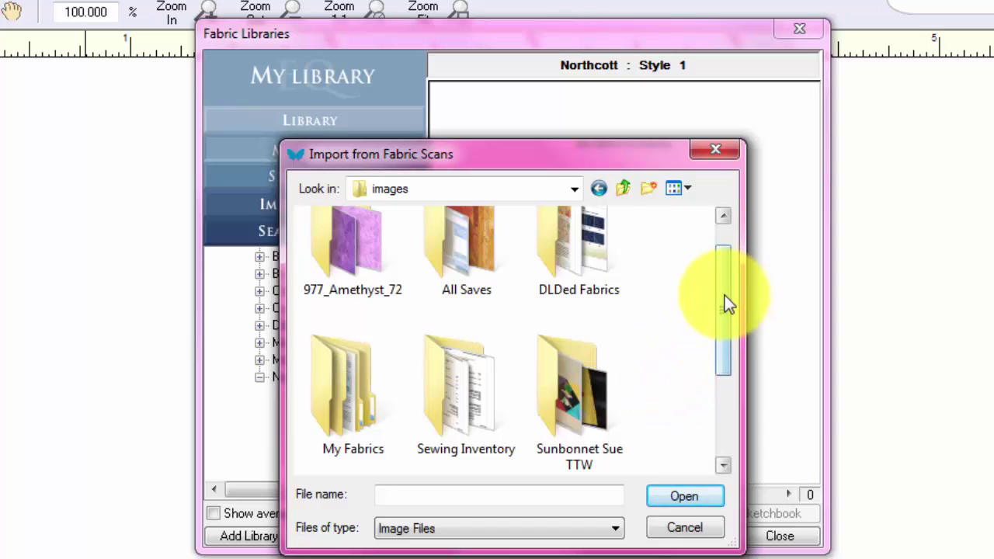
scroll(724, 295, "up", 1)
double_click(380, 272)
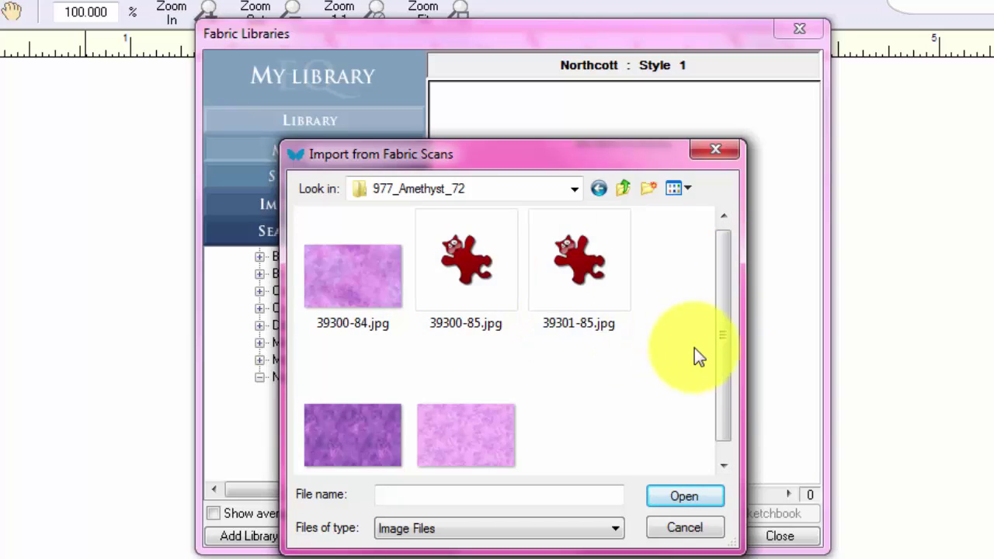
Try selecting the fabric images all at once, as a range, and individually with 39300-85.jpg and 39302-85.jpg, then clear the selection.
left_click(361, 258)
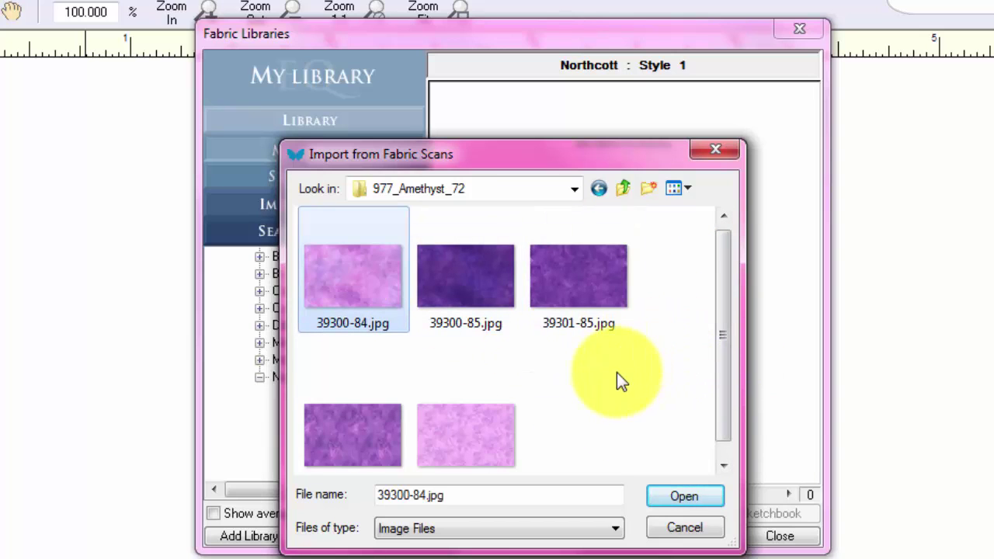
key("ctrl+a")
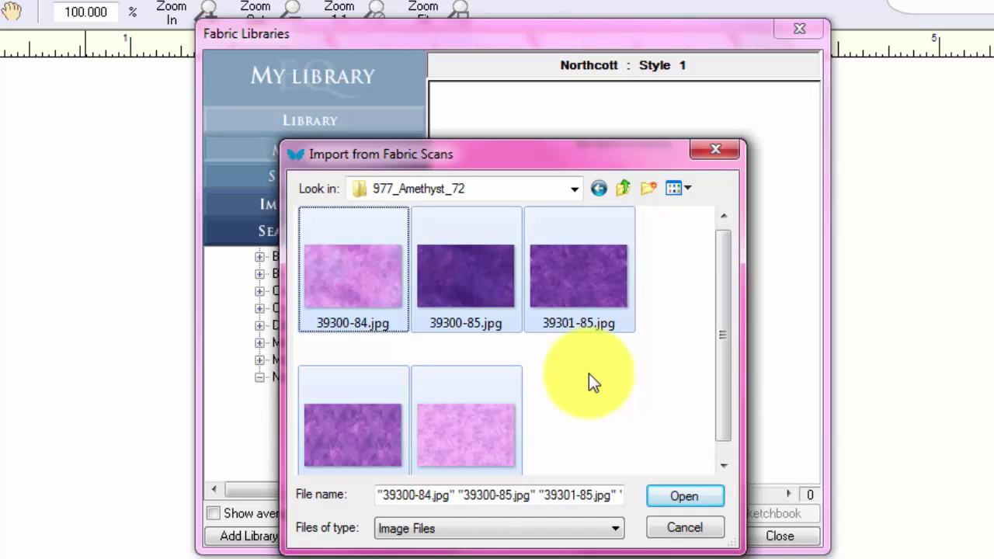
left_click(359, 282)
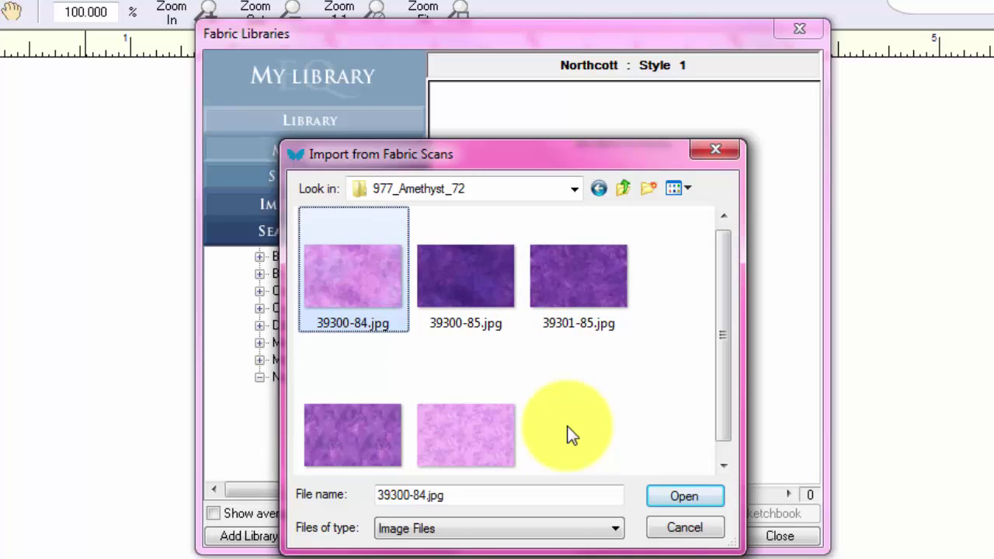
left_click(489, 438, "shift")
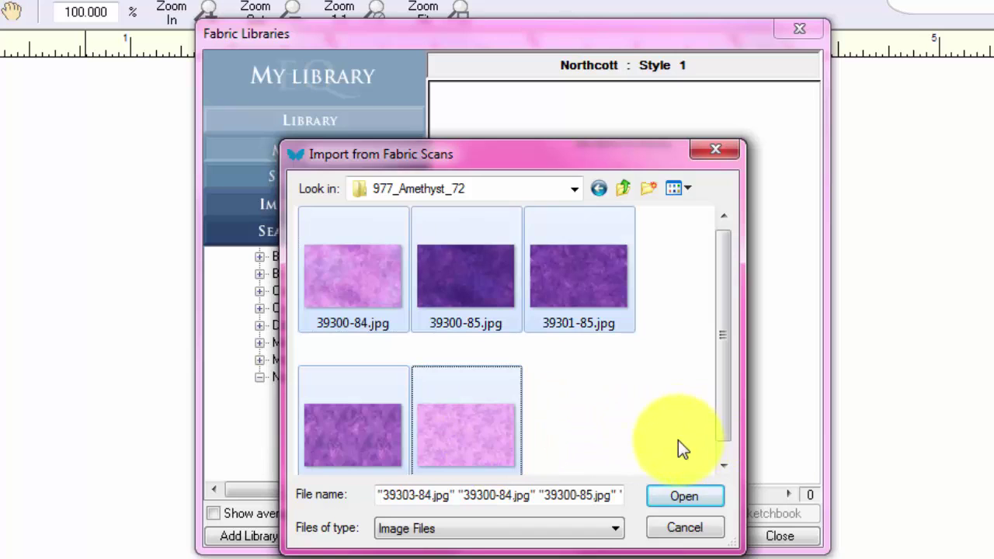
left_click(641, 411)
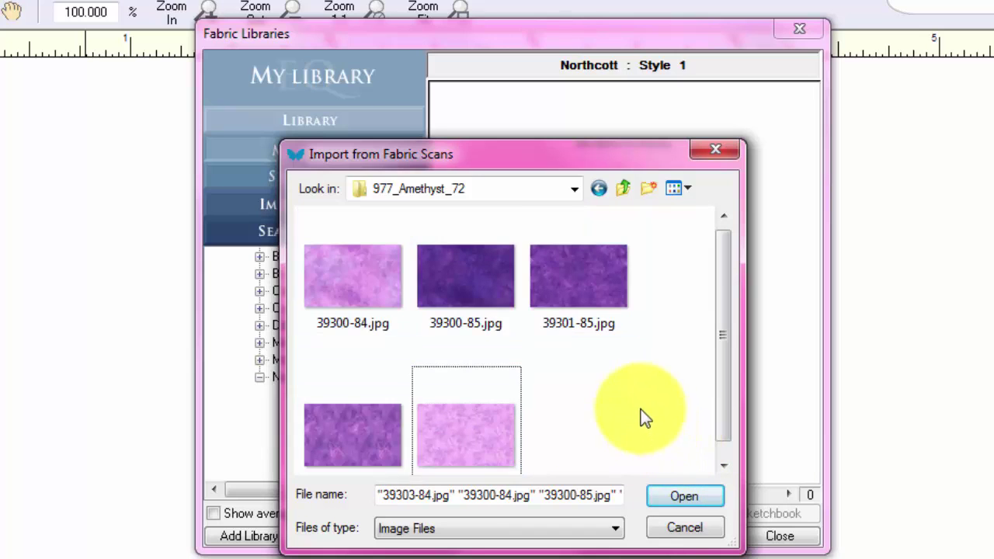
left_click(468, 286)
left_click(368, 411, "ctrl")
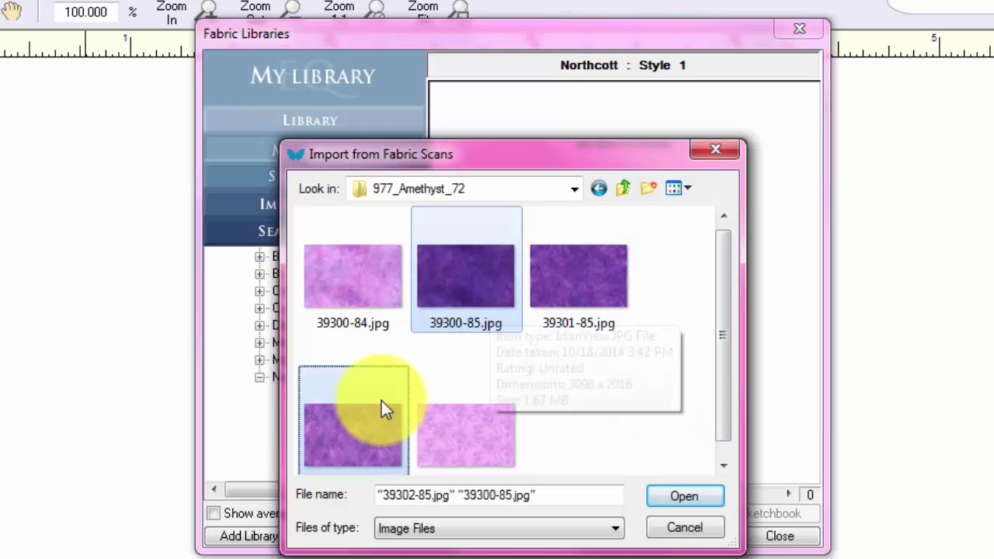
left_click(621, 418)
Import all the full-size images of the 977_Amethyst_72 folder, then close the fabric libraries without filing the imported fabrics.
key("ctrl+a")
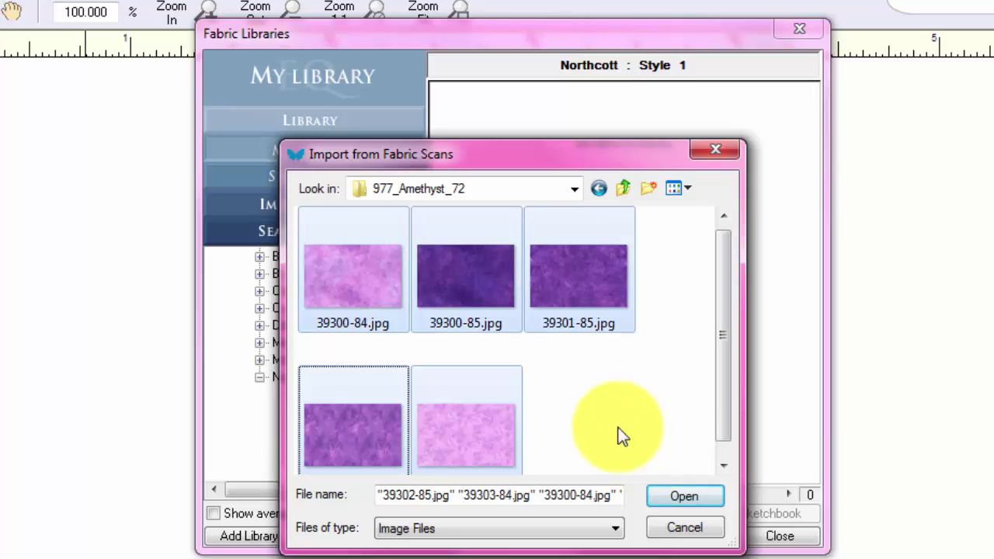
left_click(670, 494)
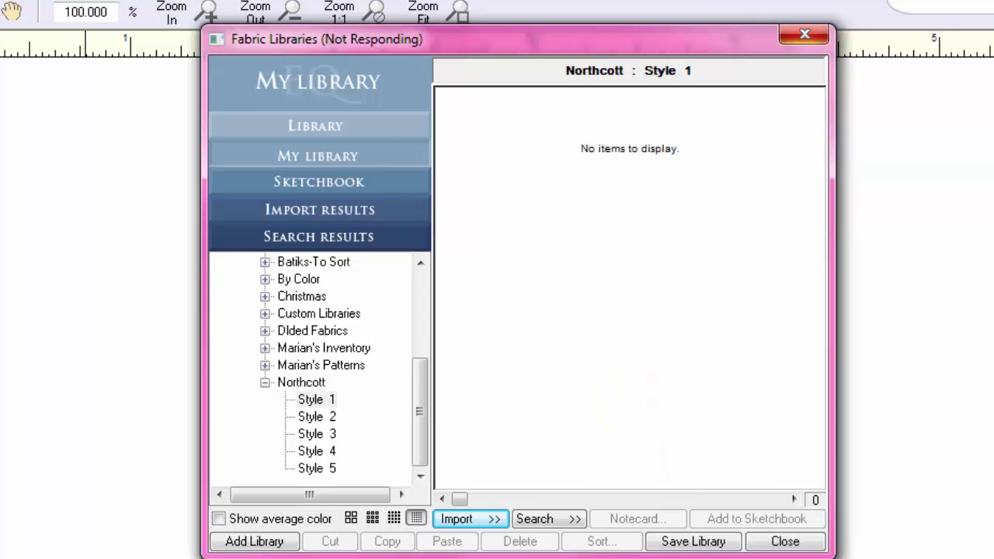
key("alt+Tab")
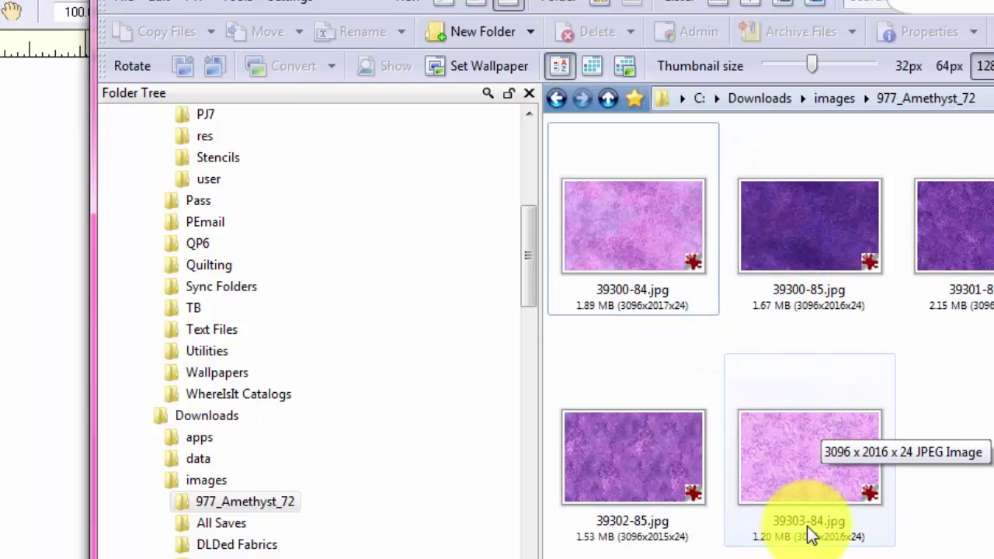
left_click(450, 7)
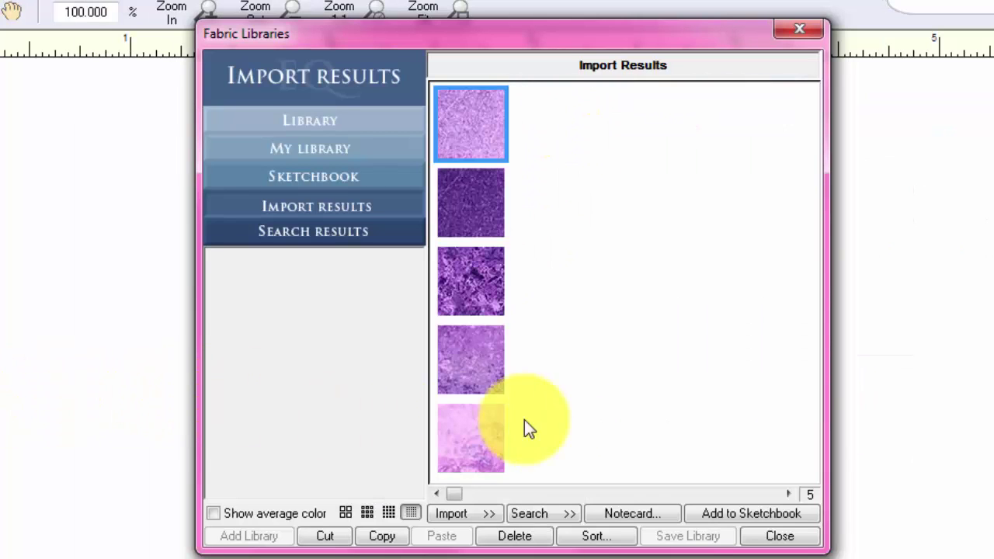
left_click(775, 536)
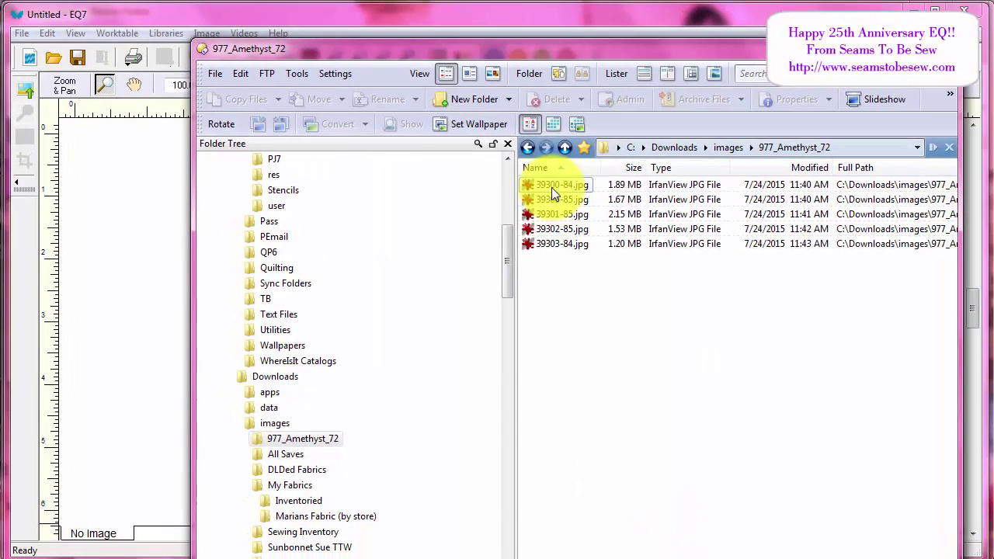
In Directory Opus, show the images as thumbnails and convert only 39303-84.jpg to a suffixed Large (1024x768) JPEG, cancelling the rest.
left_click(551, 187)
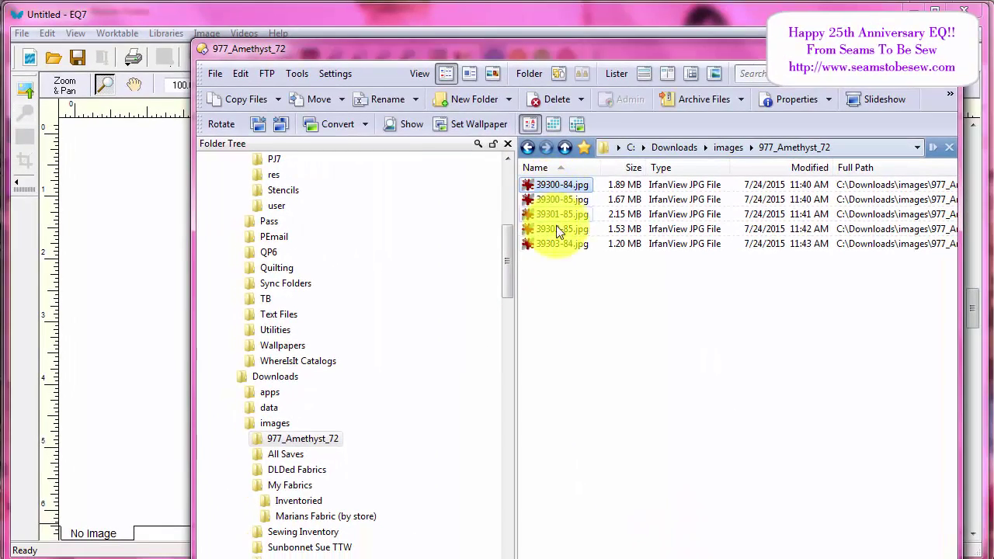
left_click(556, 247, "shift")
right_click(556, 246)
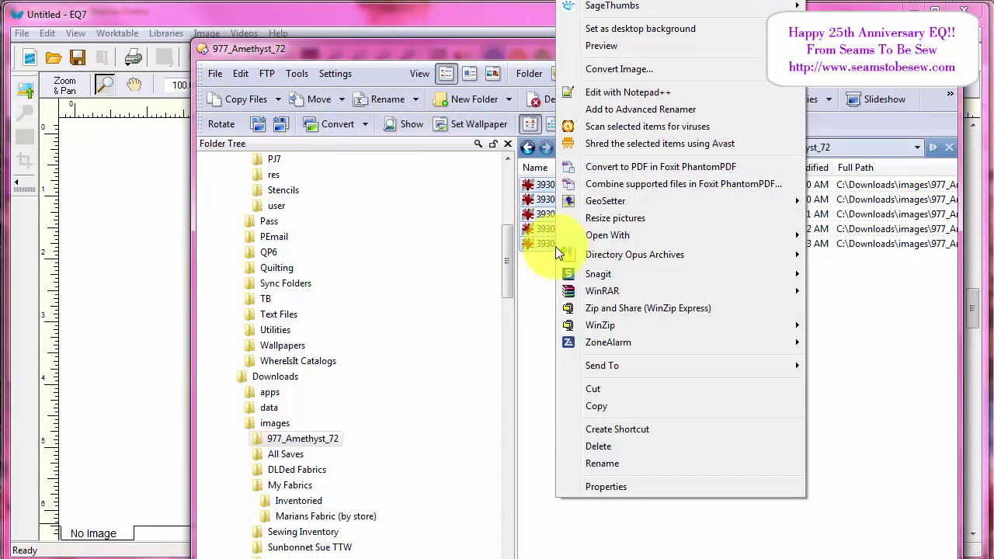
left_click(634, 69)
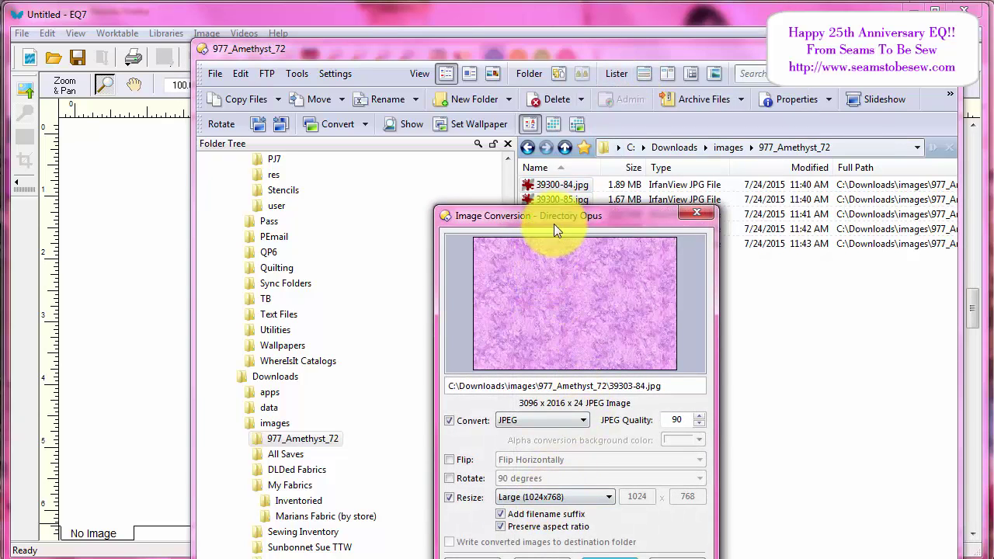
left_click_drag(554, 224, 300, 62)
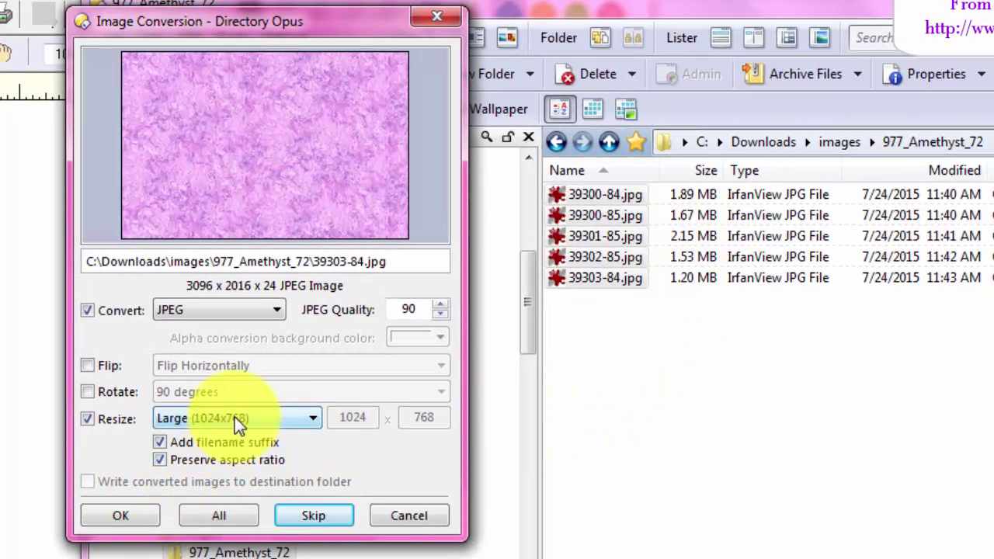
left_click(514, 48)
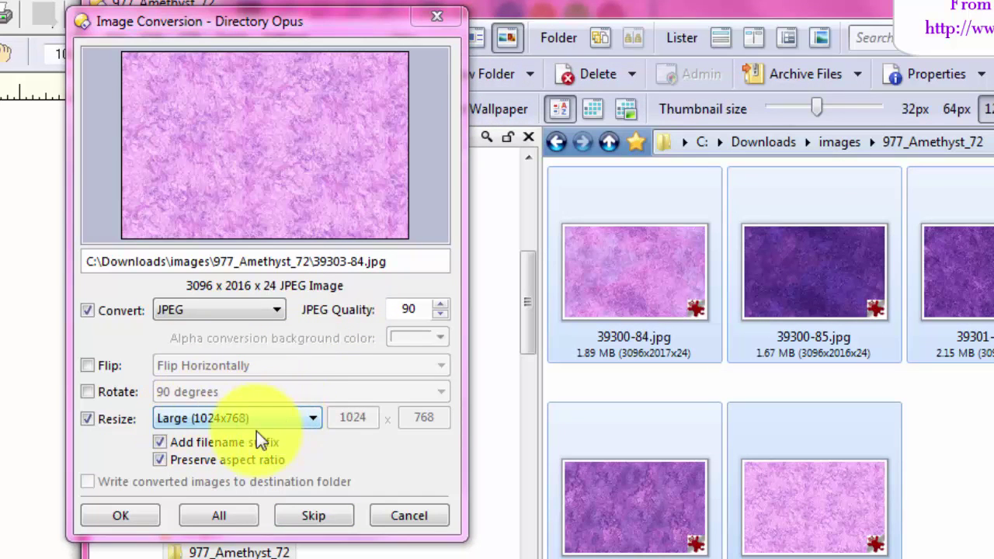
left_click(121, 513)
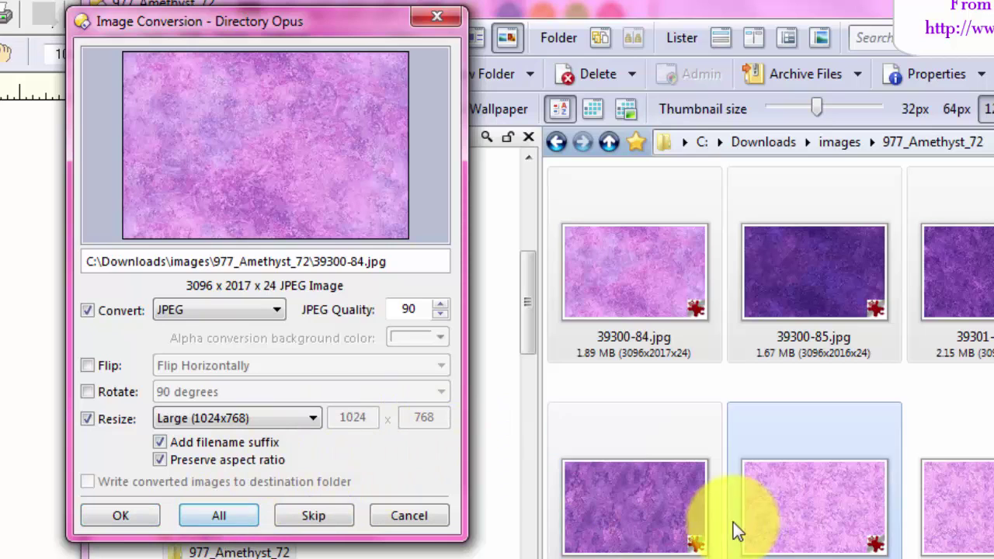
left_click(422, 515)
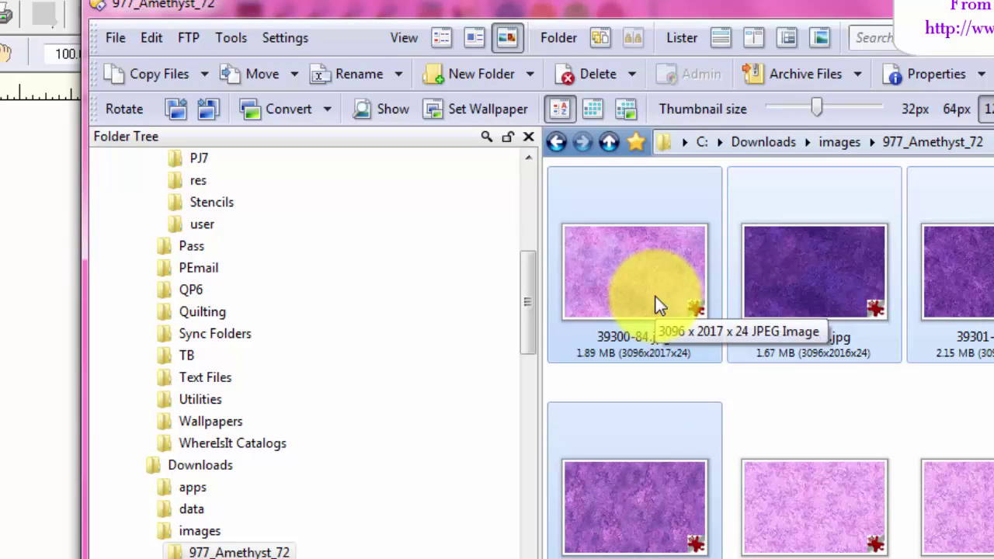
Convert the four remaining original images to Large (1024x768) JPEG copies with a filename suffix, all in one batch.
right_click(657, 303)
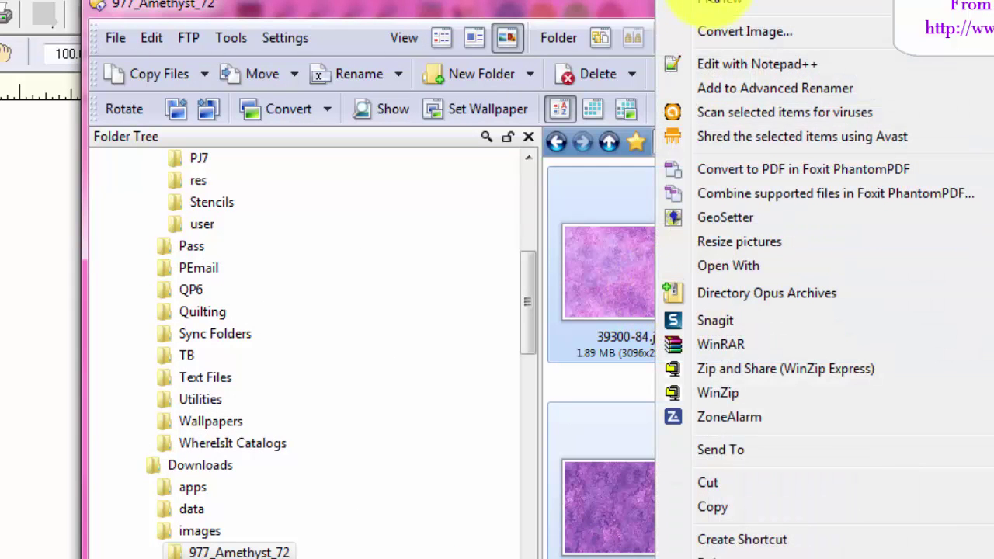
left_click(707, 33)
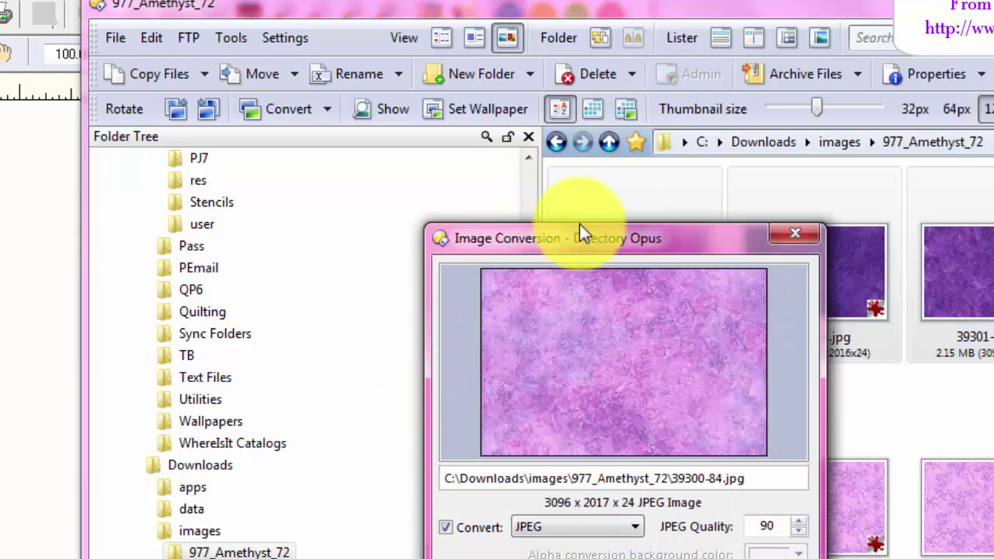
left_click_drag(581, 231, 466, 27)
left_click(461, 526)
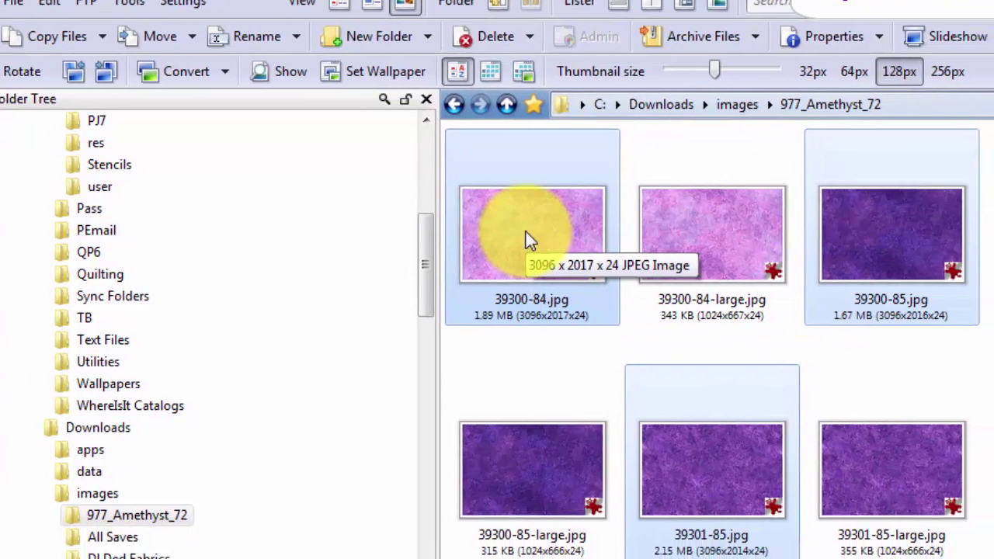
Delete the original full-size images, including 39303-84.jpg, keeping only the resized -large copies in 977_Amethyst_72.
right_click(526, 232)
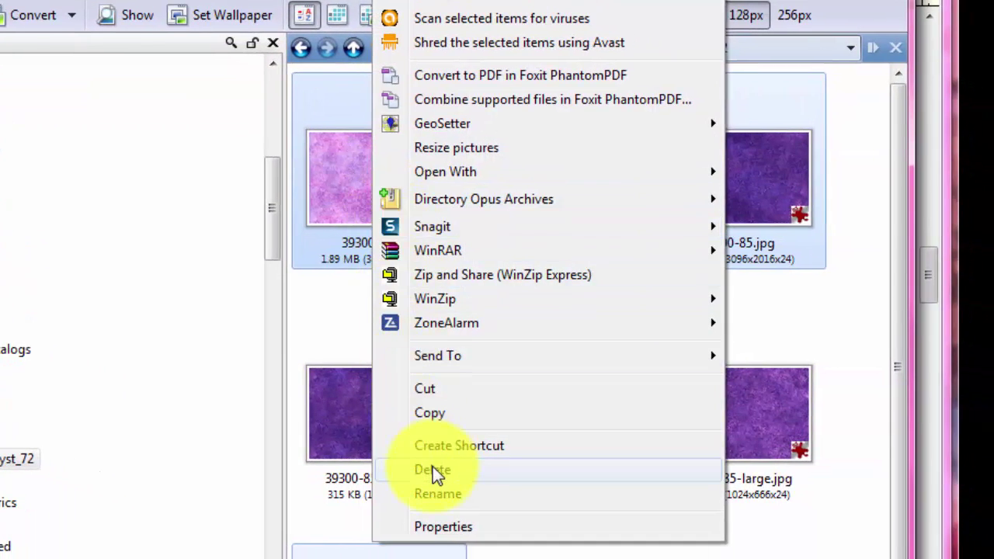
left_click(432, 467)
left_click(568, 435)
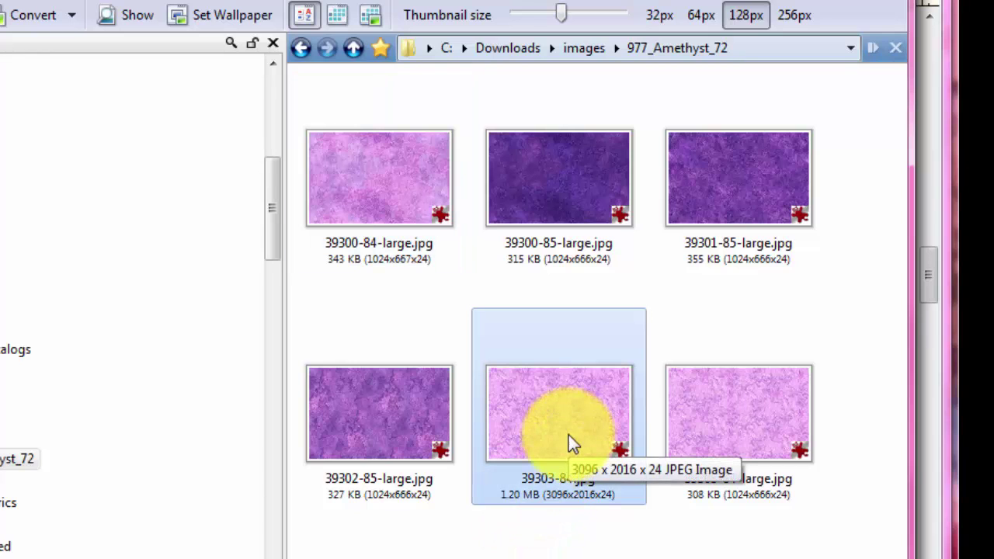
right_click(555, 420)
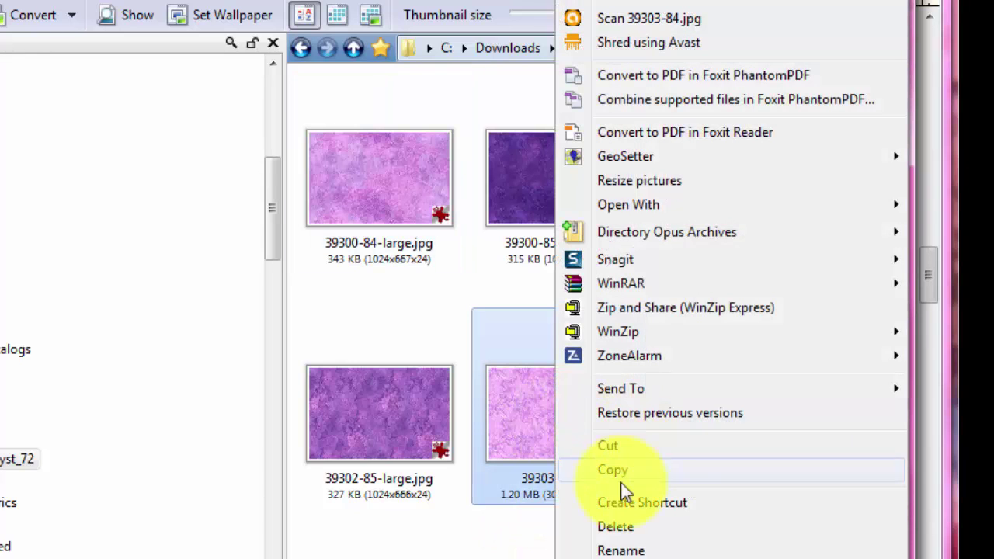
left_click(598, 527)
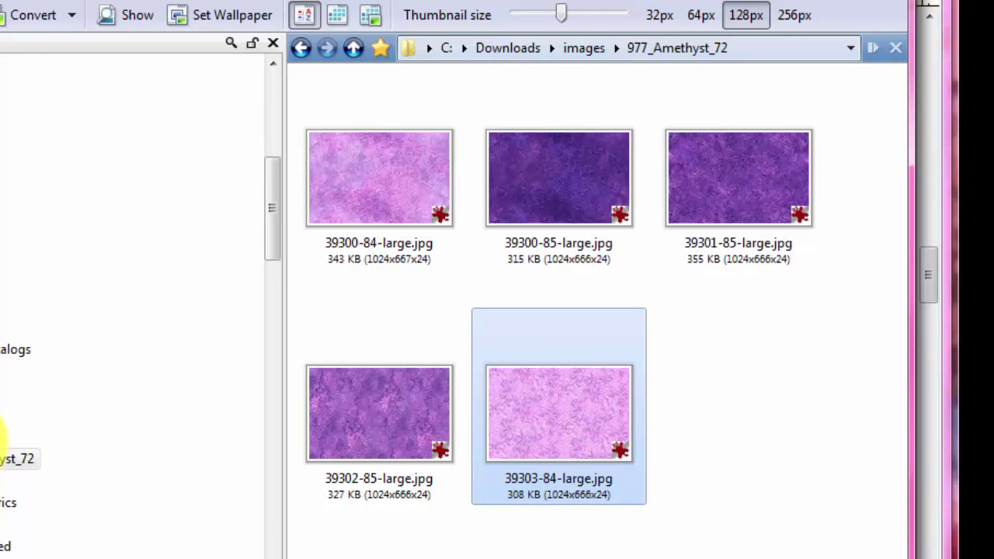
Locate the downloaded zip archive in the parent images folder and return to the 977_Amethyst_72 folder.
left_click(3, 457)
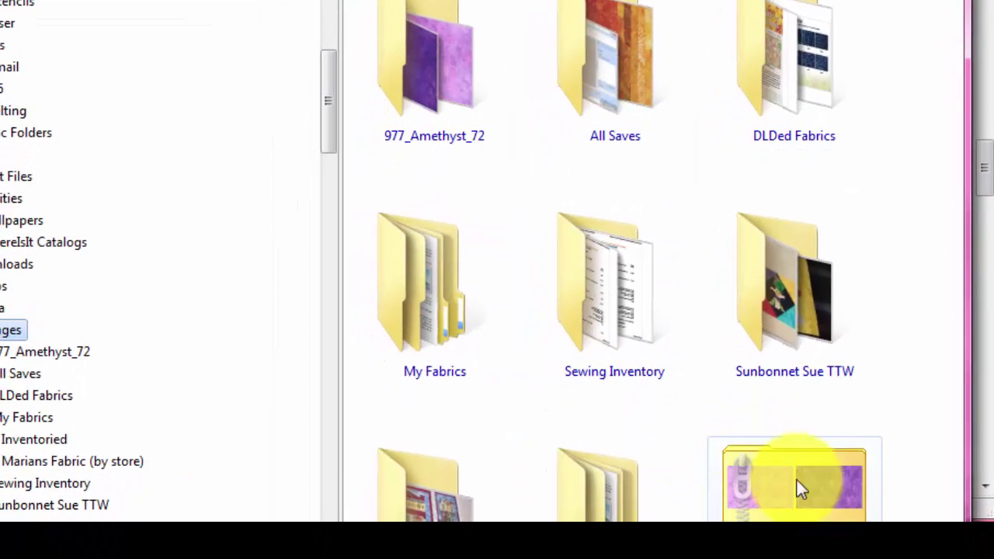
left_click(795, 498)
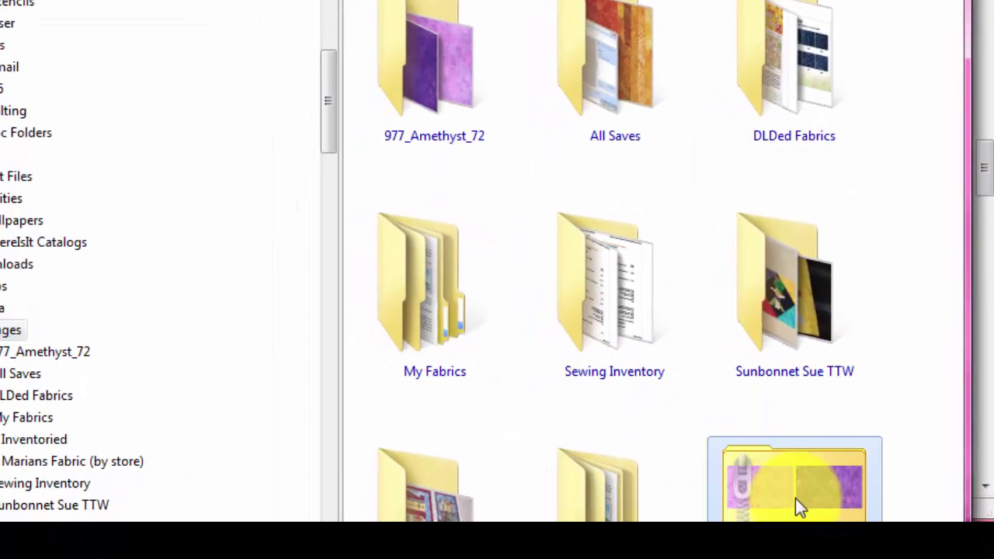
double_click(451, 133)
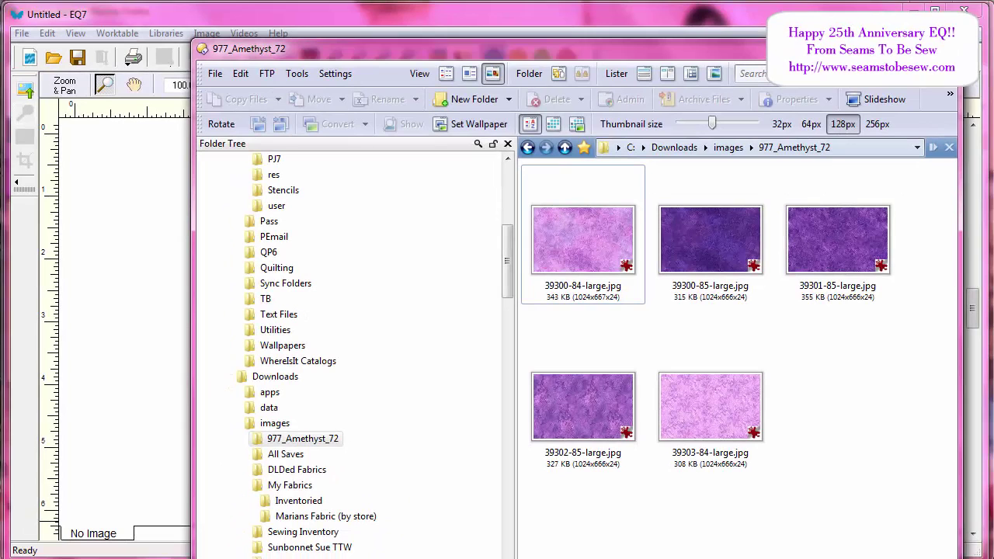
Switch to EQ7 and open the Fabric Library at Style 1 of the custom Northcott library.
left_click(143, 339)
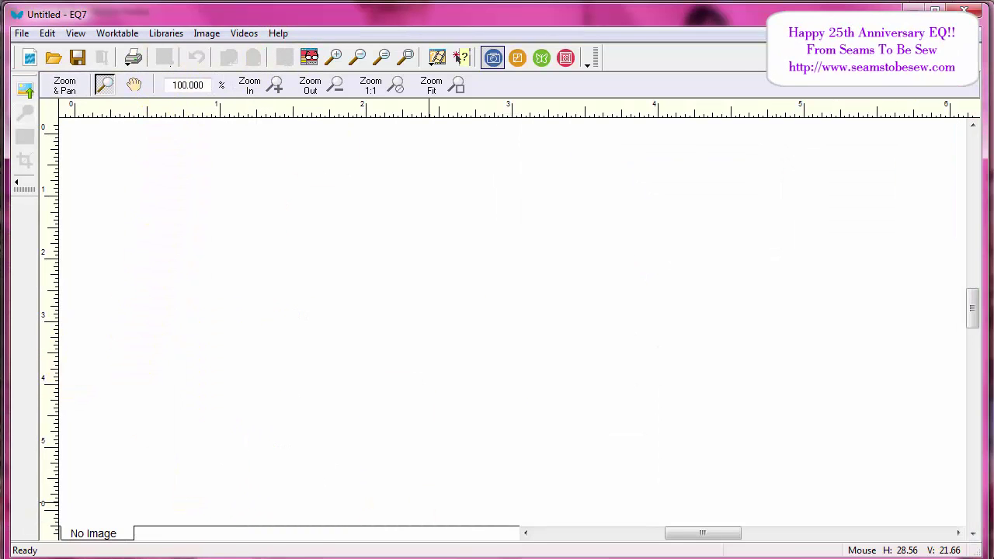
key("alt+Tab")
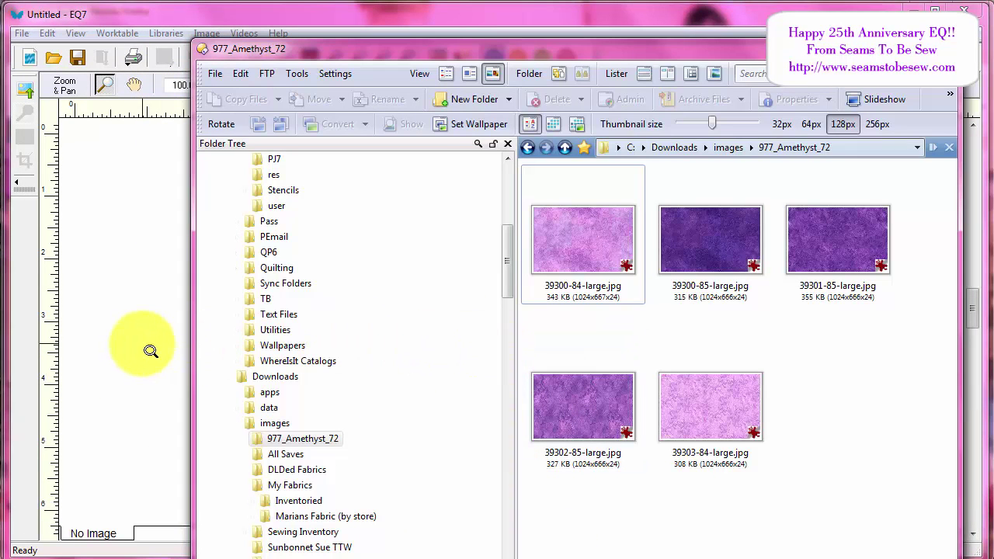
left_click(150, 351)
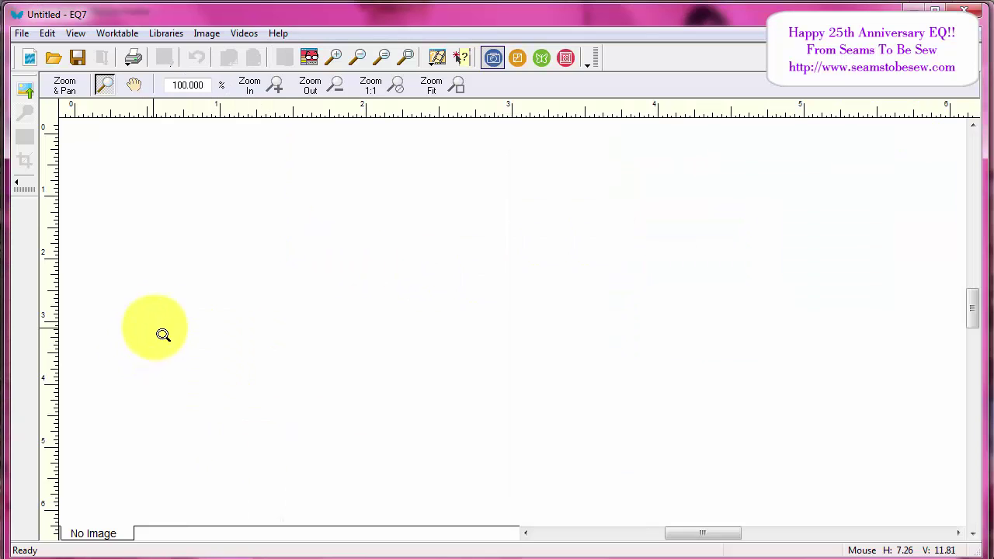
left_click(153, 34)
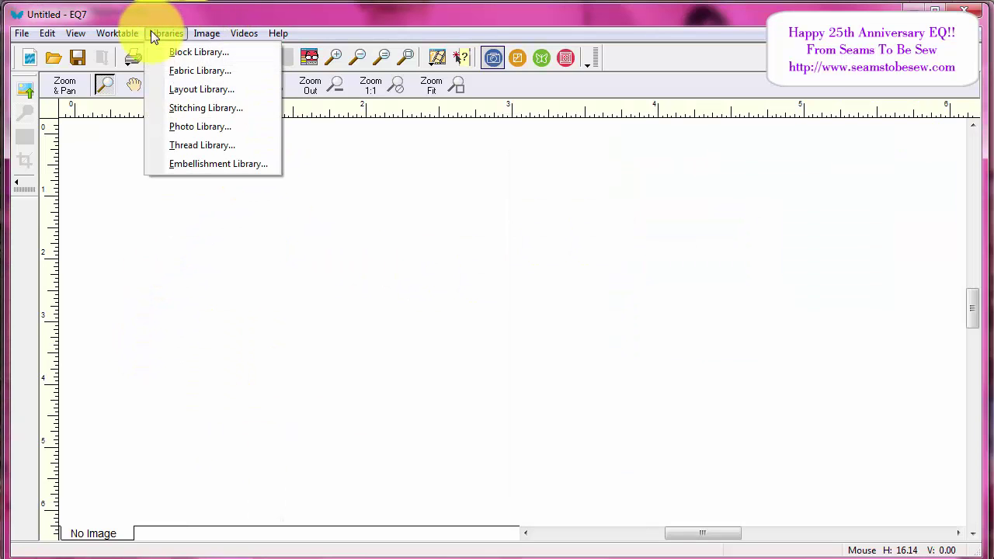
left_click(177, 78)
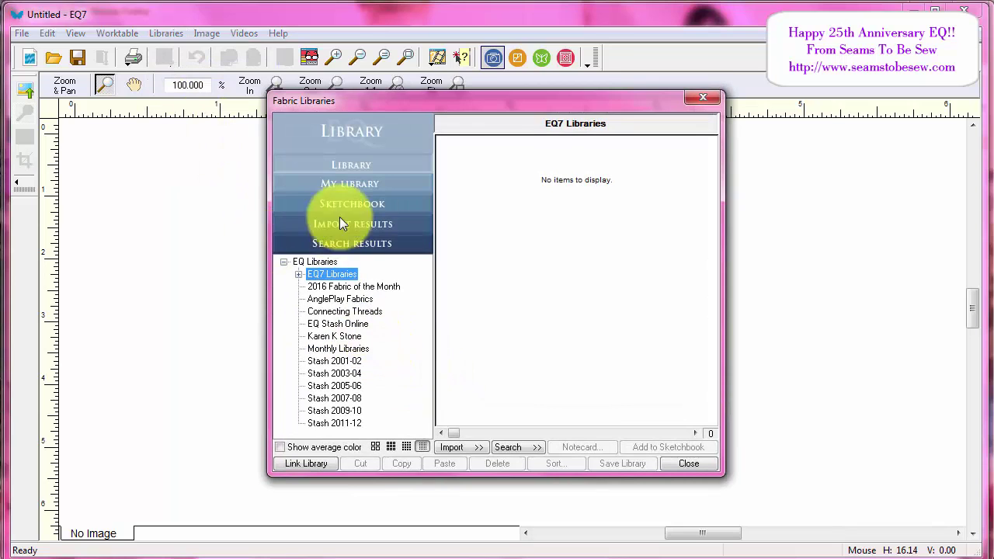
left_click(357, 183)
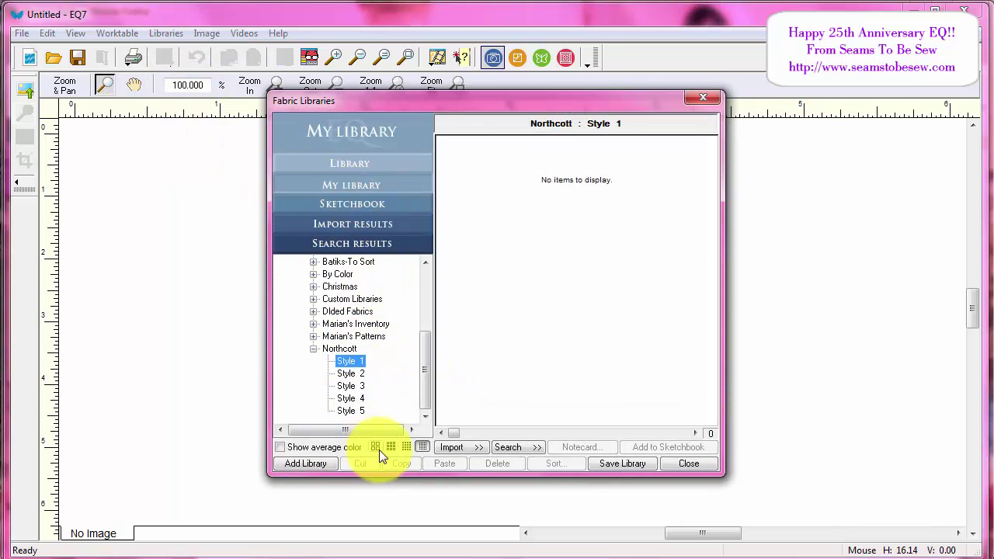
Import all five resized images, 39300-84-large.jpg to 39303-84-large.jpg, from the 977_Amethyst_72 folder as fabrics.
left_click(466, 447)
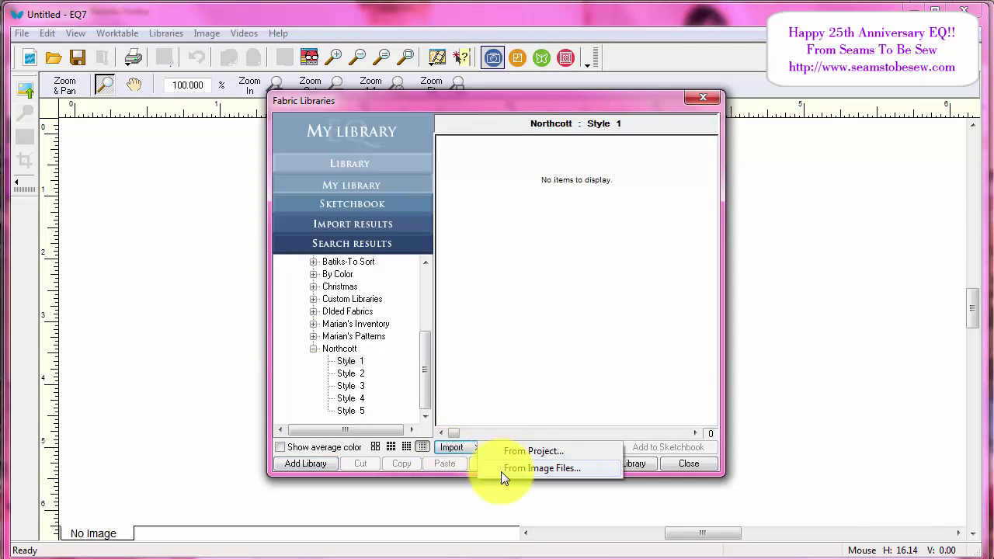
left_click(501, 470)
left_click(397, 285)
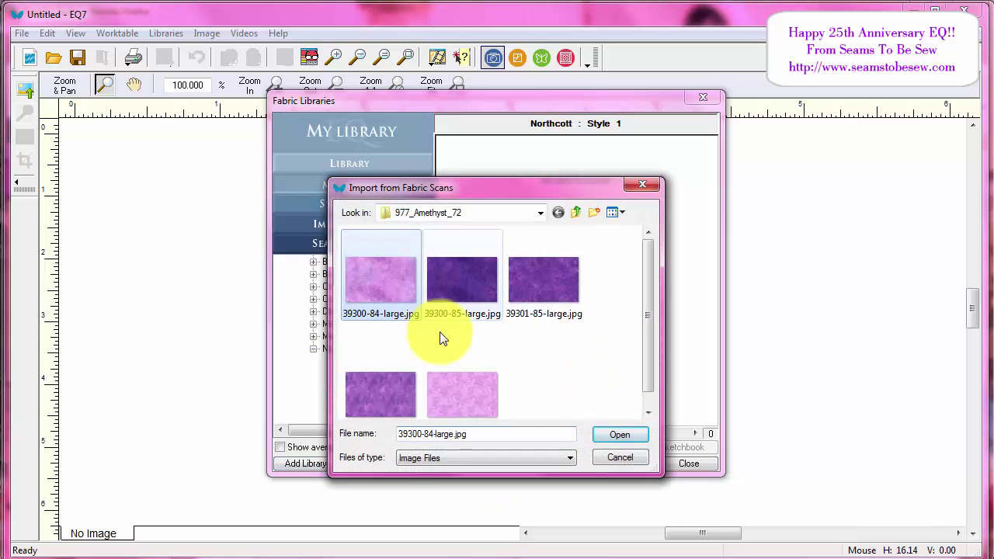
left_click(462, 392, "shift")
left_click(622, 431)
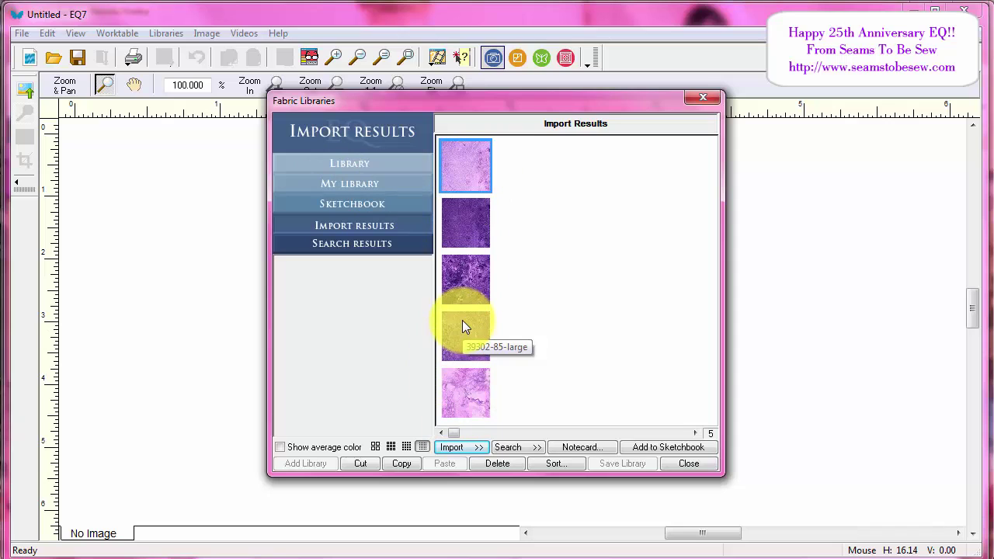
Copy all five imported fabrics from Import Results into Style 1 of the Northcott library.
left_click(454, 387, "shift")
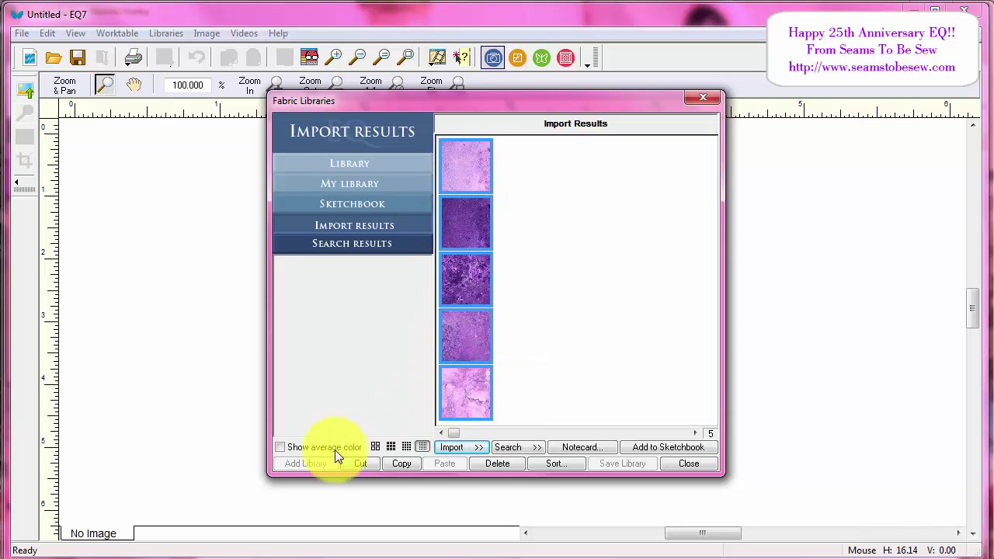
left_click(399, 462)
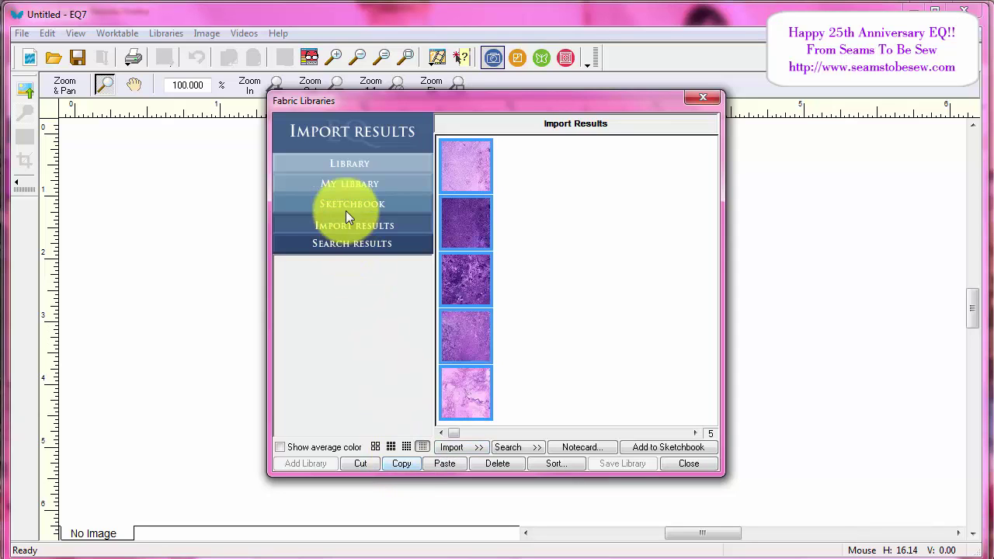
left_click(359, 181)
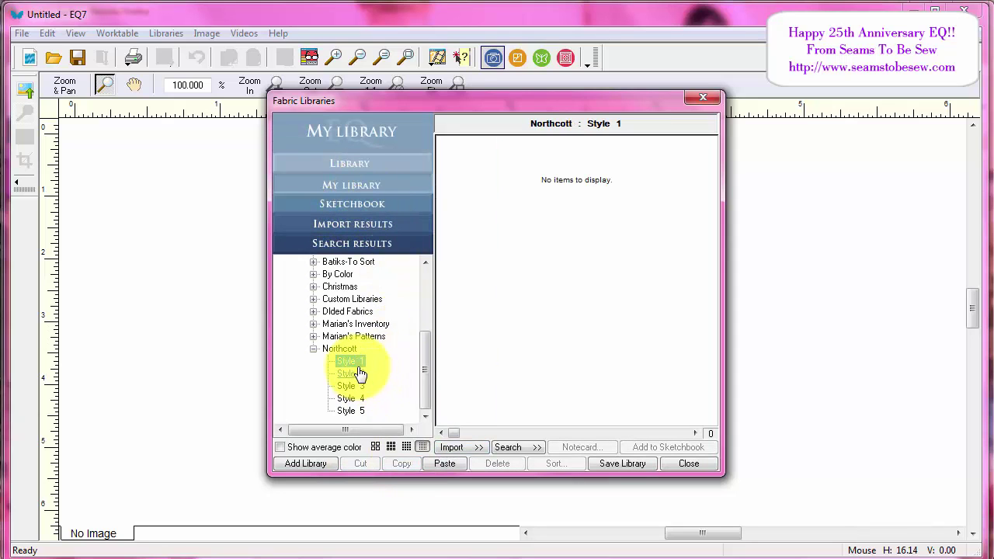
left_click(439, 464)
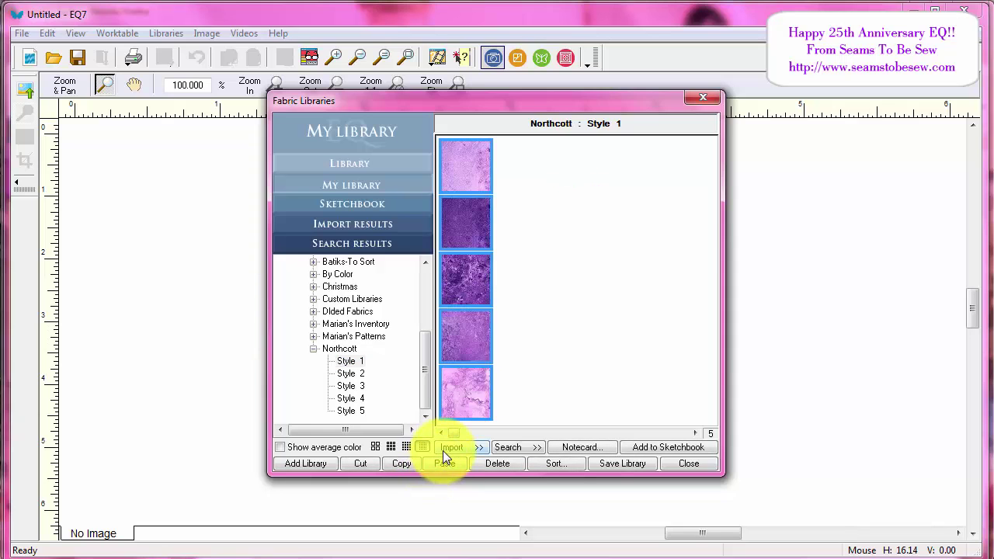
Rename the Northcott library's Style 1 as 01-Amethyst and save the library.
key("alt+Tab")
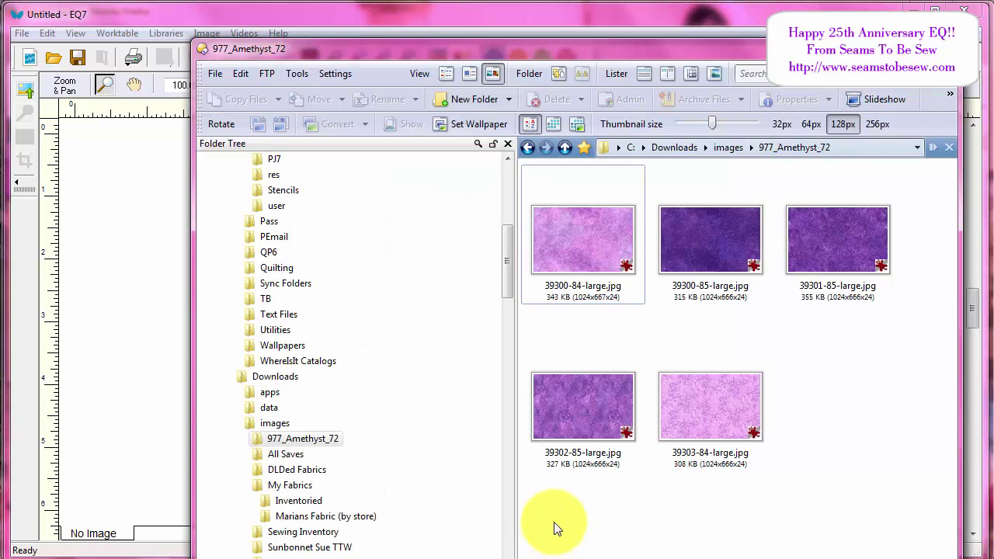
left_click(117, 438)
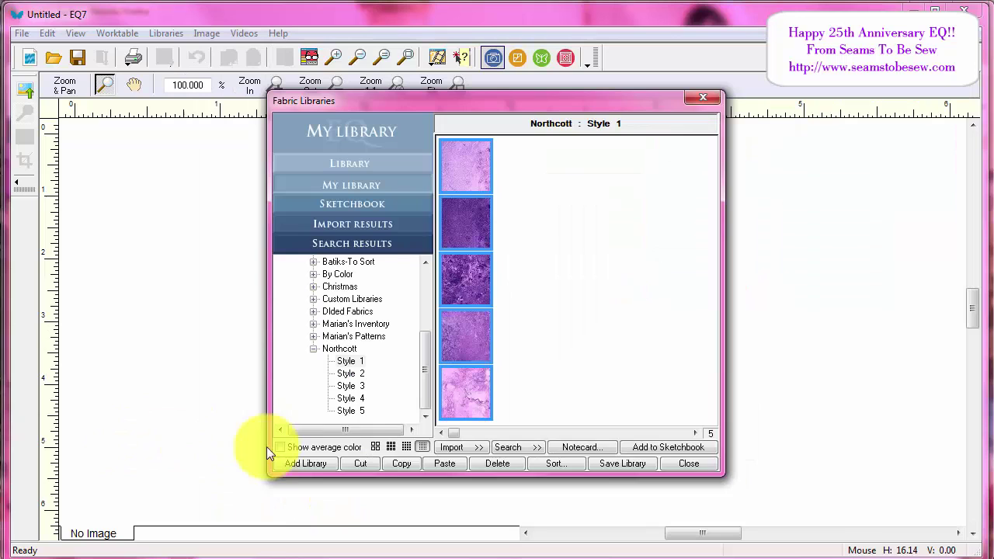
right_click(342, 363)
left_click(365, 410)
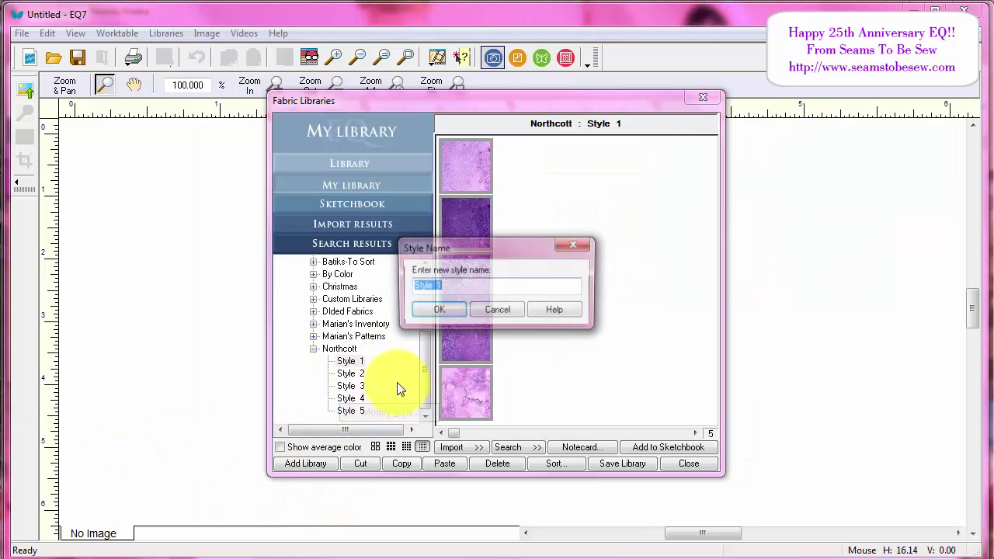
type("A")
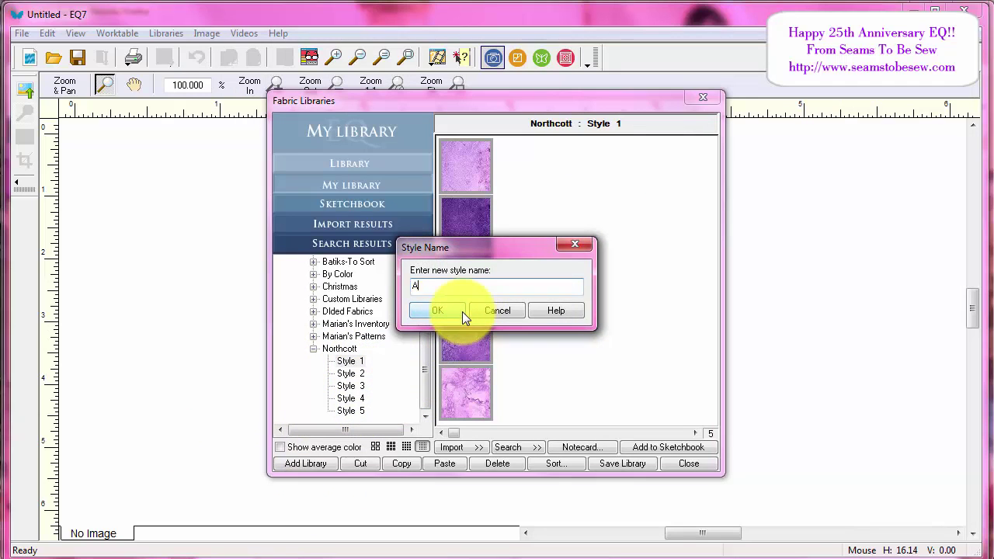
type("methyst")
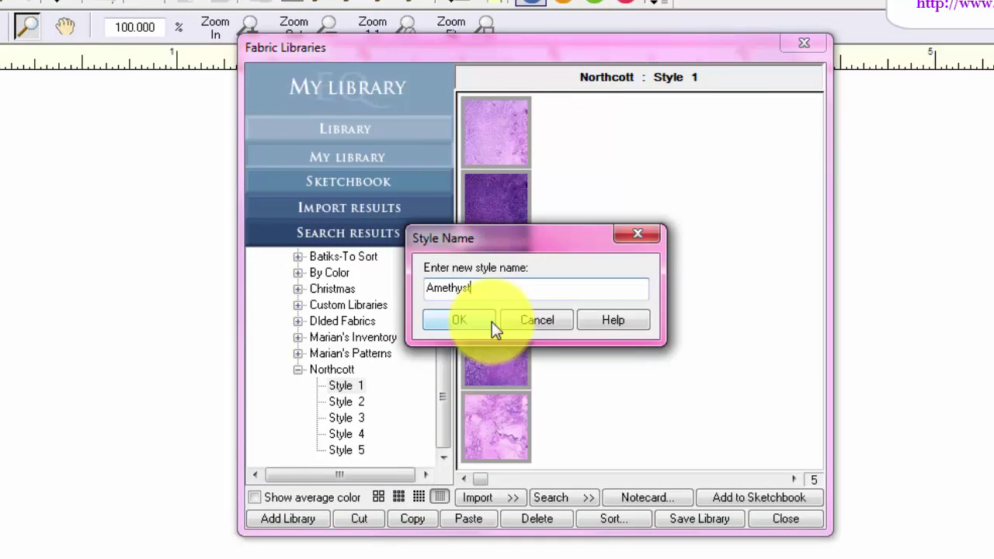
key("Home")
type("01")
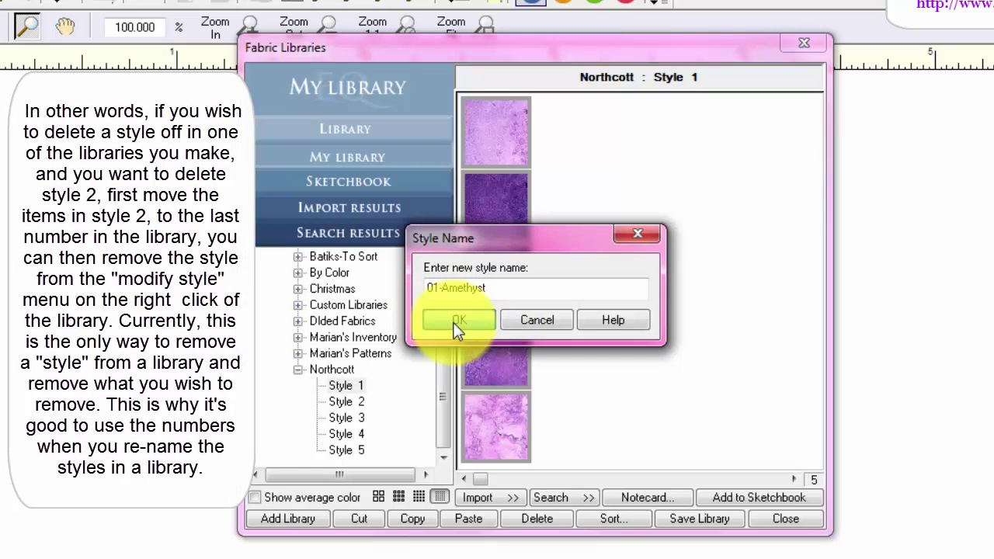
left_click(459, 326)
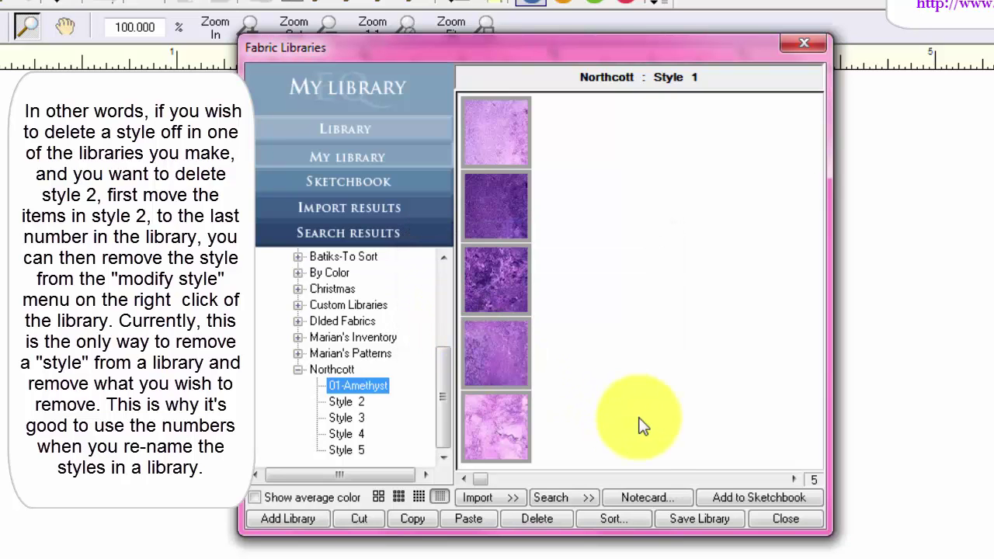
left_click(698, 520)
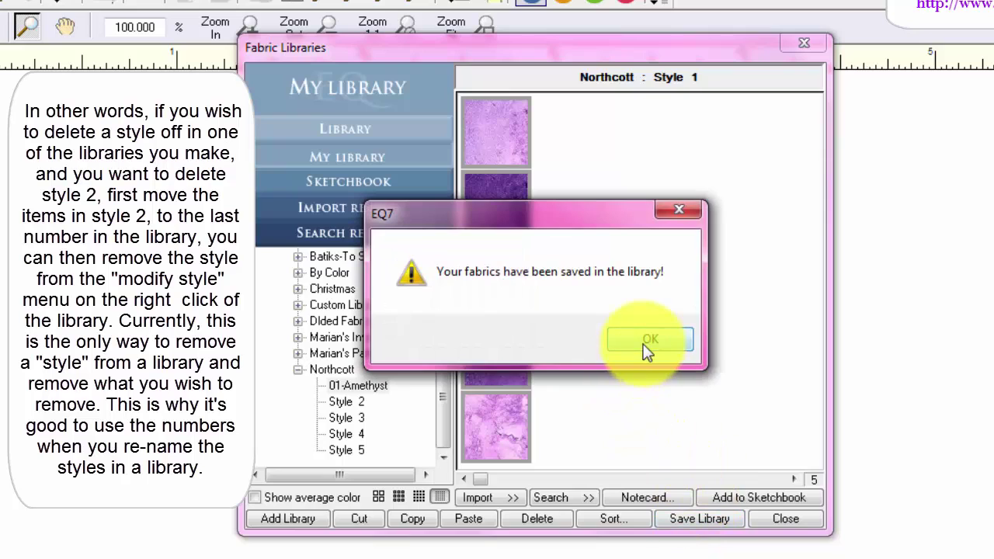
left_click(644, 334)
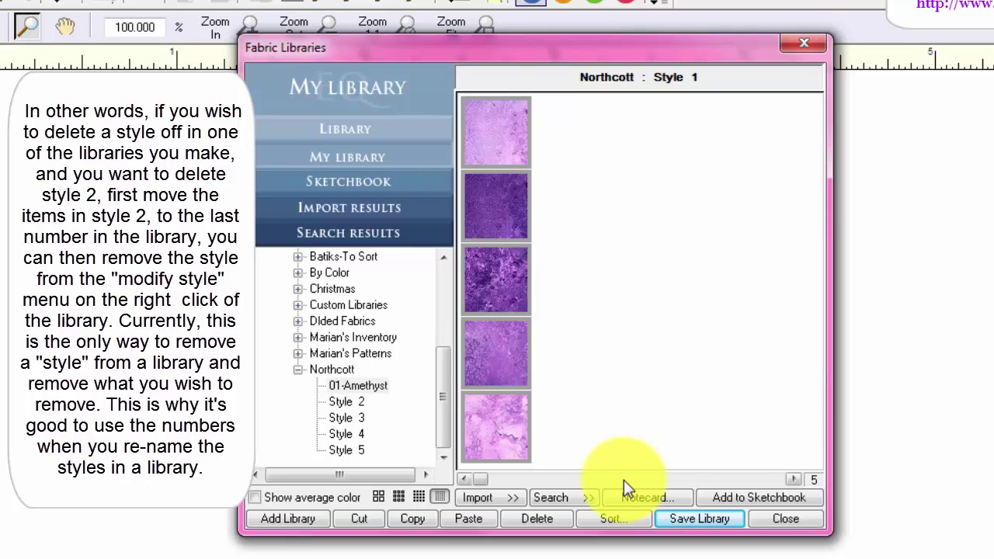
Cut all five fabrics out of Import Results and paste them back in.
left_click(382, 210)
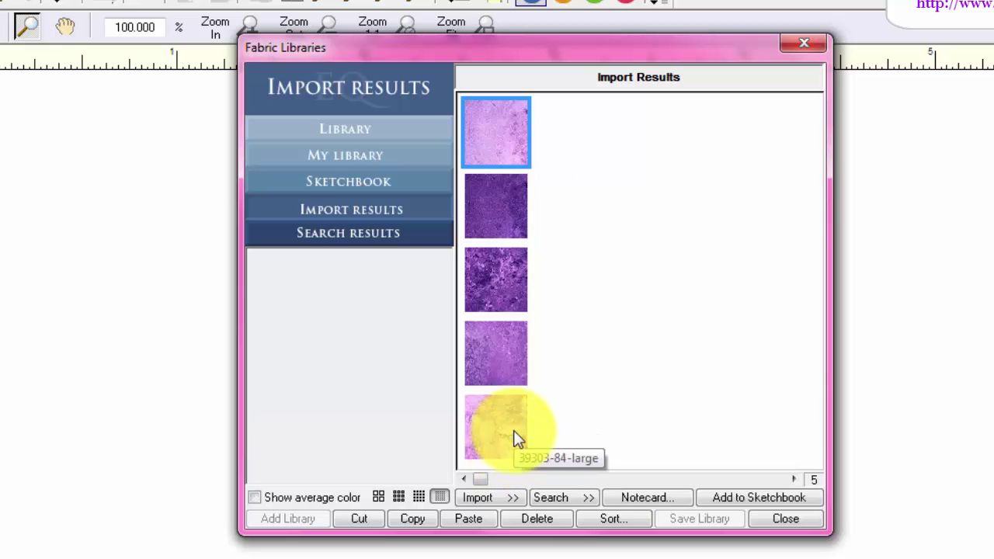
left_click(513, 454, "shift")
left_click(377, 518)
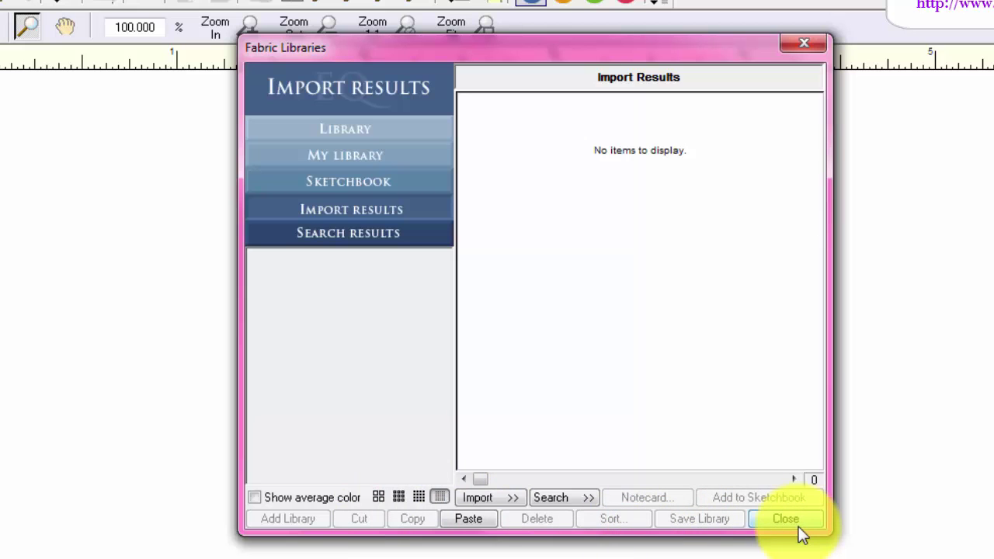
left_click(468, 518)
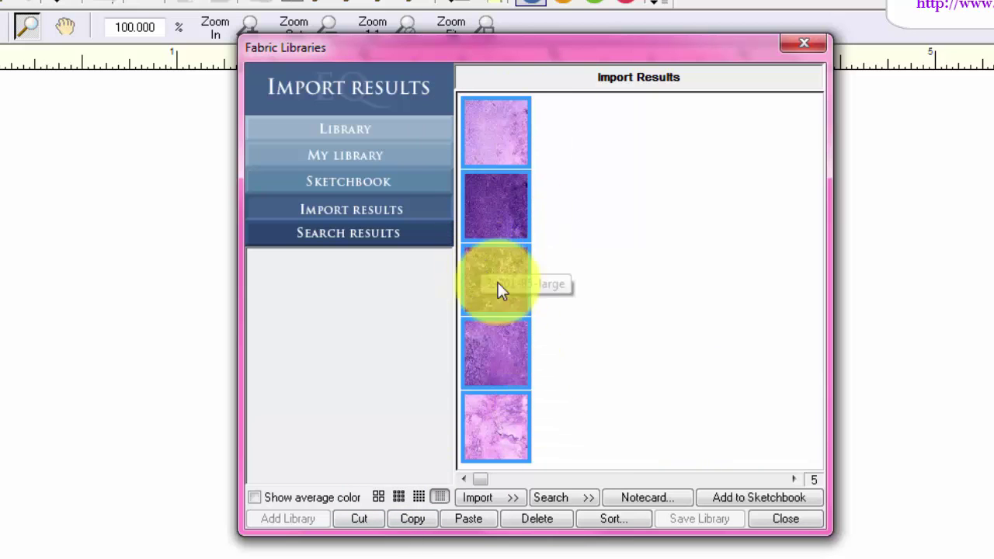
Close and reopen the Fabric Library to check Import Results and the saved 01-Amethyst style in My Library.
left_click(786, 518)
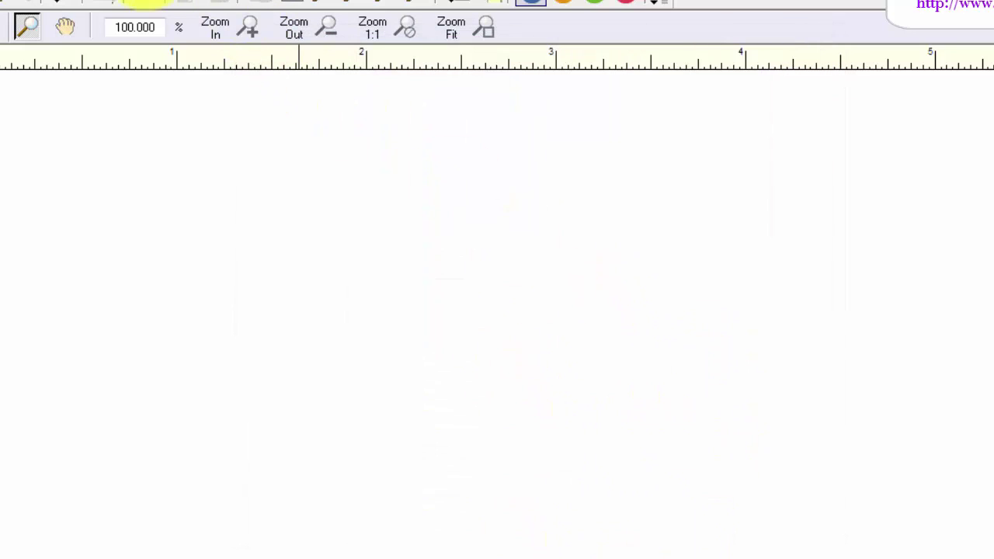
left_click(144, 2)
left_click(117, 8)
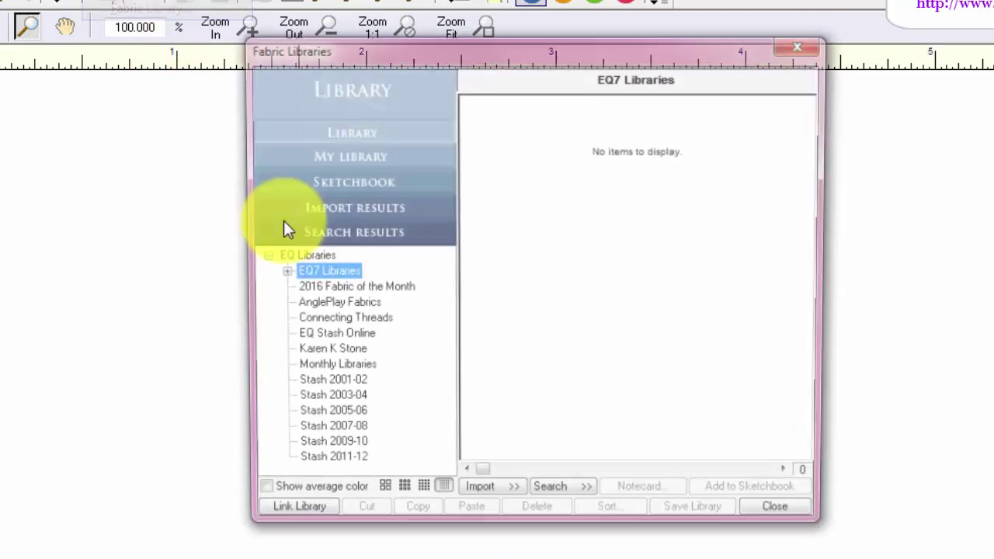
left_click(345, 207)
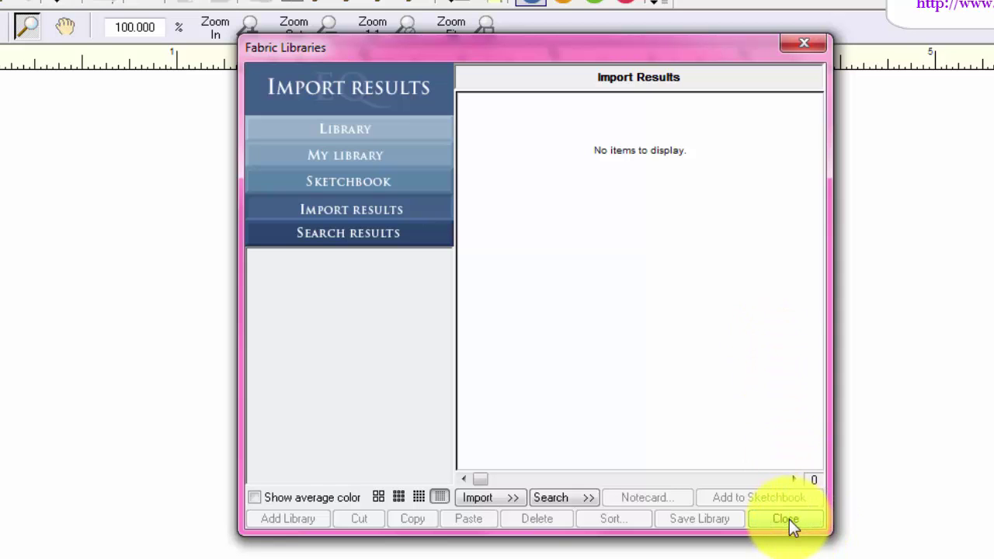
left_click(352, 156)
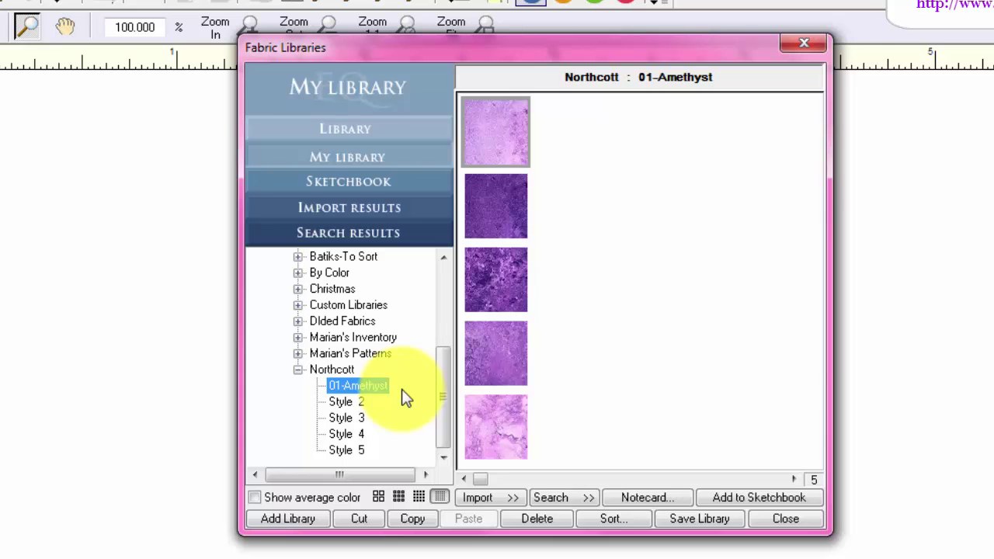
scroll(402, 389, "up", 4)
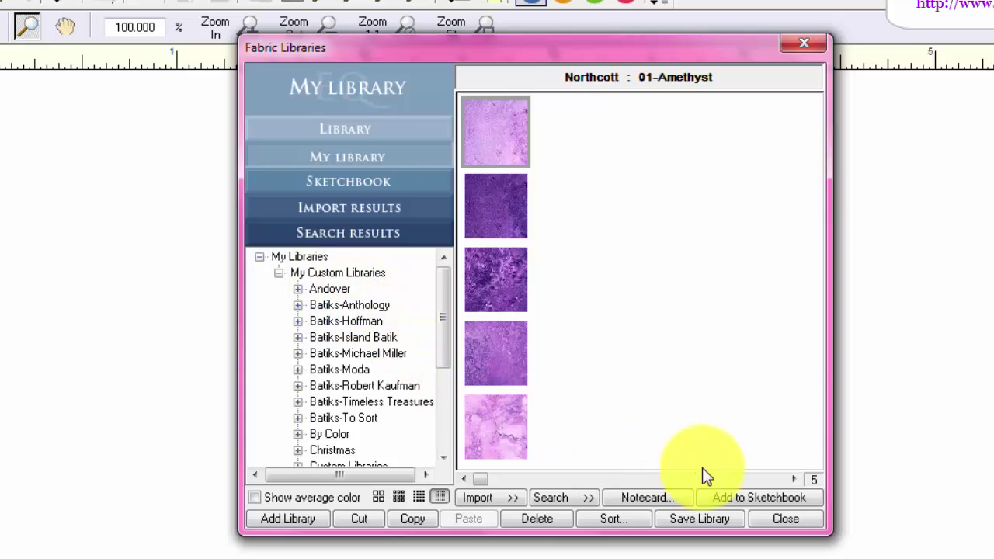
Delete all five fabrics from the Northcott 01-Amethyst style and close the Fabric Library without saving.
left_click(690, 411)
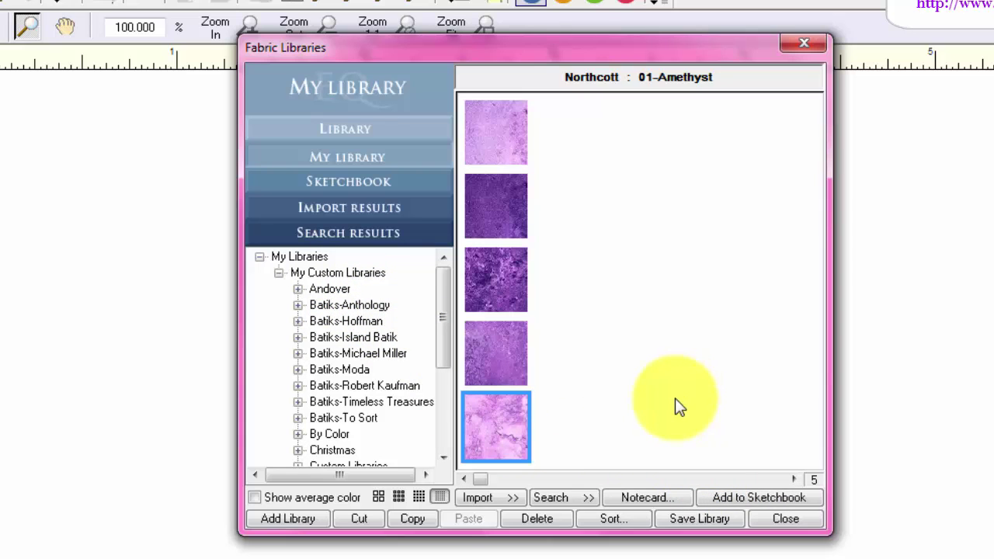
left_click(786, 515)
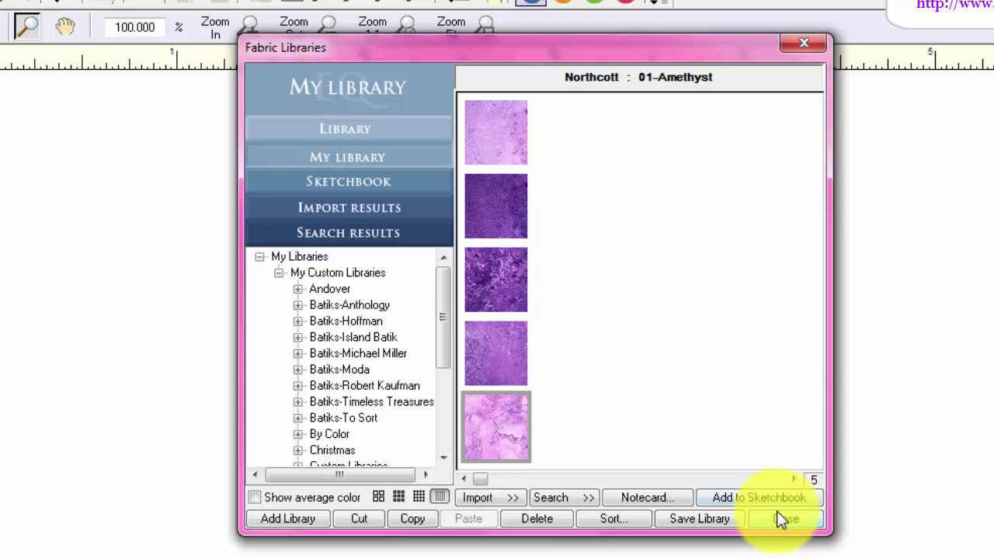
left_click(501, 132)
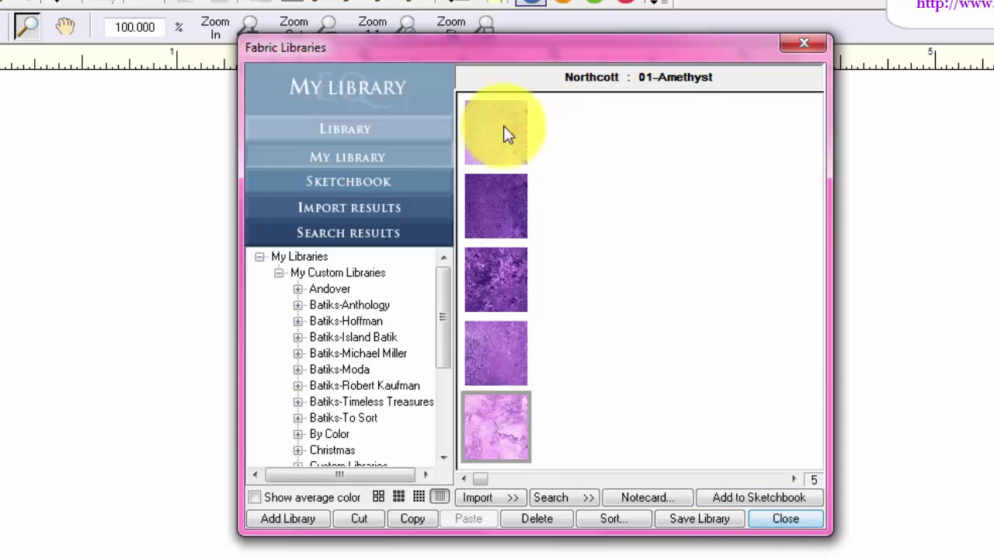
left_click(506, 426, "shift")
key("Delete")
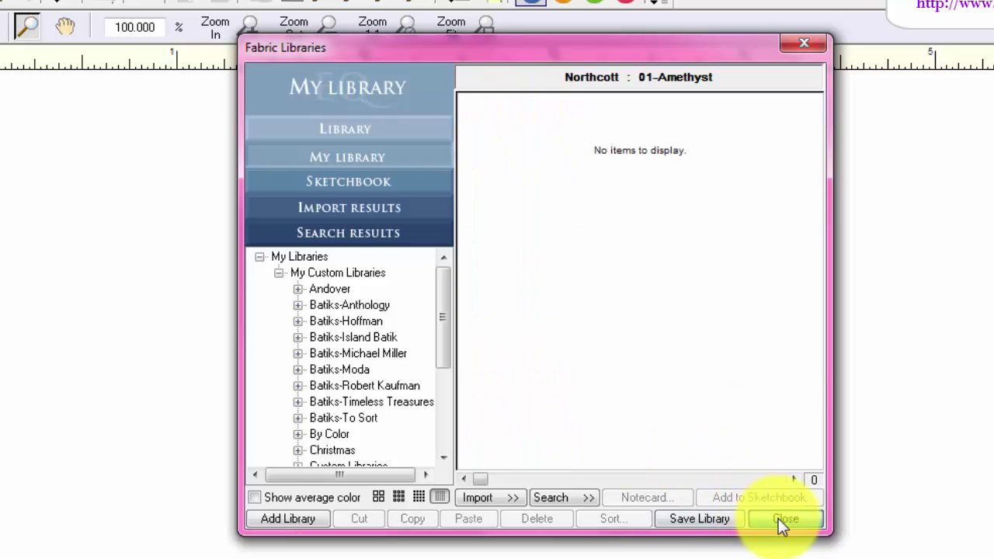
left_click(781, 519)
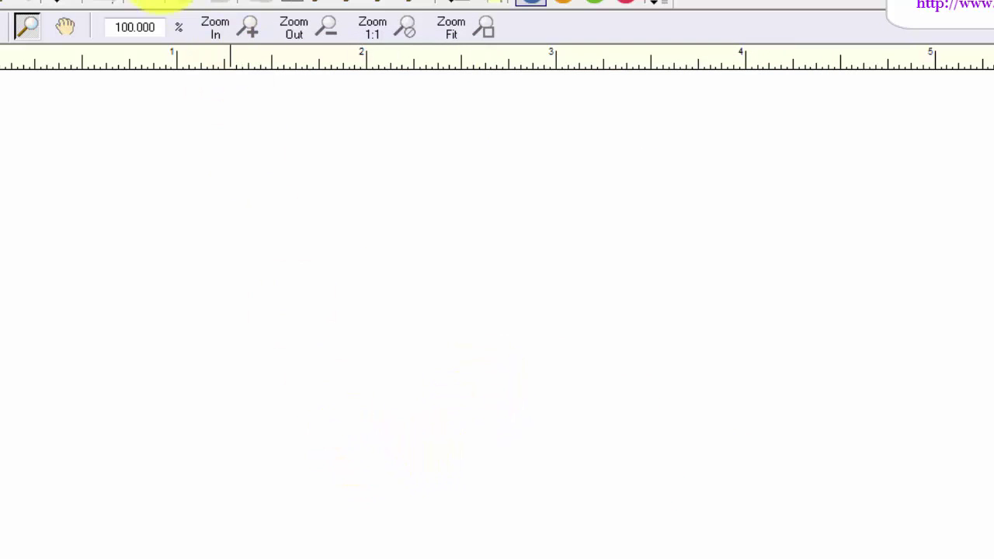
Switch to the Block worktable and start a new PatchDraw Motif.
left_click(556, 6)
left_click(163, 2)
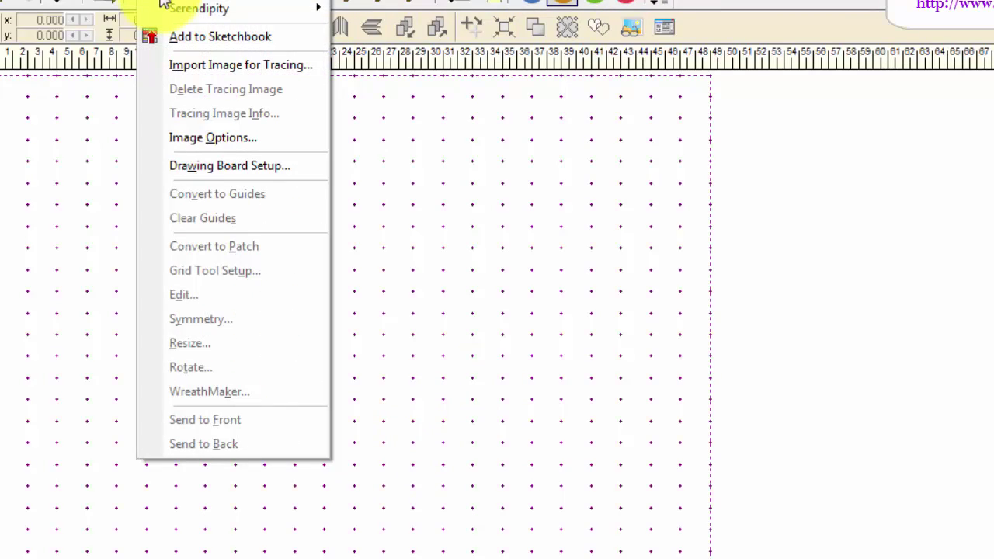
mouse_move(187, 7)
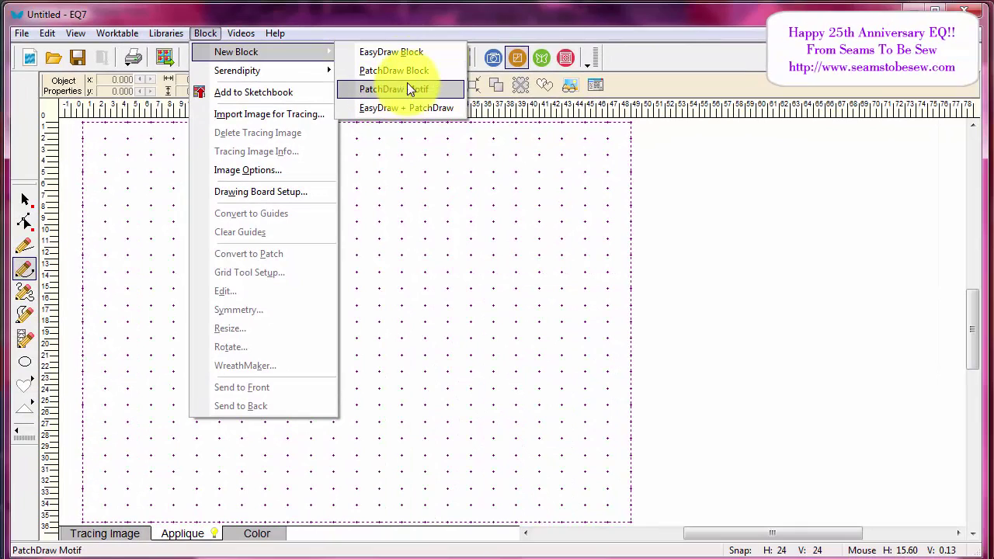
left_click(407, 87)
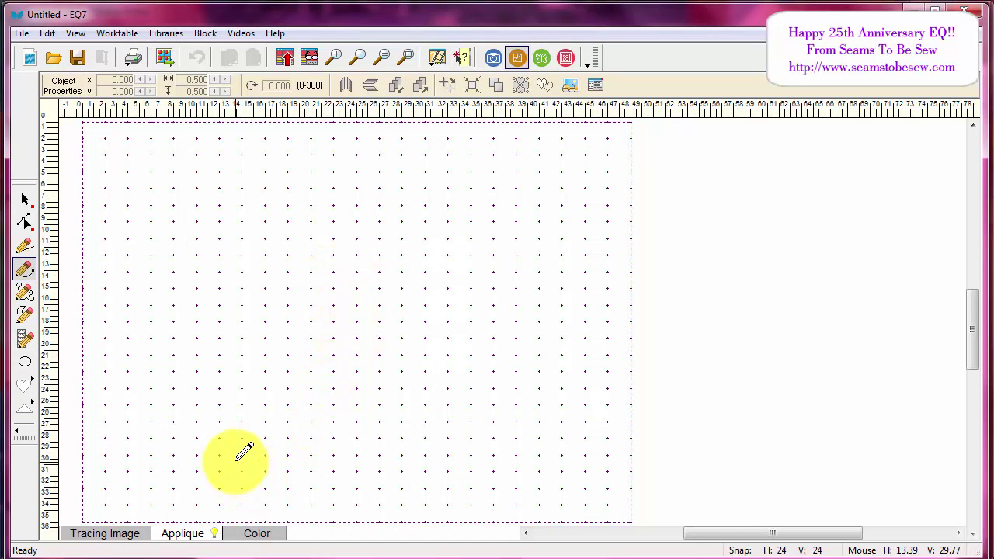
Draw a square patch about 10.2 by 10.3 inches near the upper-left corner of the motif block.
left_click(25, 410)
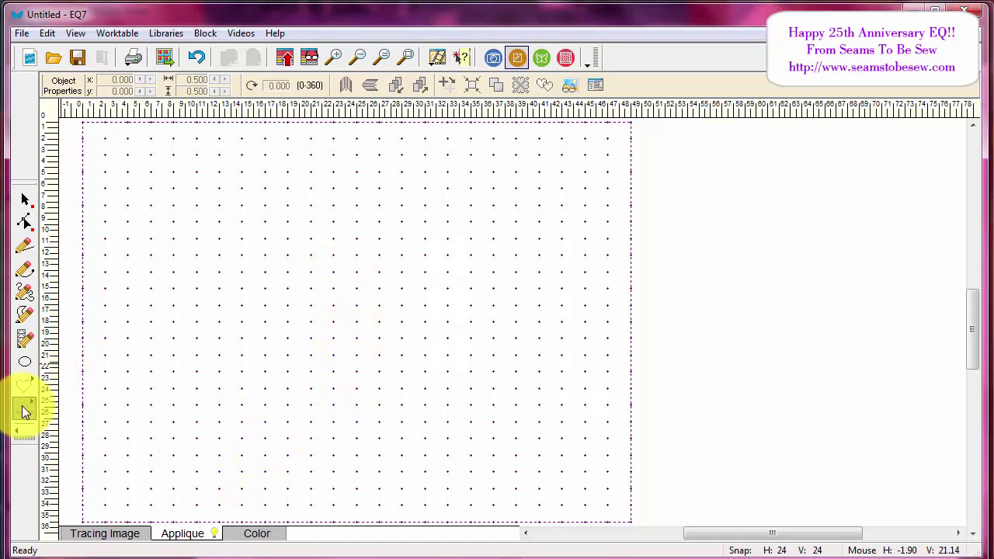
left_click_drag(23, 407, 165, 416)
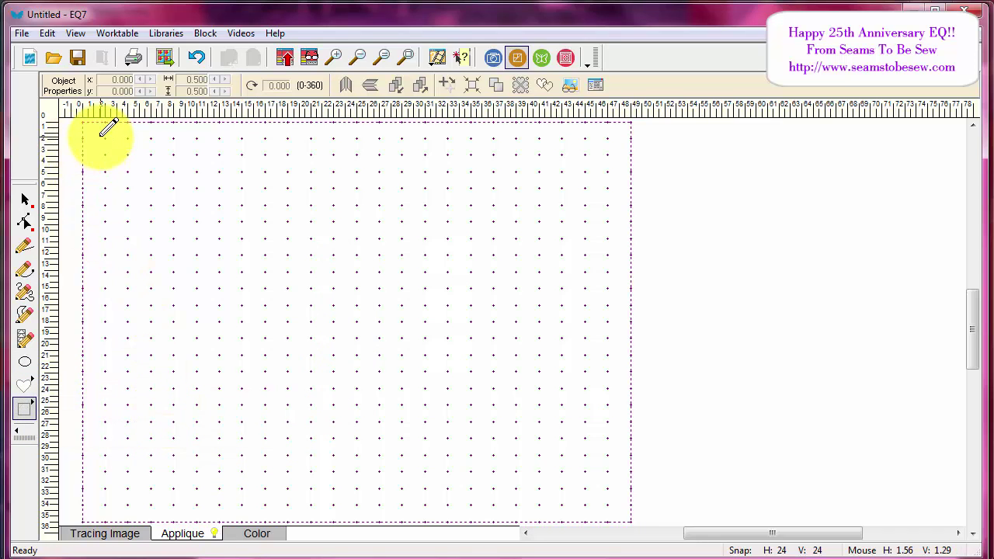
left_click_drag(106, 139, 222, 254)
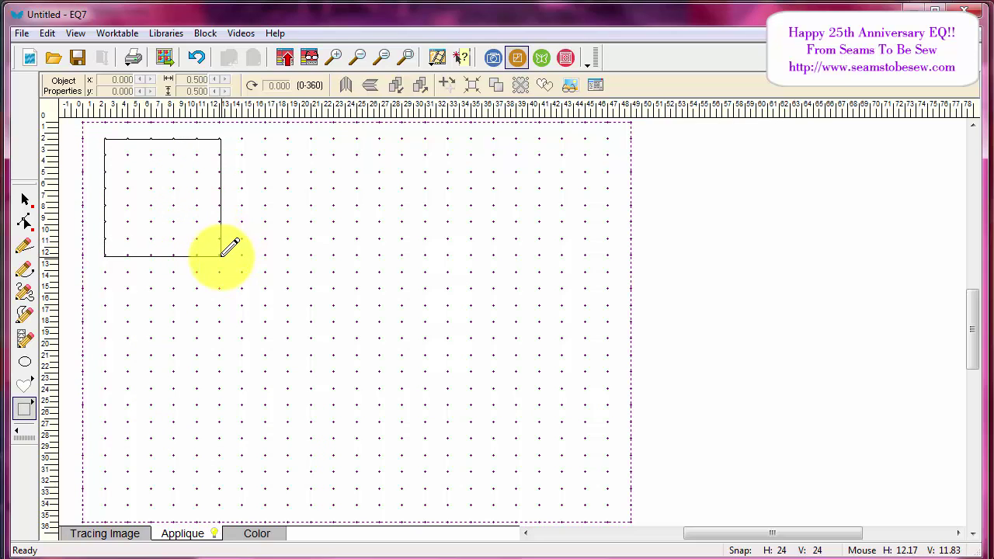
left_click(206, 34)
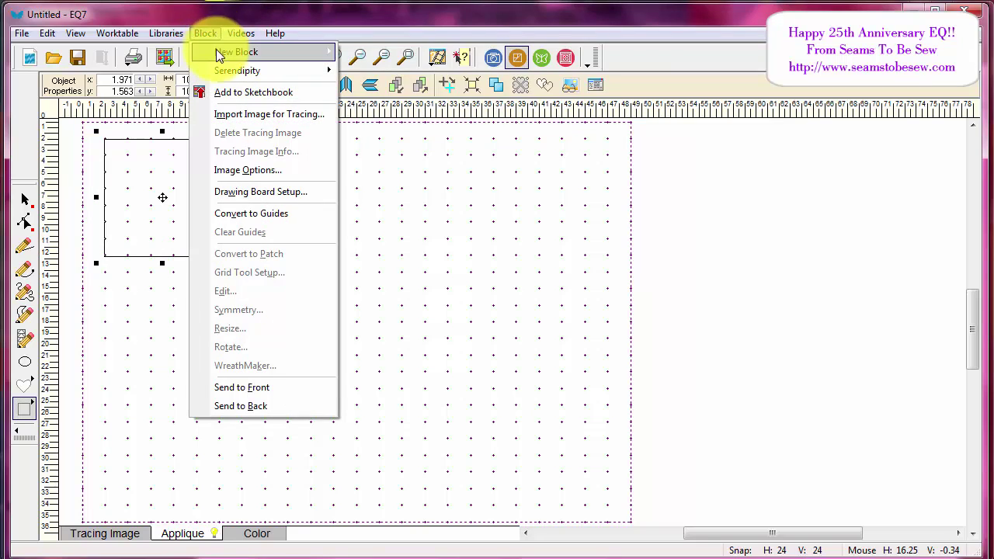
mouse_move(216, 51)
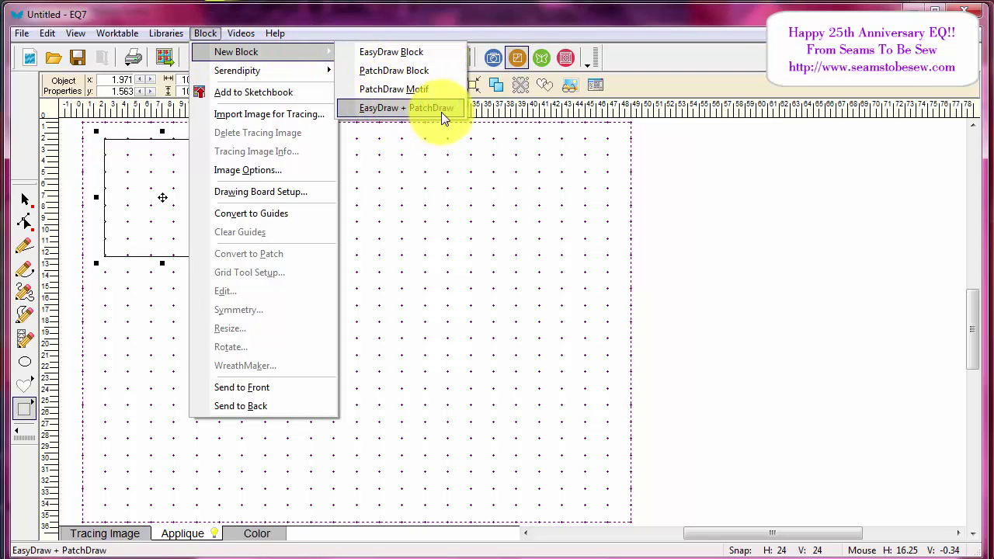
left_click(257, 20)
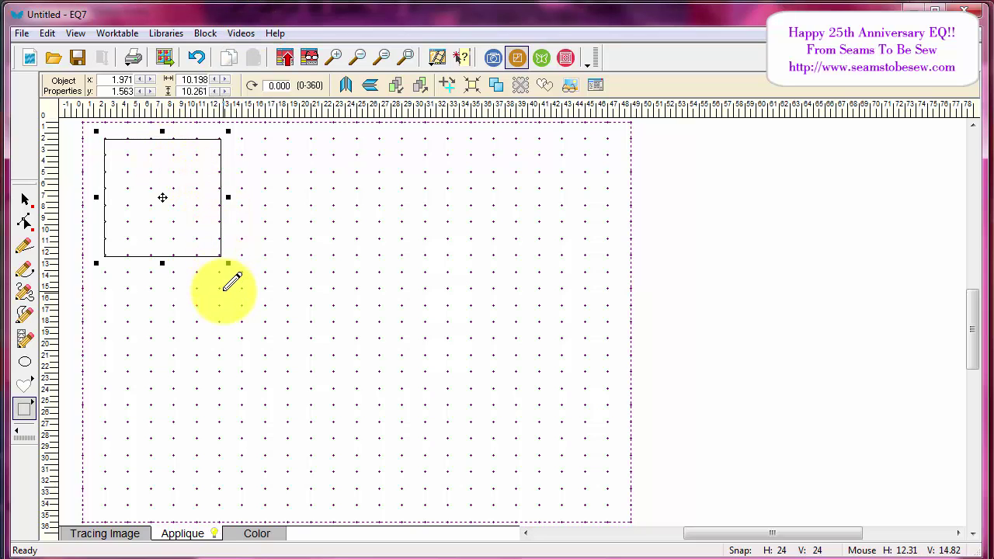
left_click(27, 409)
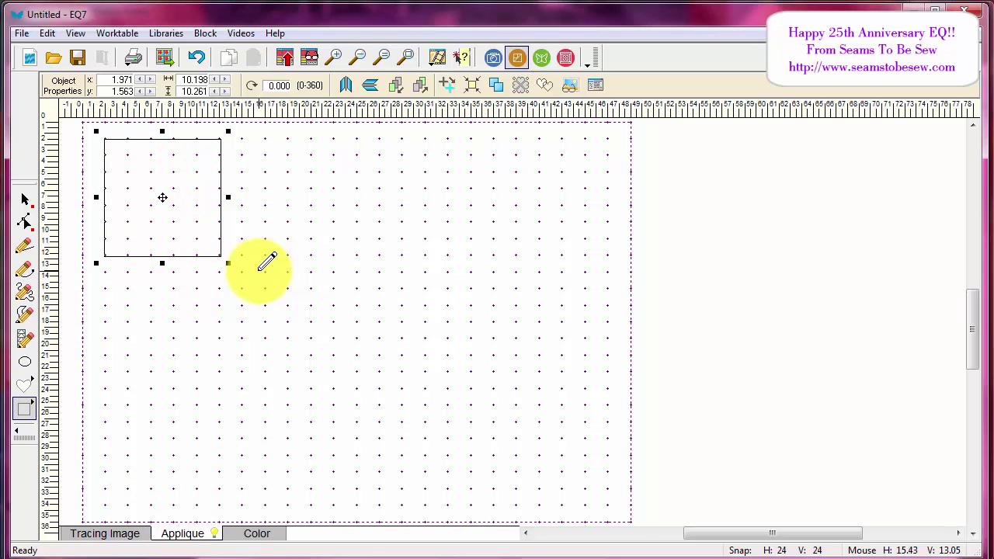
left_click(260, 225)
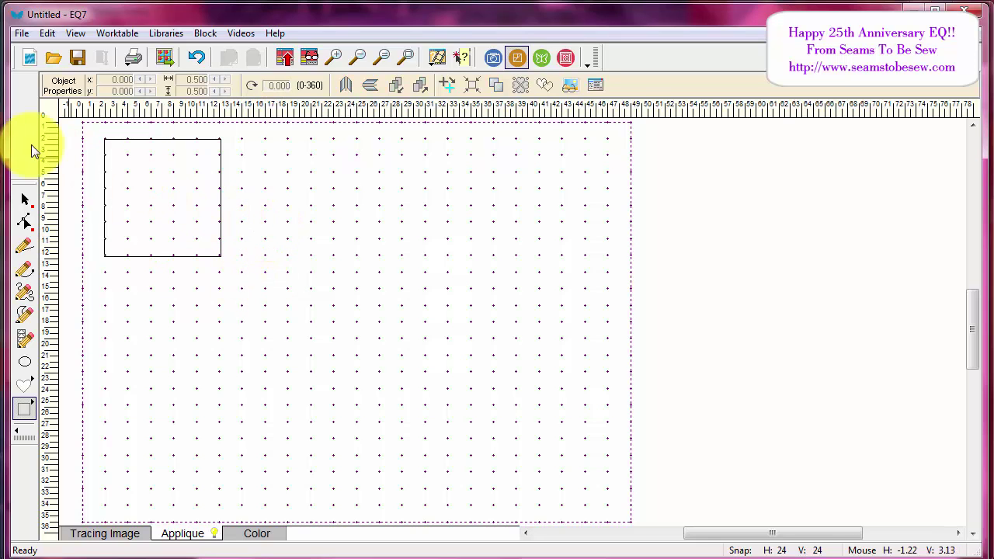
Clone the square four times and arrange the five squares as a row of three above a row of two.
left_click(24, 199)
left_click(193, 255)
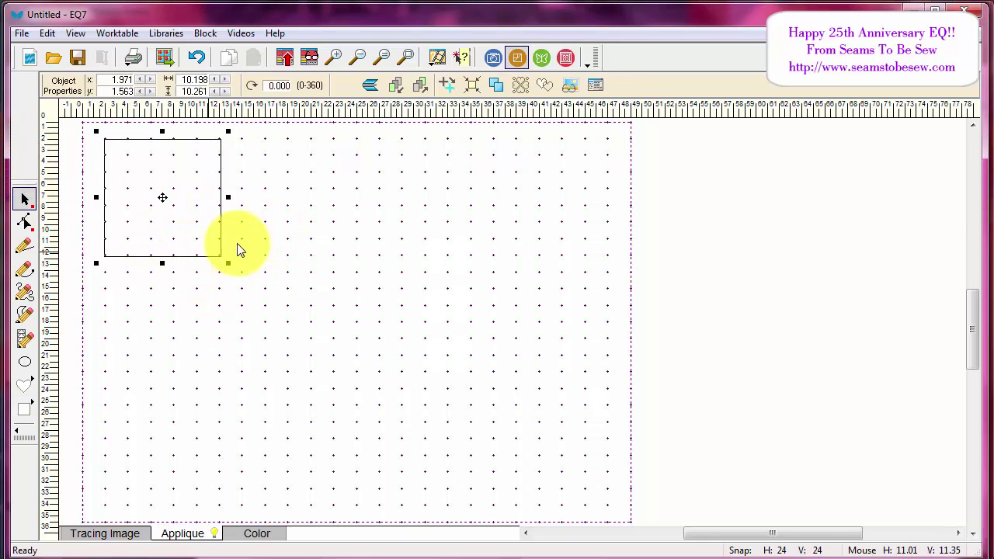
left_click(496, 87)
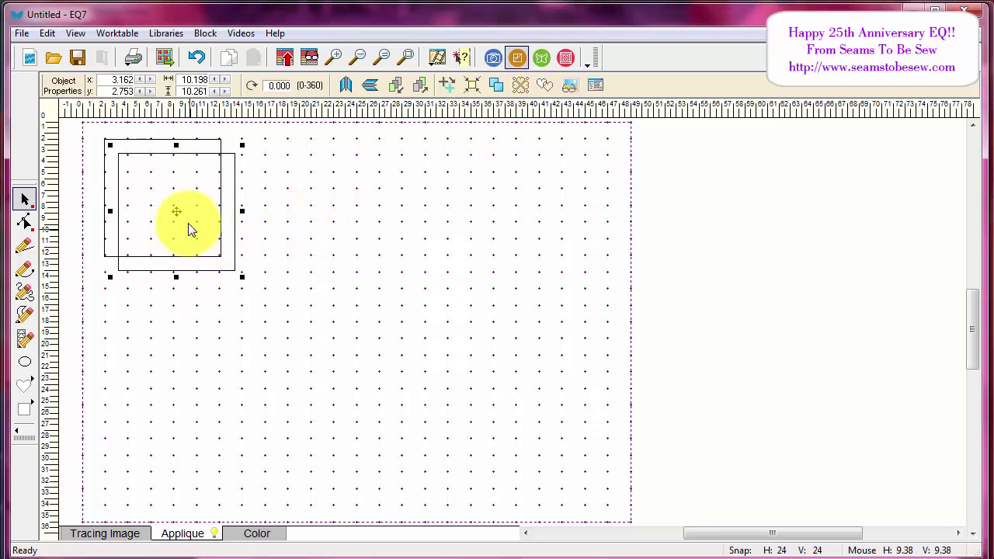
mouse_move(177, 211)
left_mouse_down()
mouse_move(428, 176)
mouse_move(432, 193)
mouse_move(444, 196)
mouse_move(393, 260)
mouse_move(192, 336)
mouse_move(167, 328)
left_mouse_up()
left_click(503, 82)
left_click(500, 86)
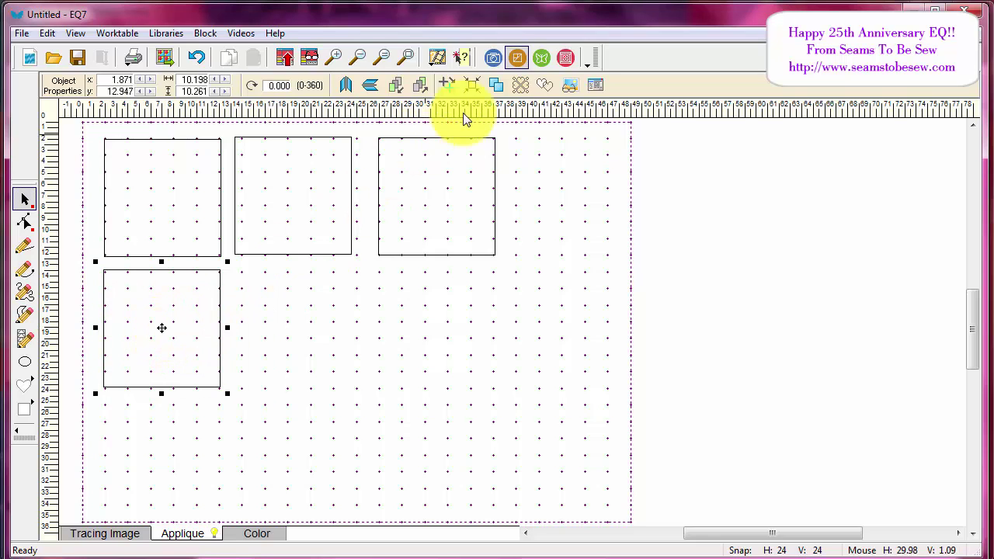
left_click(497, 89)
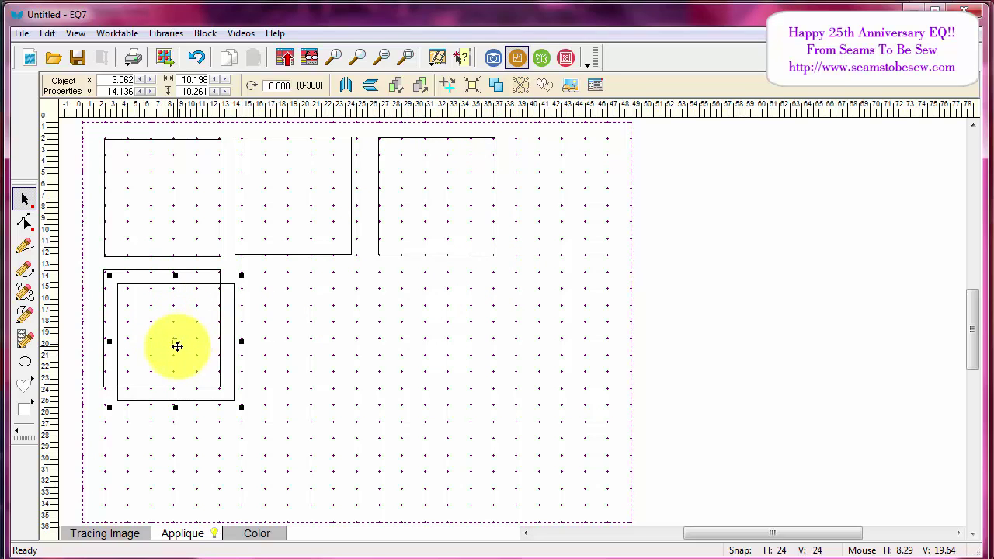
mouse_move(178, 344)
left_mouse_down()
mouse_move(241, 319)
mouse_move(301, 329)
left_mouse_up()
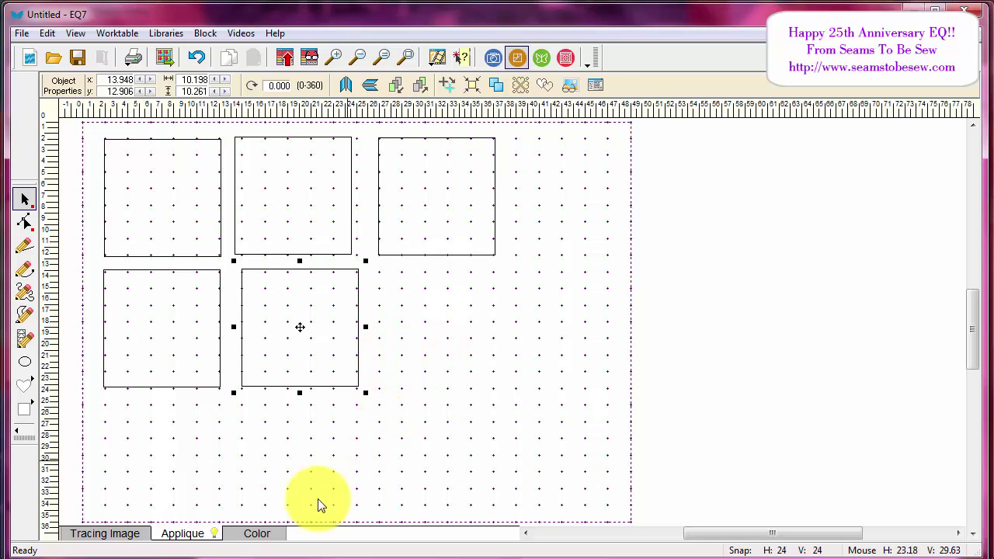
Switch the motif to its Color layer, move the fabric palette clear of the squares and show the Sketchbook fabrics.
left_click(264, 534)
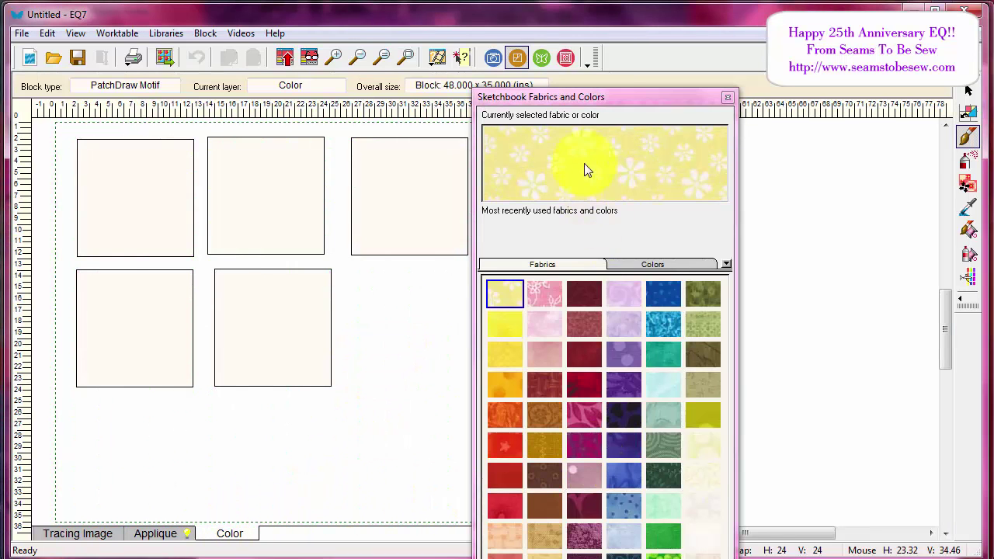
mouse_move(601, 94)
left_mouse_down()
mouse_move(694, 0)
mouse_move(704, 11)
left_mouse_up()
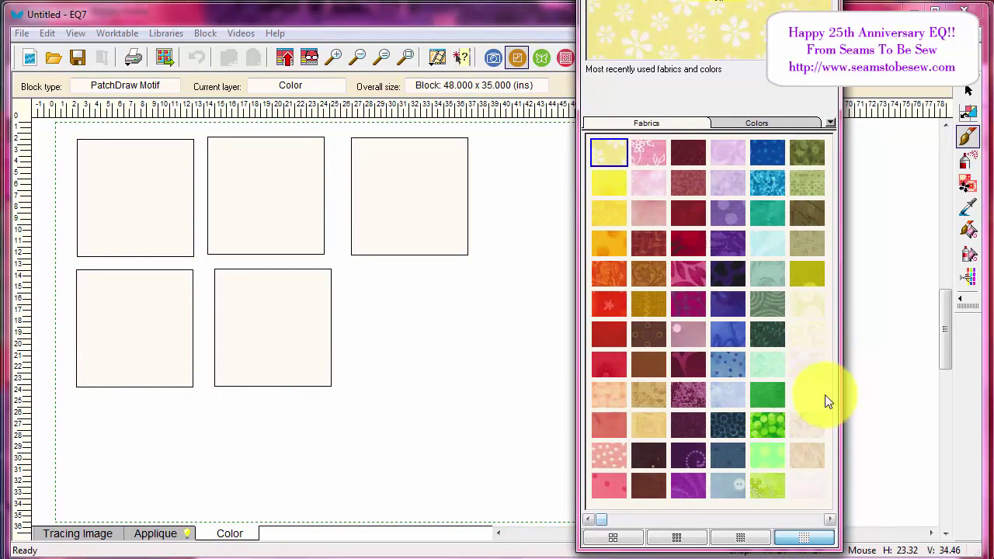
left_click(758, 122)
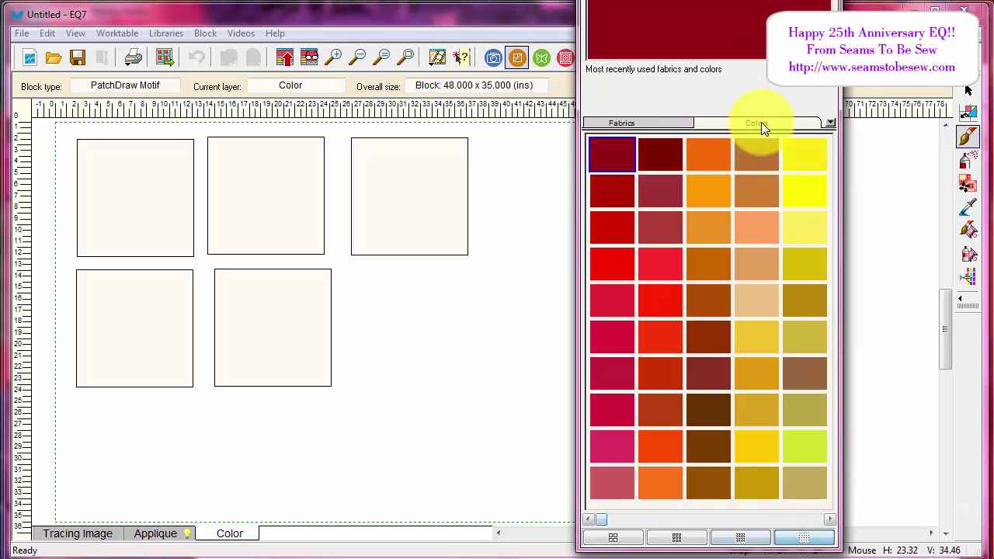
left_click(643, 122)
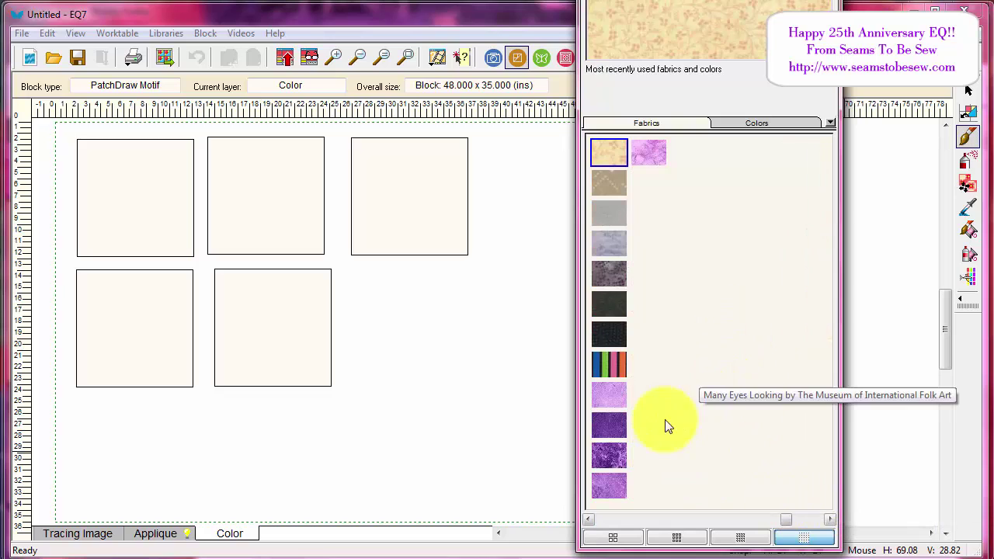
Fill the five squares with the five imported purple amethyst fabrics, using a different fabric for each square.
left_click(609, 394)
left_click(148, 190)
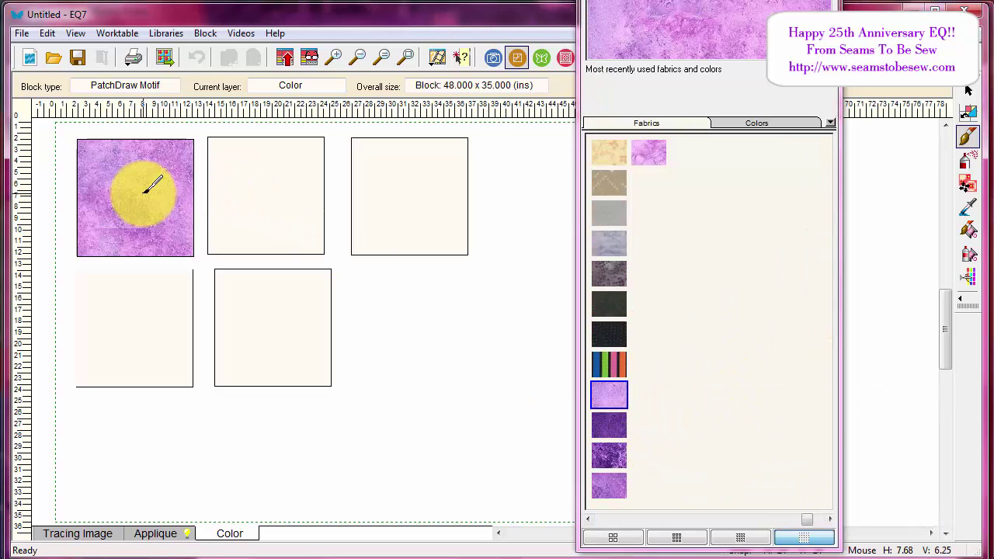
left_click(619, 423)
left_click(251, 188)
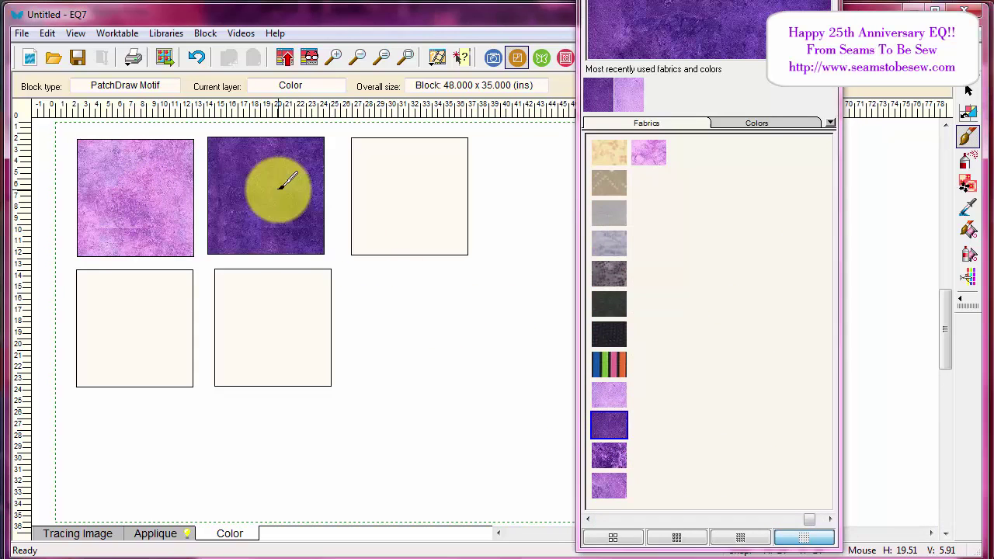
left_click(626, 458)
left_click(412, 196)
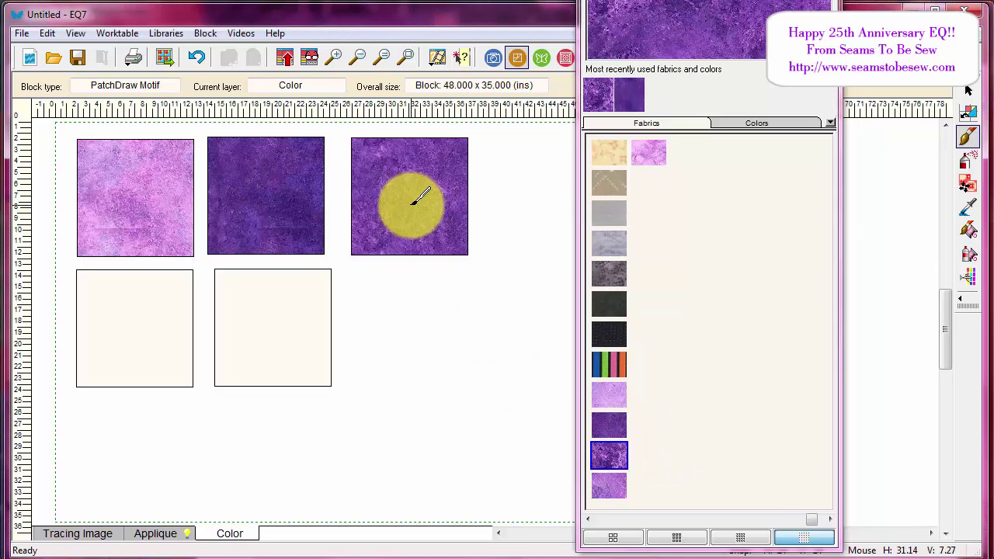
left_click(607, 488)
left_click(163, 311)
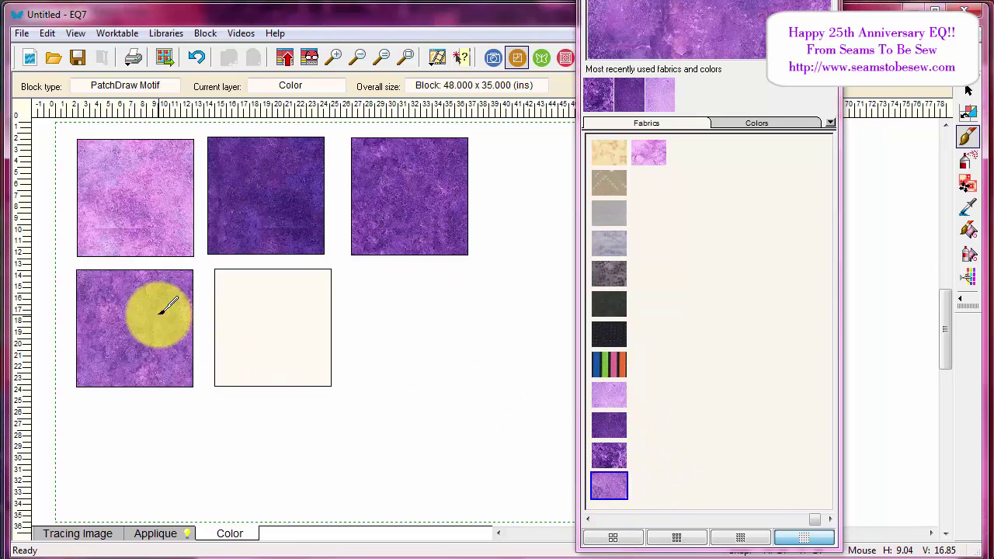
left_click(649, 153)
left_click(272, 311)
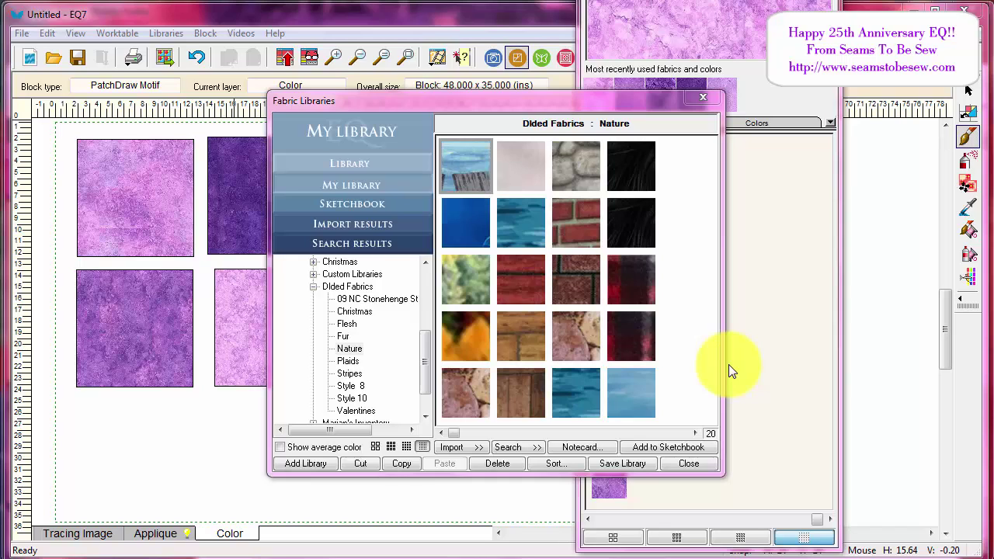
Add the autumn foliage and green tree fabrics from the DIded Fabrics Nature style to the Sketchbook and close the Fabric Libraries.
left_click(458, 284)
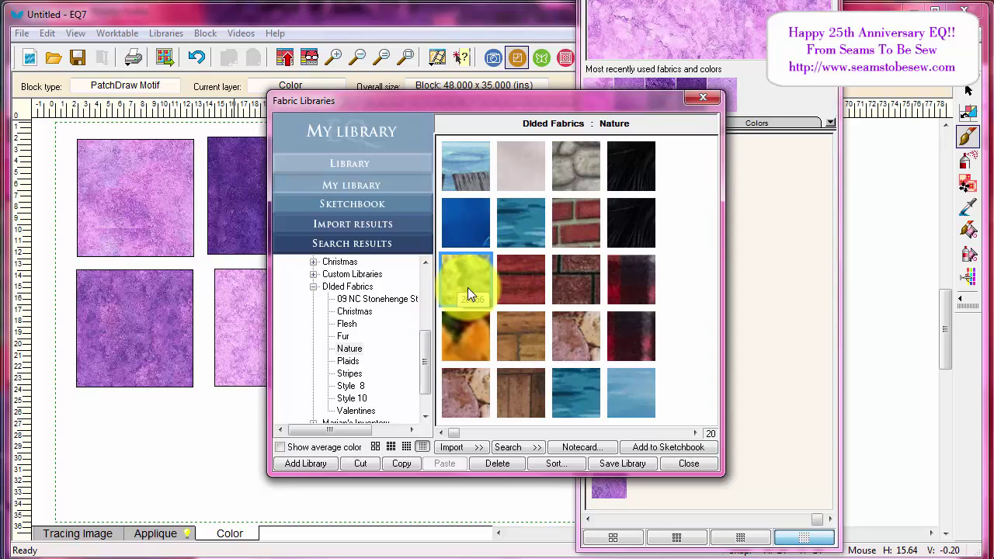
left_click(478, 274)
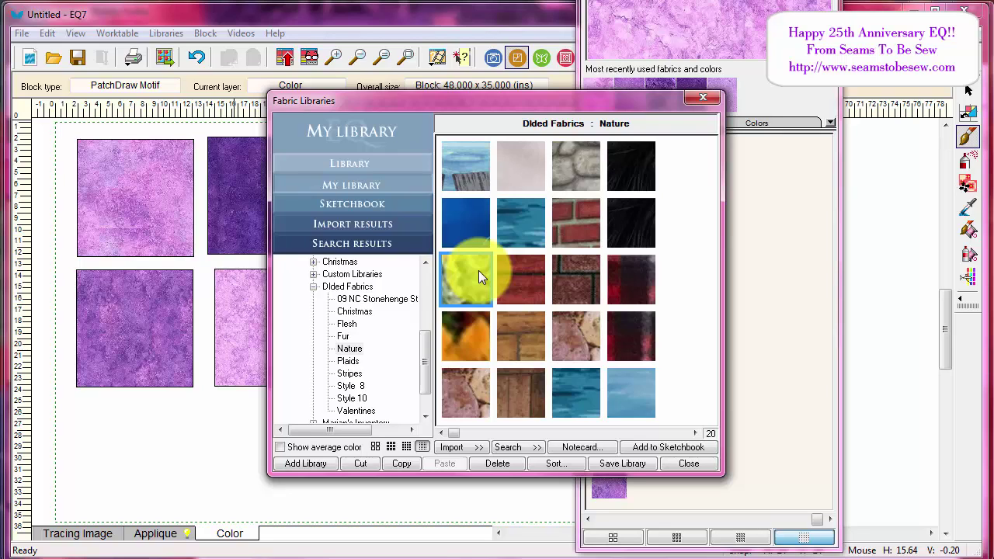
left_click(465, 328)
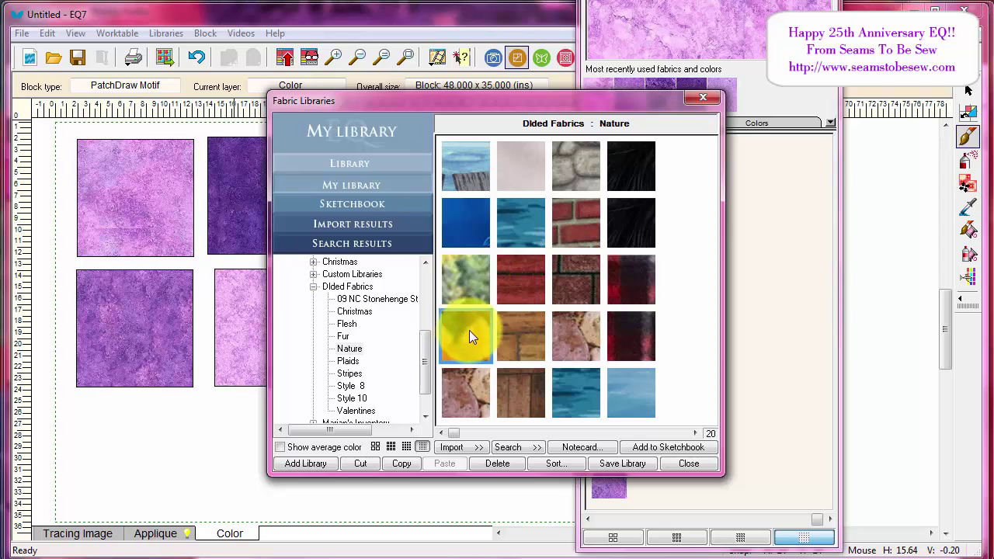
left_click(668, 447)
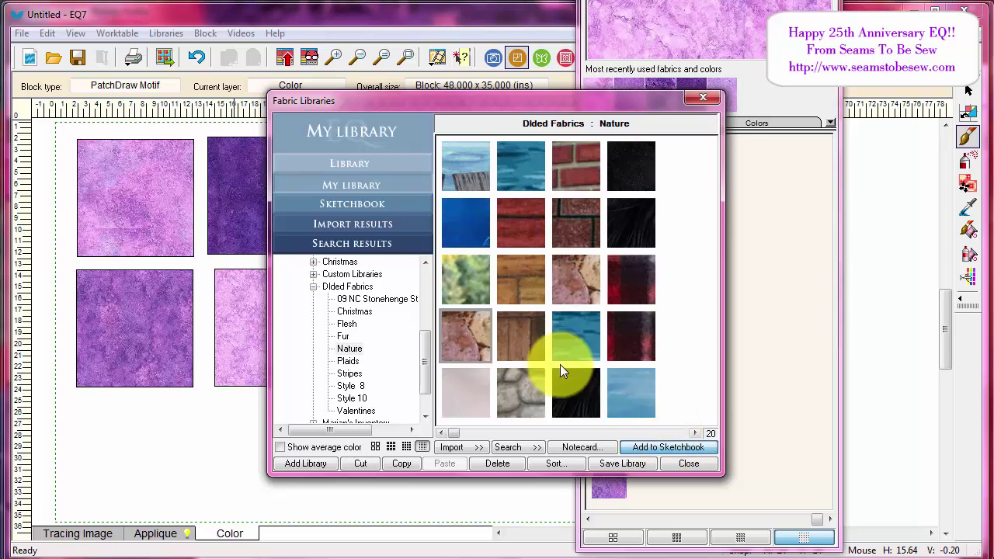
left_click(462, 278)
left_click(667, 447)
left_click(688, 463)
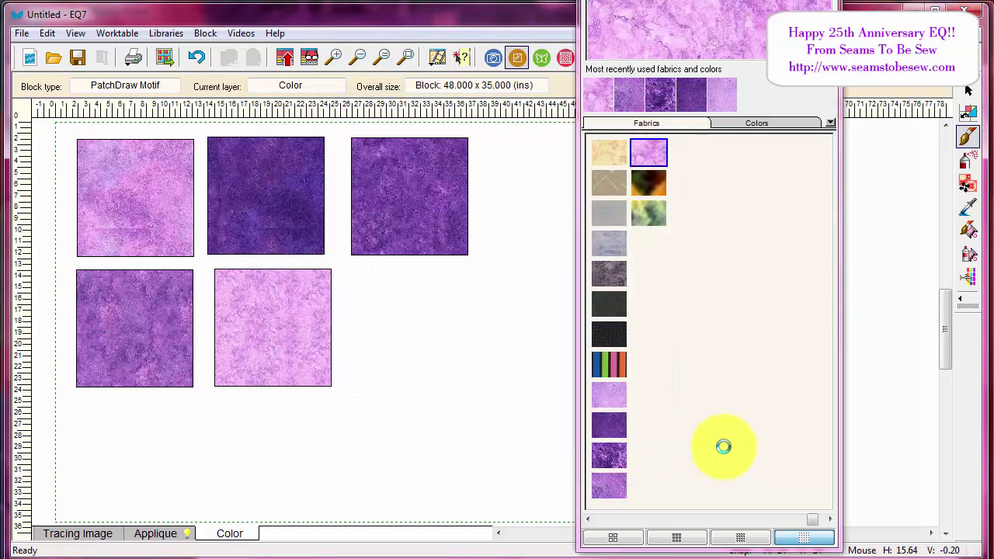
Recolor the first upper-row square with the autumn foliage fabric and the second with the green tree fabric.
left_click(645, 182)
left_click(124, 190)
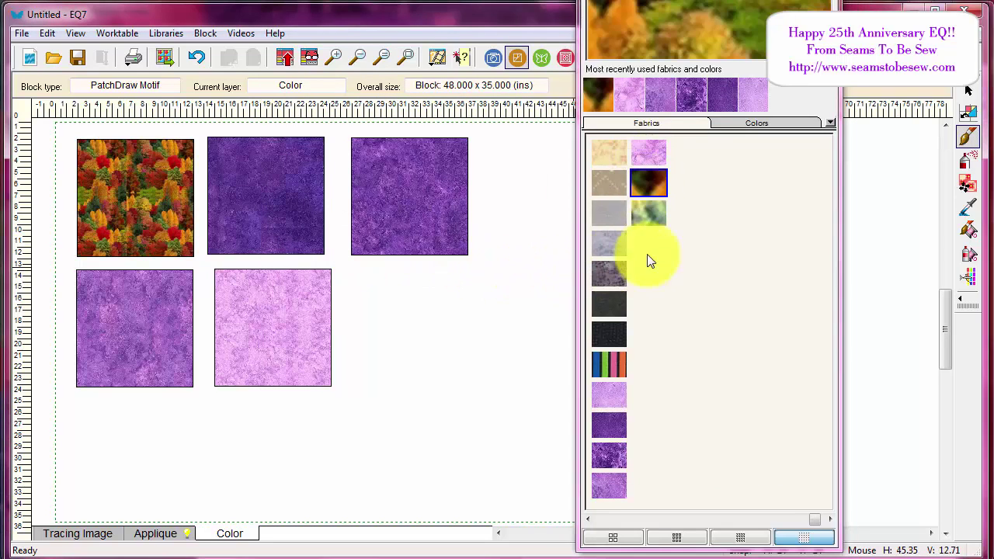
left_click(655, 217)
left_click(262, 195)
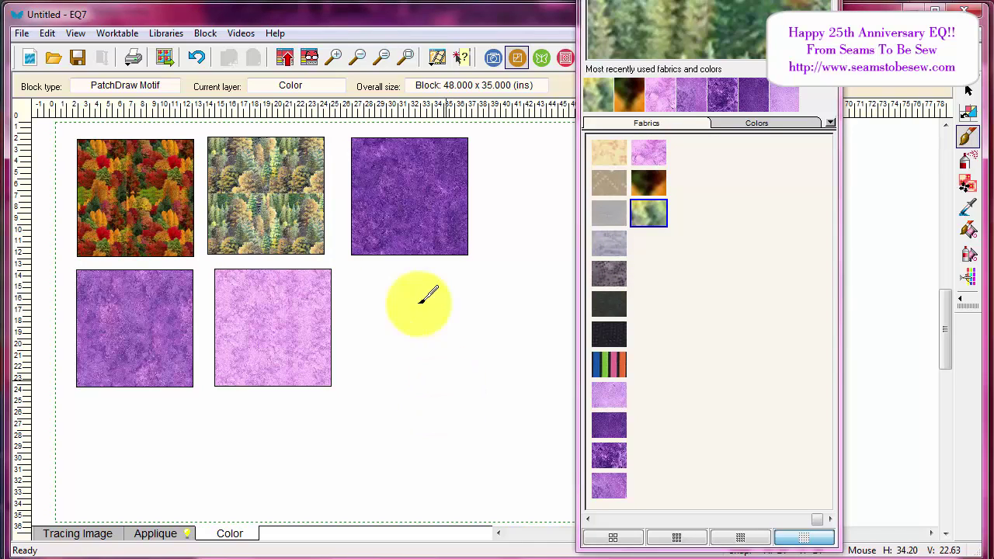
left_click(260, 156)
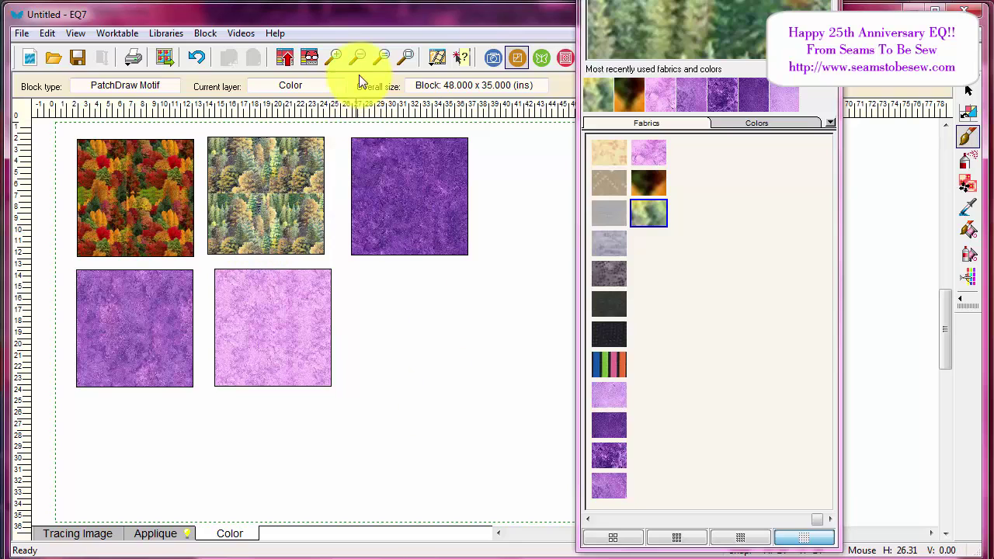
Enlarge the colored squares and move the fabric palette aside to compare how the tree and amethyst fabrics repeat.
left_click(334, 57)
left_click_drag(82, 131, 378, 290)
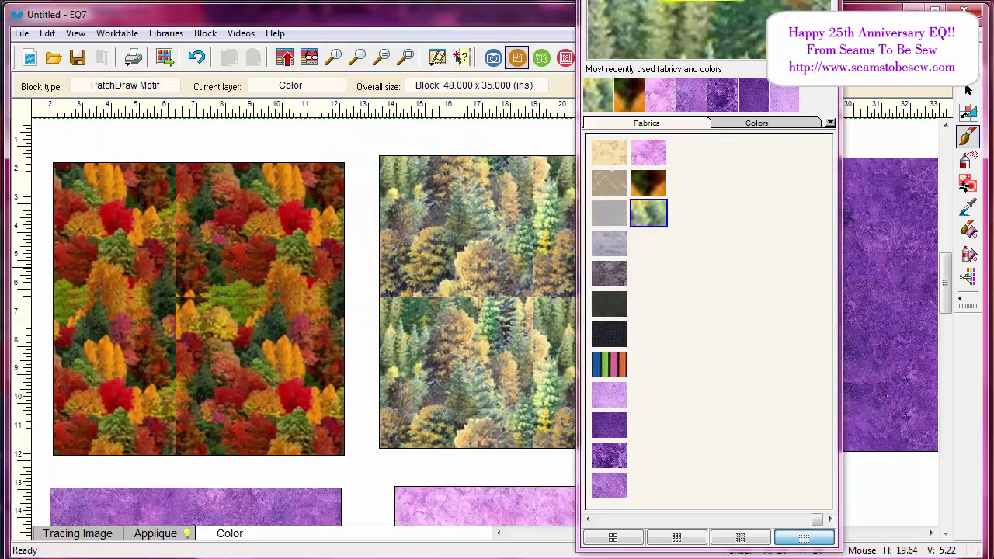
left_click_drag(671, 2, 862, 3)
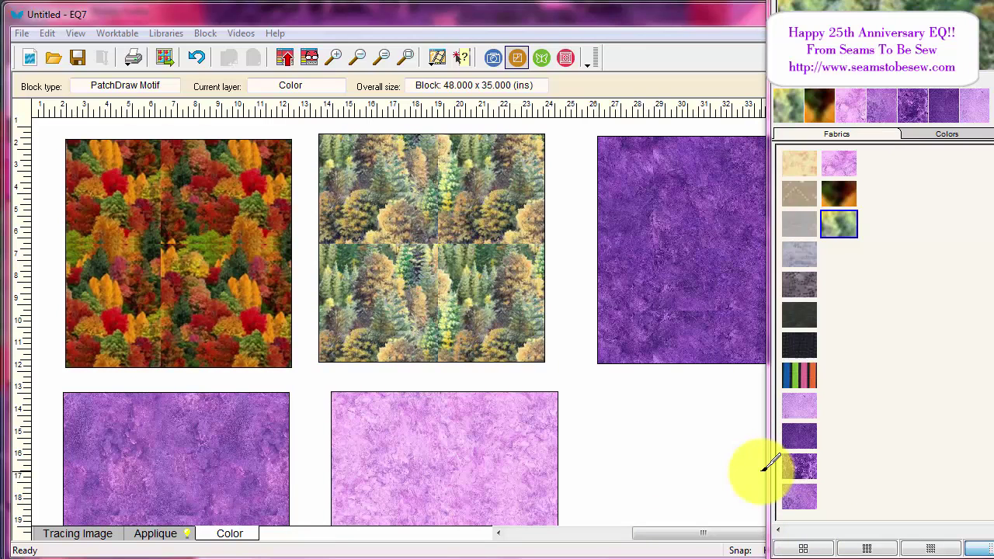
Open the DIded Fabrics Nature style in the Fabric Libraries and compare the green tree fabric with its repeat on the second upper-row square.
left_click(308, 58)
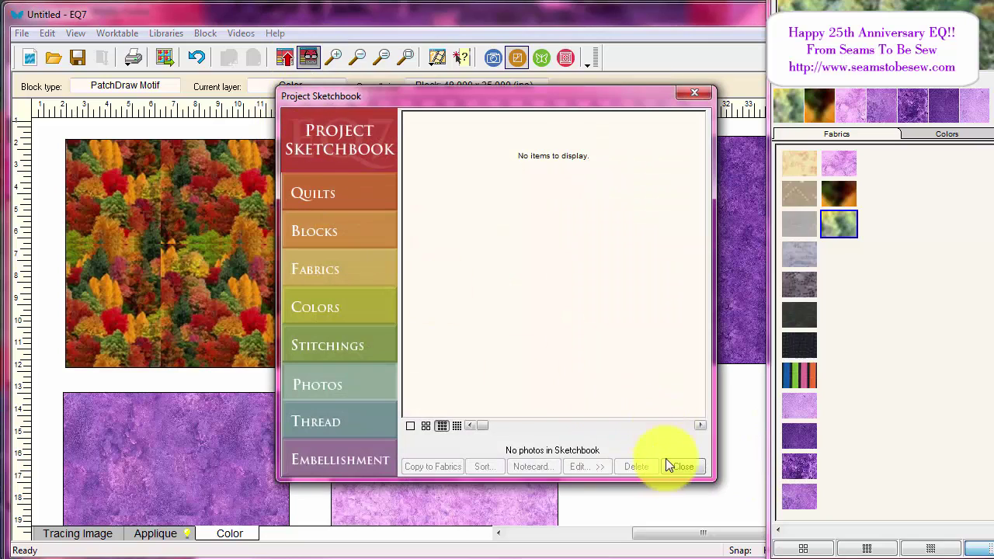
left_click(682, 467)
left_click(159, 34)
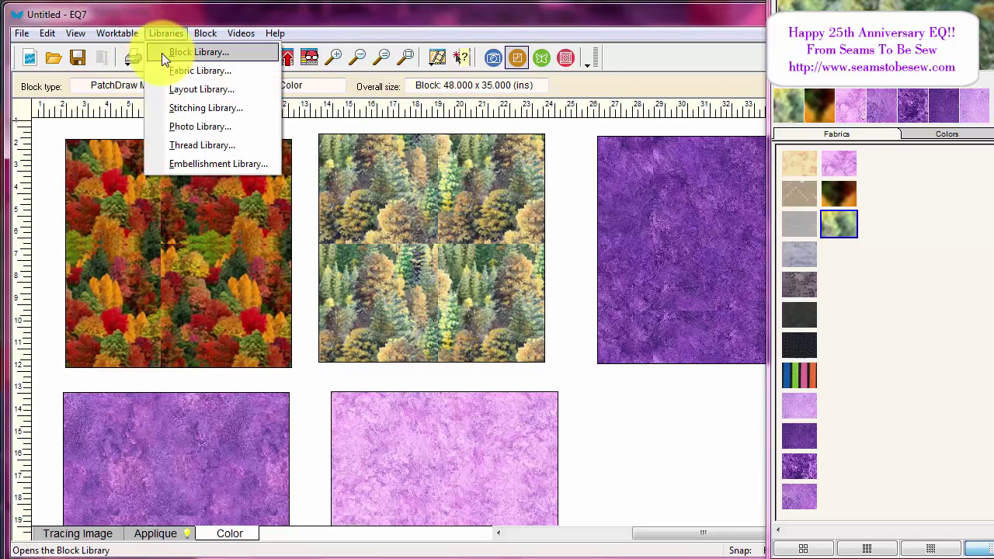
left_click(168, 70)
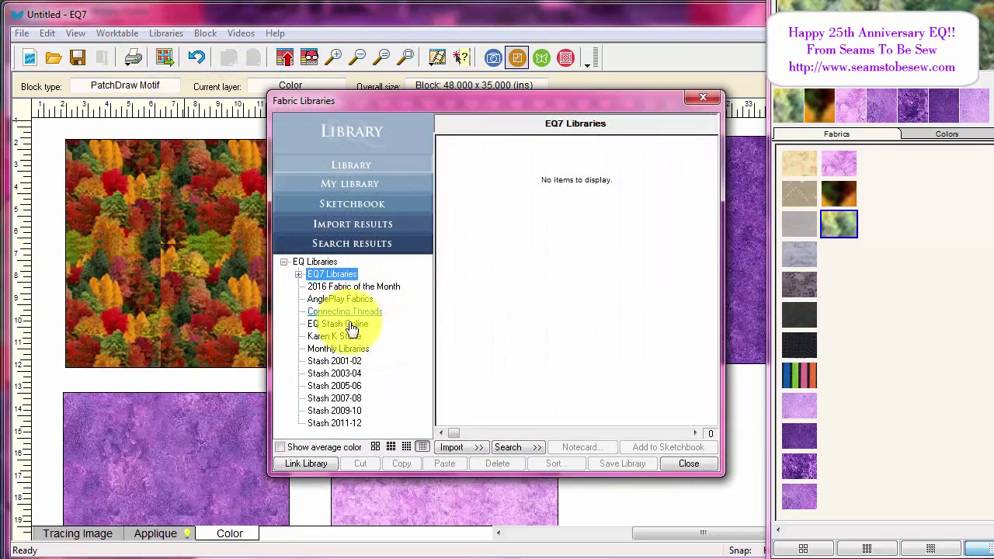
left_click(325, 182)
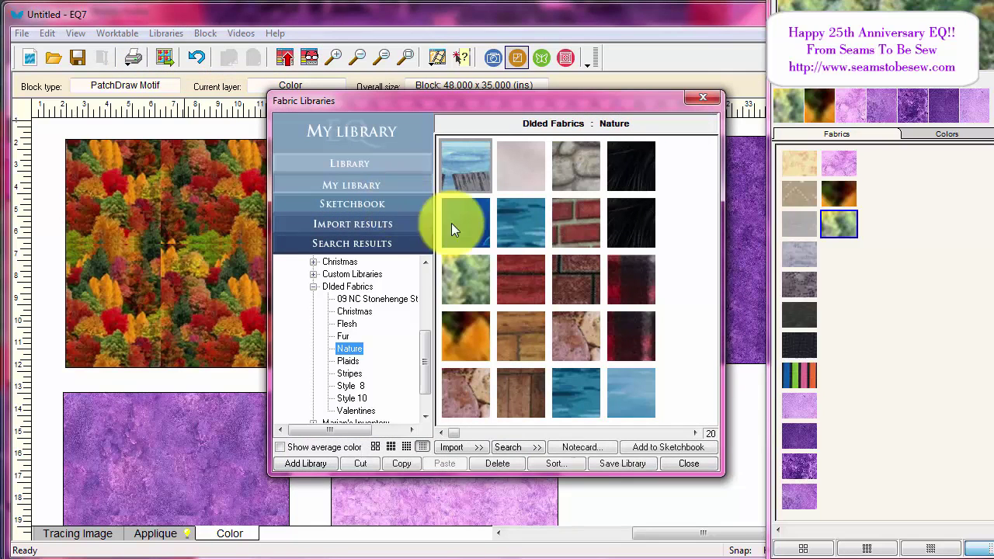
left_click(474, 276)
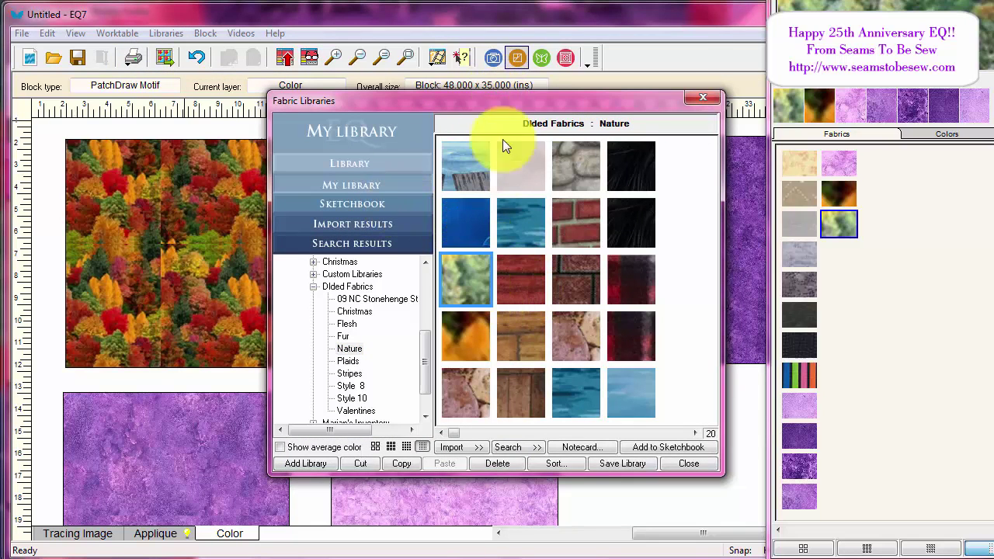
left_click_drag(475, 100, 118, 149)
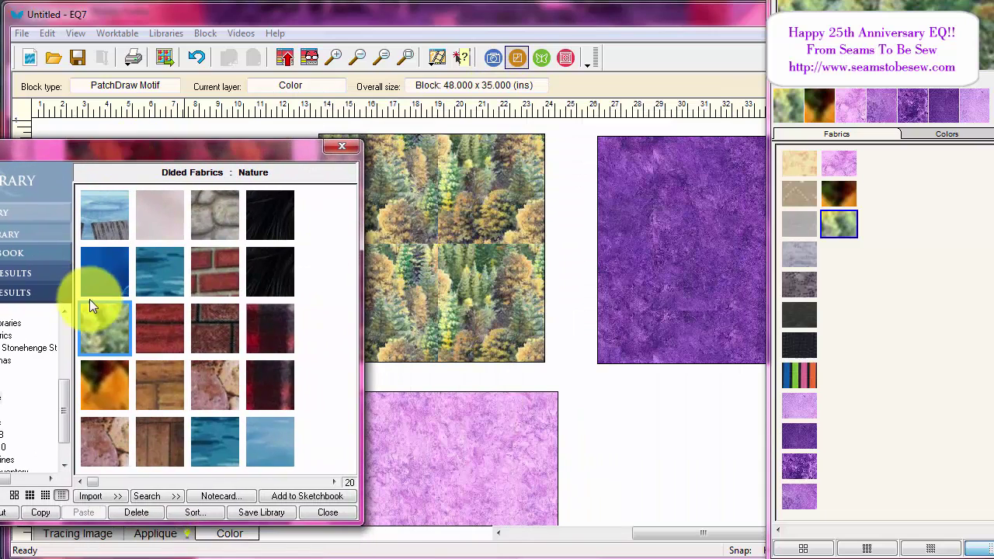
mouse_move(452, 254)
left_mouse_down()
mouse_move(440, 245)
mouse_move(455, 258)
left_mouse_up()
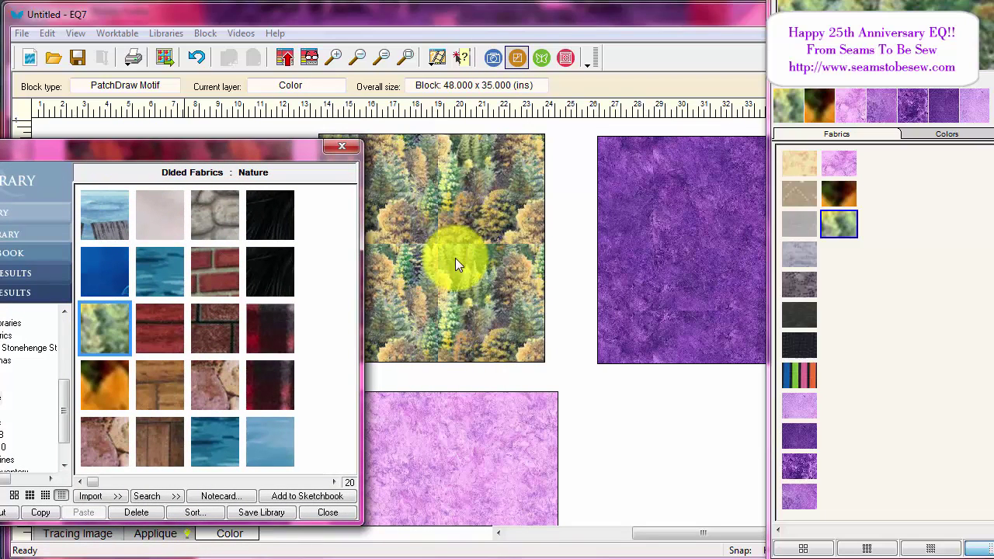
left_click_drag(243, 140, 762, 112)
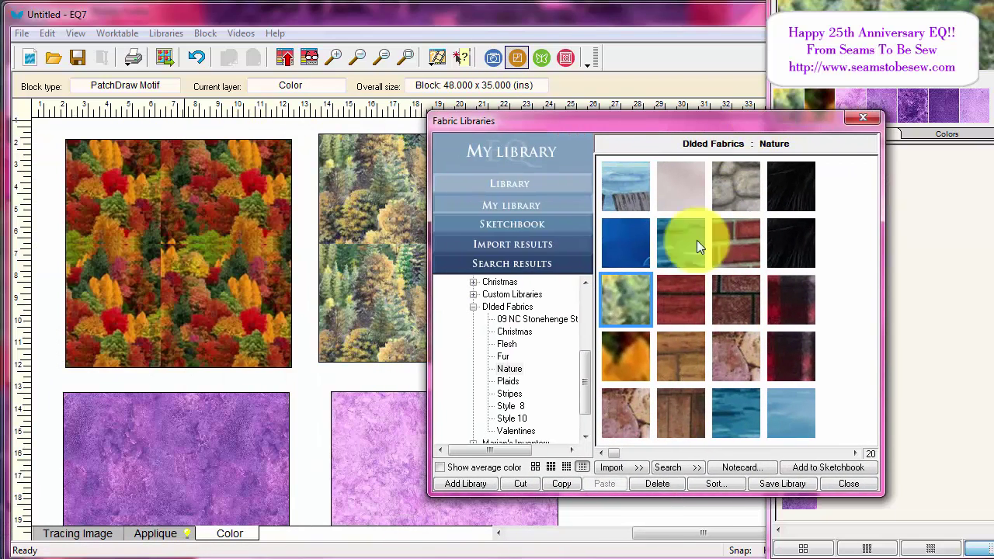
Compare the autumn foliage library fabric with its tiled square, close the Fabric Libraries, and review how all five squares repeat.
left_click(625, 355)
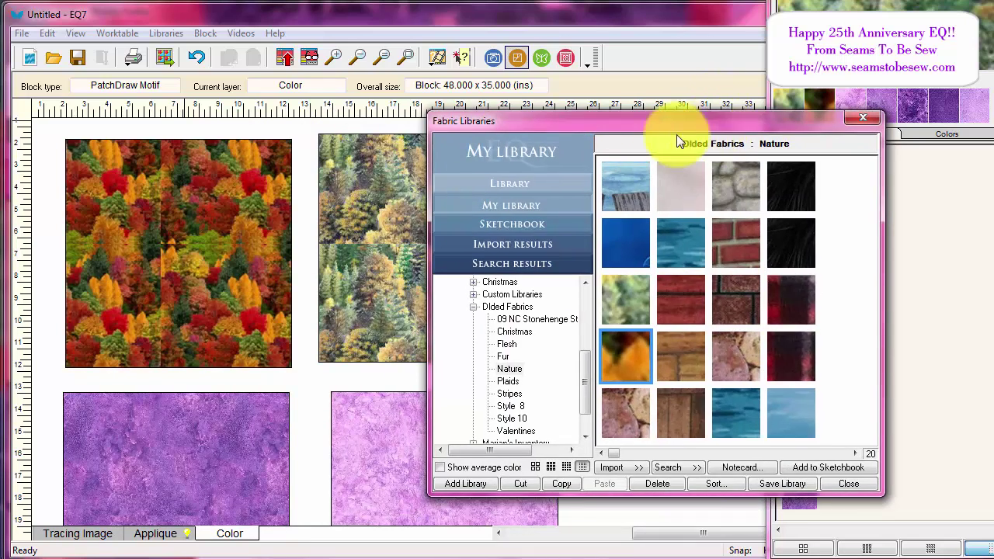
left_click_drag(676, 134, 311, 360)
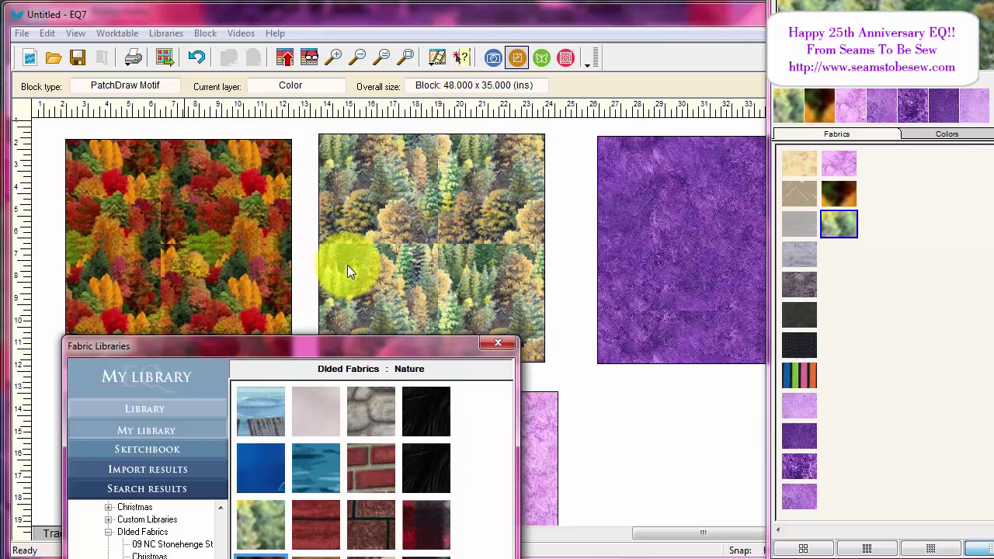
left_click_drag(360, 349, 909, 94)
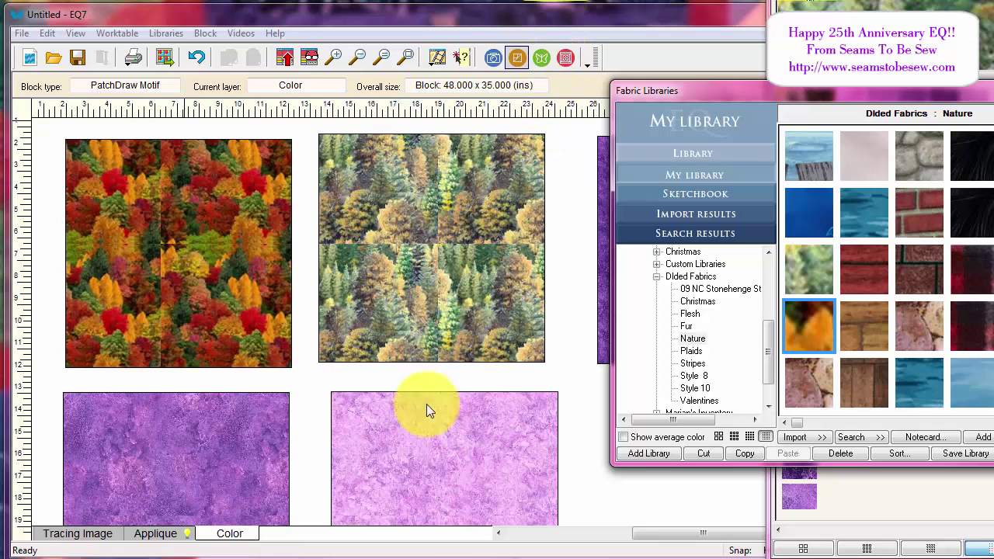
left_click(981, 437)
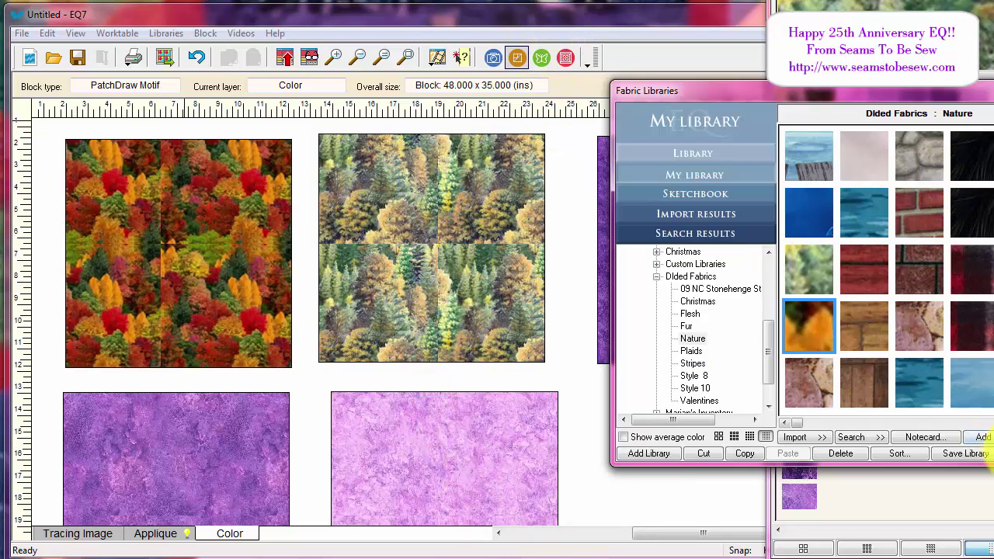
left_click(990, 454)
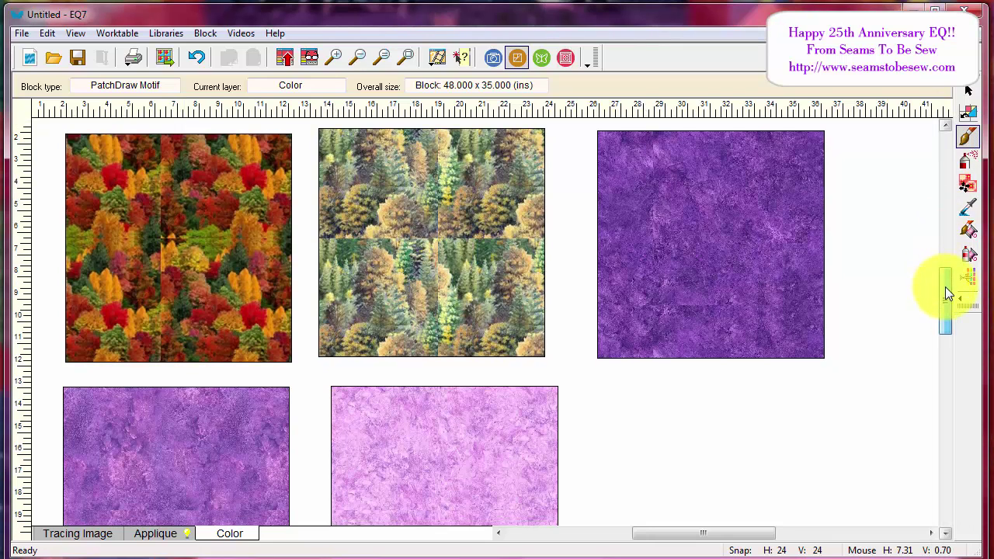
left_click_drag(945, 286, 946, 309)
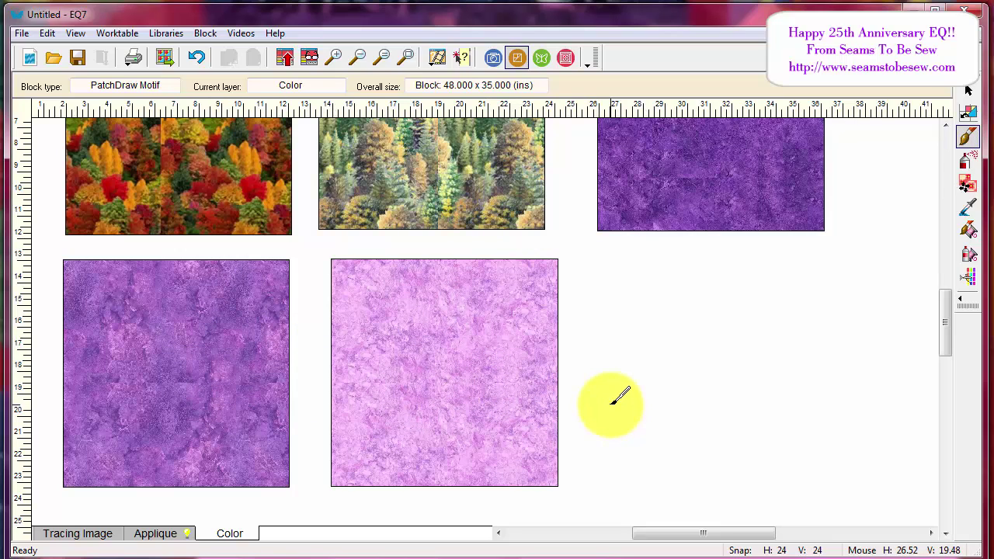
scroll(946, 309, "up", 5)
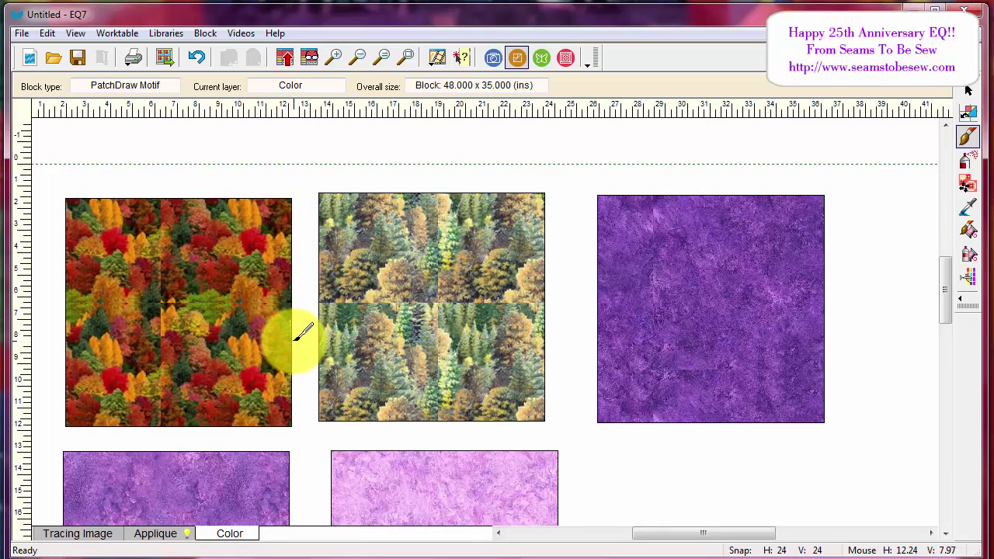
Switch to the file manager and view All Around the Town Winter Holiday 2panels 5.59.JPG from the Watch Out Fors folder.
left_click(956, 558)
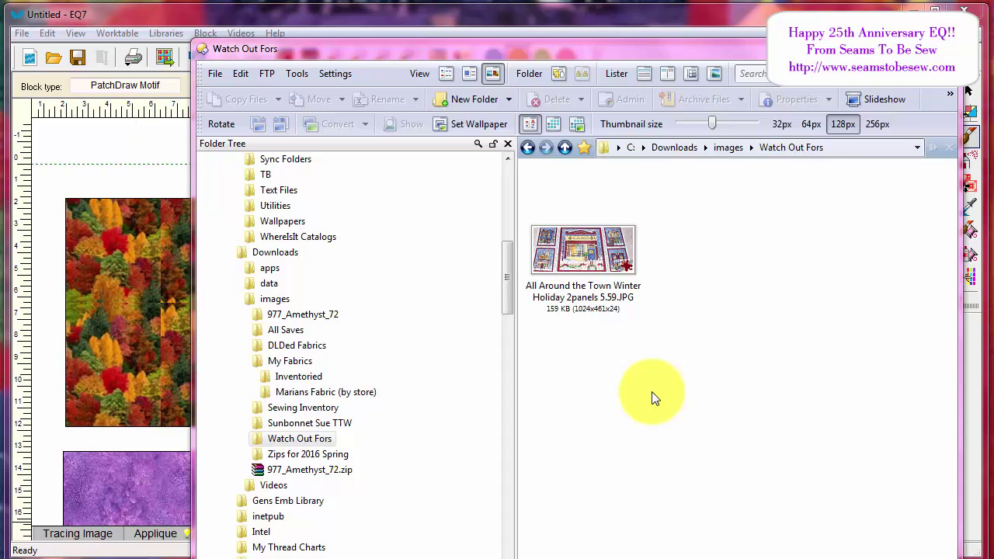
left_click(597, 246)
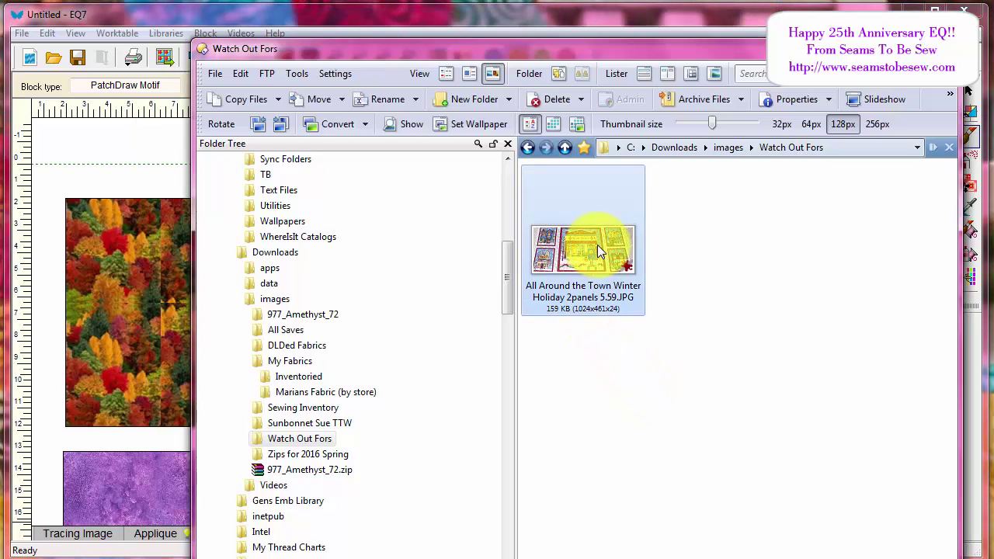
double_click(597, 245)
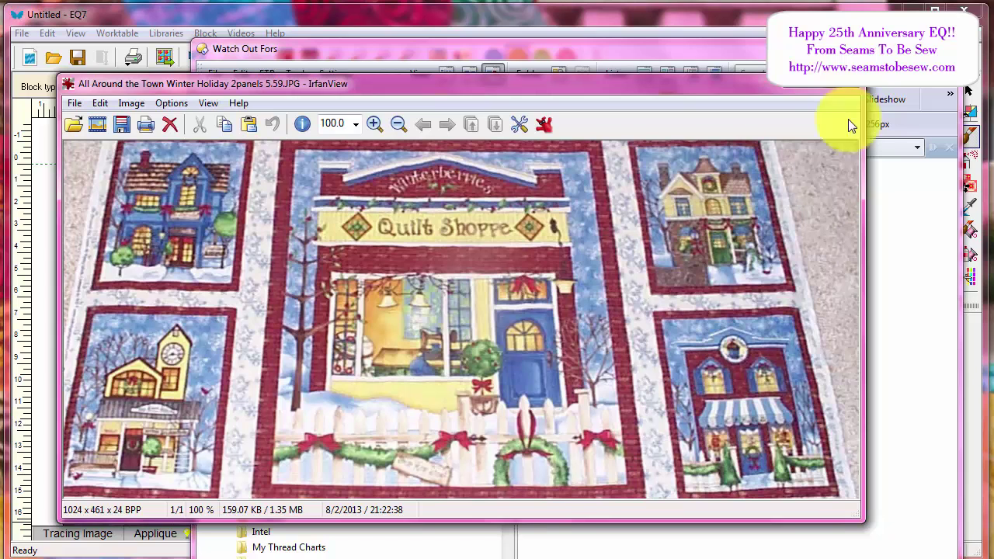
key("Escape")
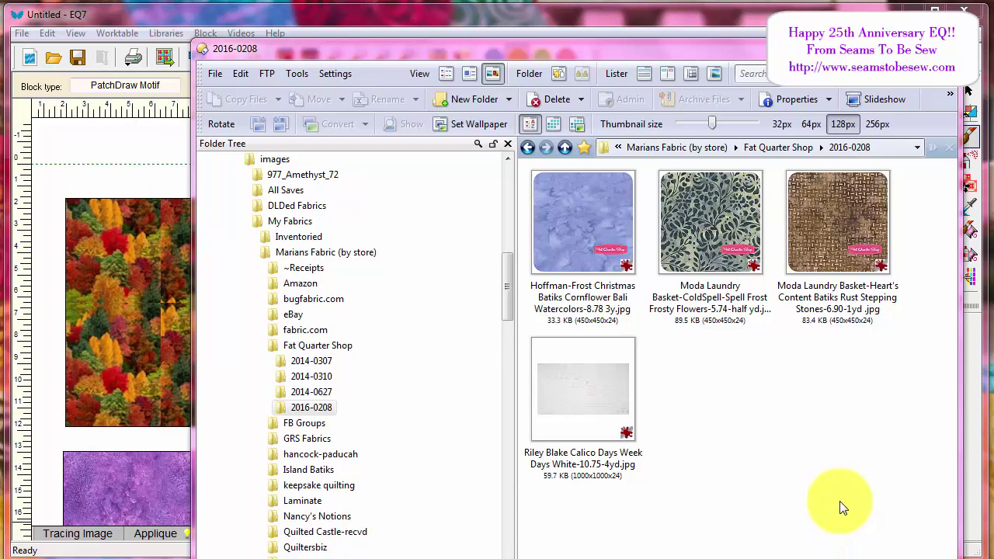
View the Hoffman-Frost Christmas Batiks Cornflower image in the 2016-0208 folder to examine the shop logo, and return to the file manager.
left_click(629, 263)
double_click(616, 259)
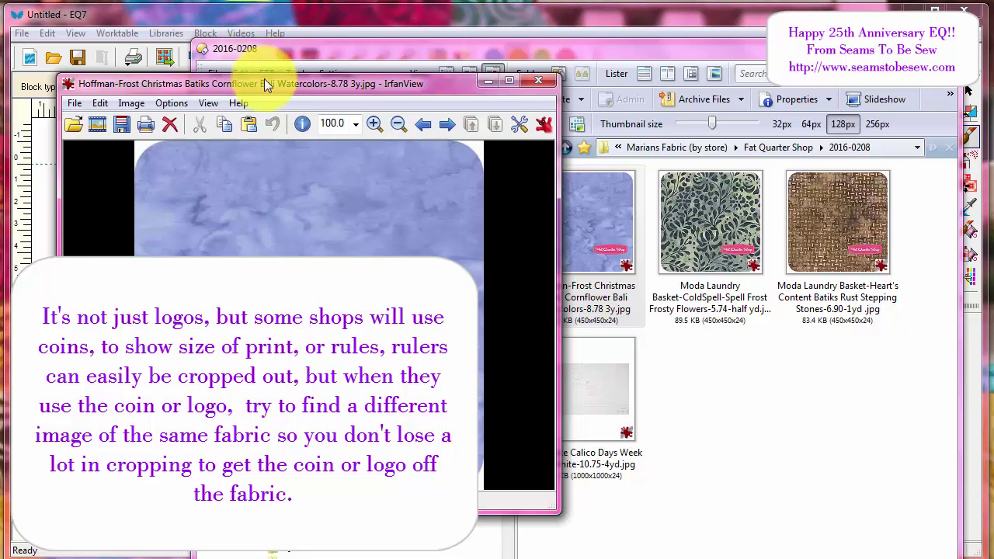
left_click_drag(273, 91, 689, 33)
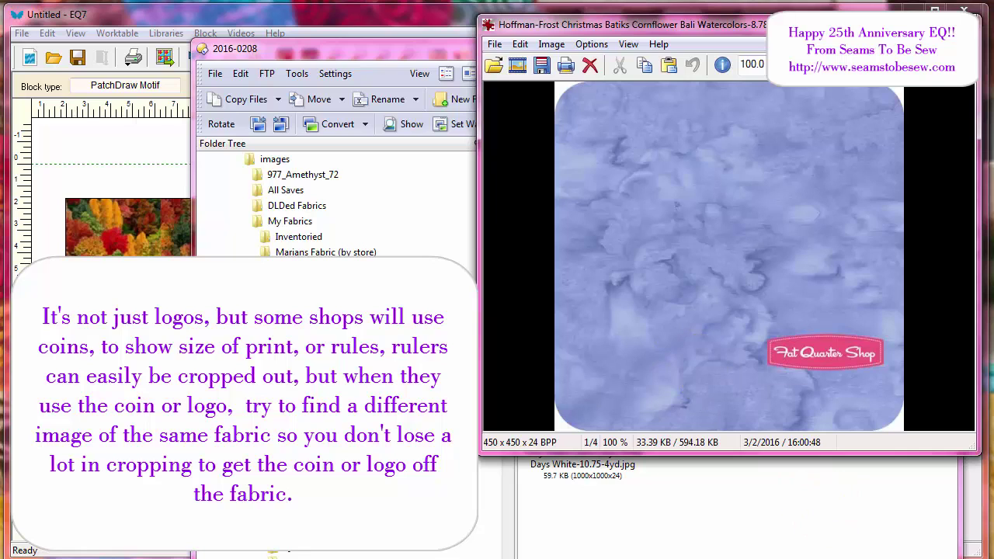
left_click(595, 503)
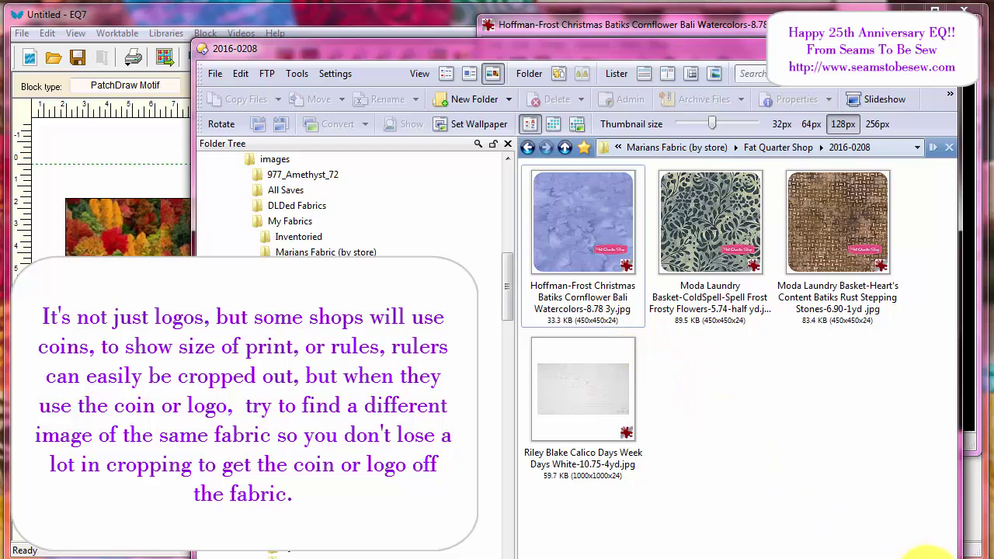
Copy "Hoffman-Frost Christmas Batiks Cornflower Bali Watercolors" from the blue batik image's file name without renaming the file.
left_click(599, 308)
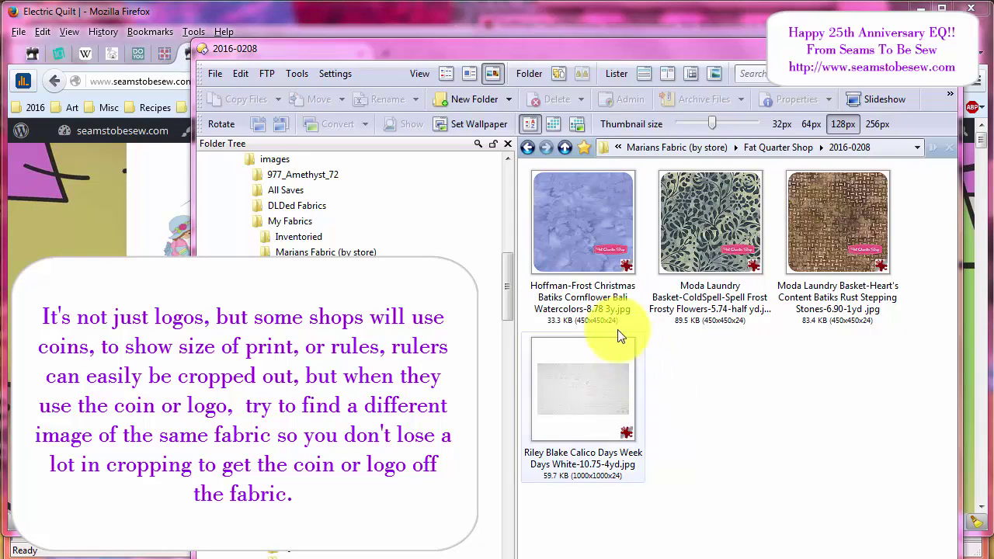
left_click(600, 303)
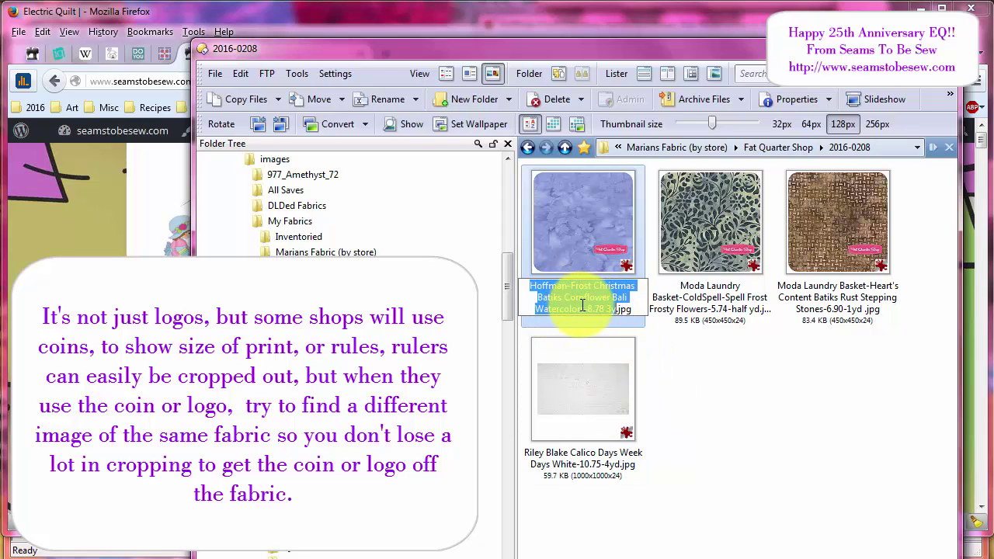
left_click_drag(583, 309, 512, 286)
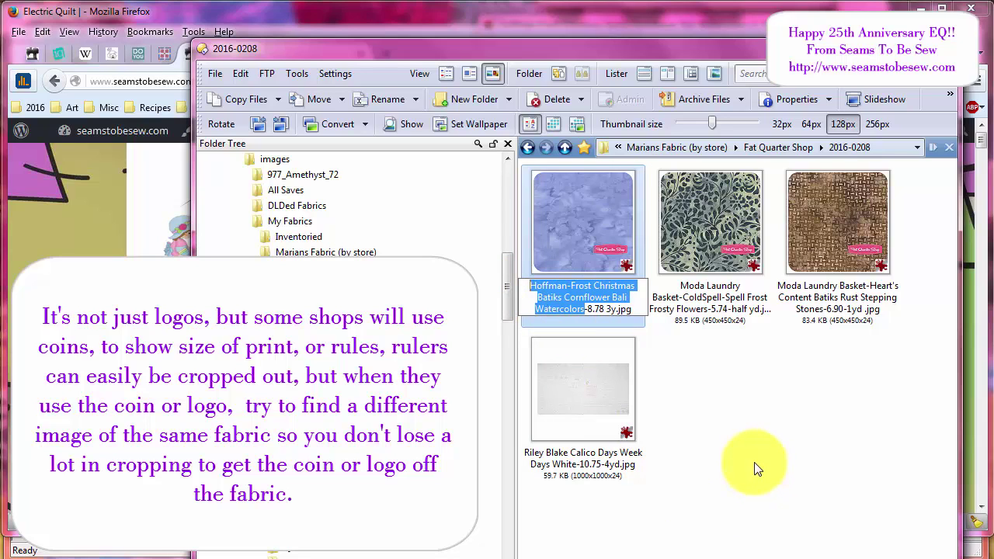
left_click(730, 444)
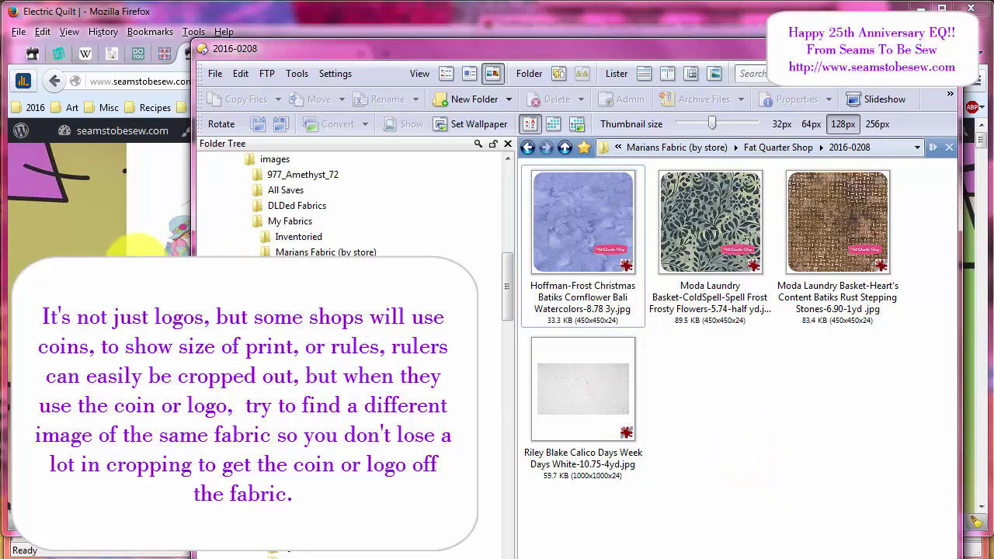
Switch to Firefox and search the web in a new tab for "Hoffman-Frost Christmas Batiks Cornflower Bali Watercolors".
left_click(70, 249)
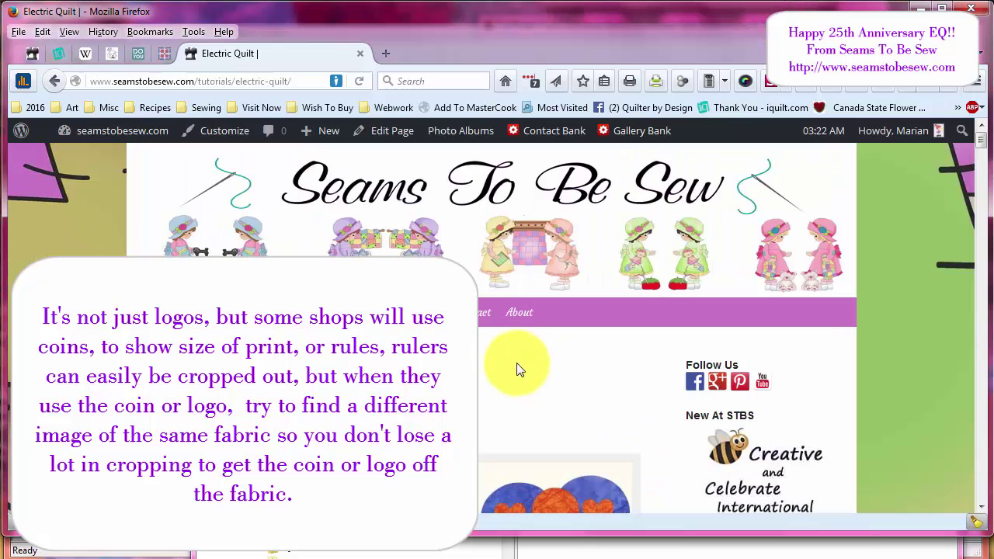
left_click(383, 54)
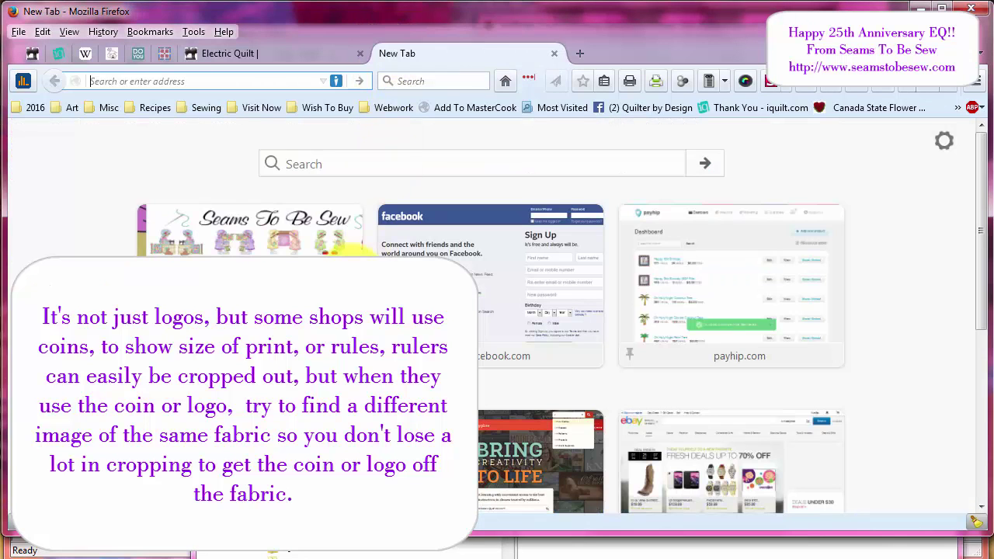
left_click(310, 166)
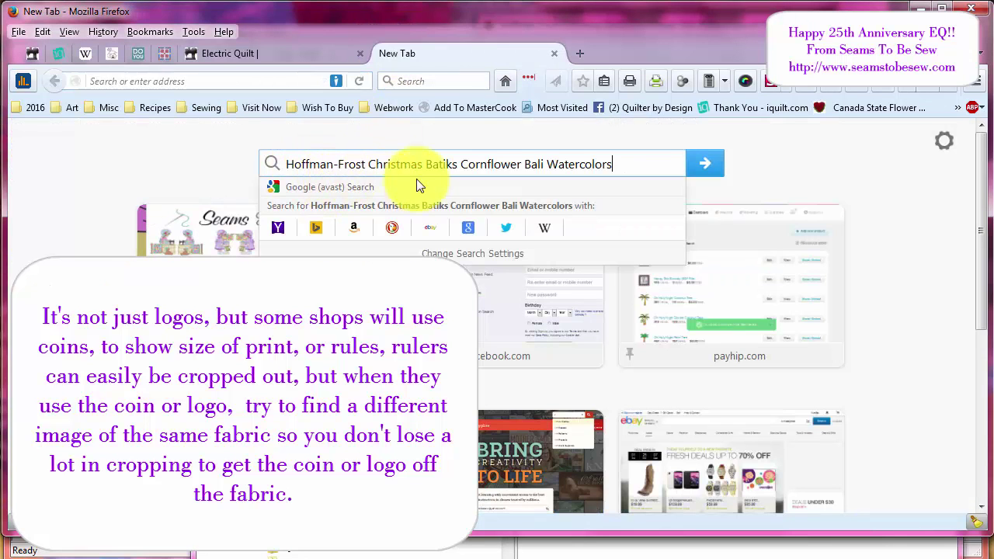
left_click(705, 164)
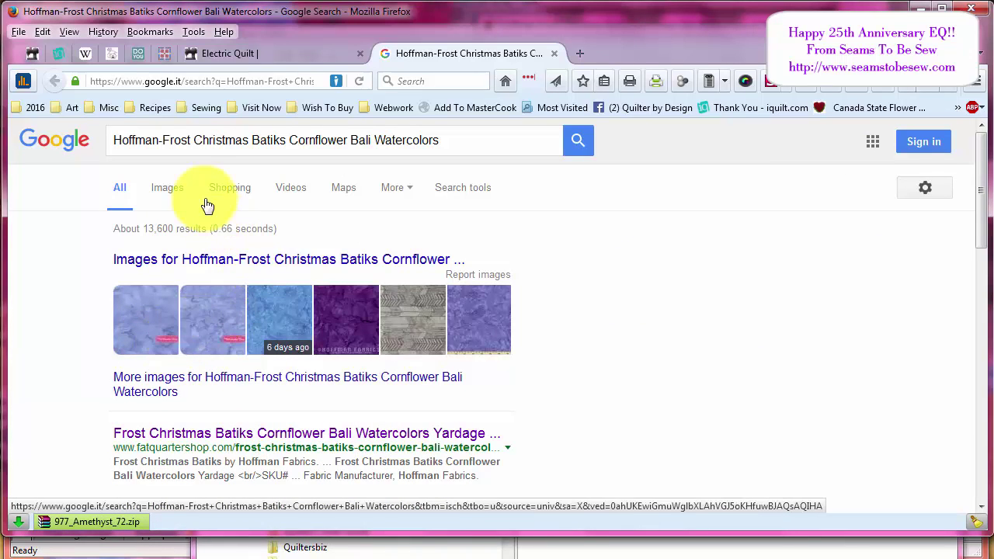
Replace the hyphen after Hoffman with a space in the query and repeat the search.
left_click(163, 142)
key("BackSpace")
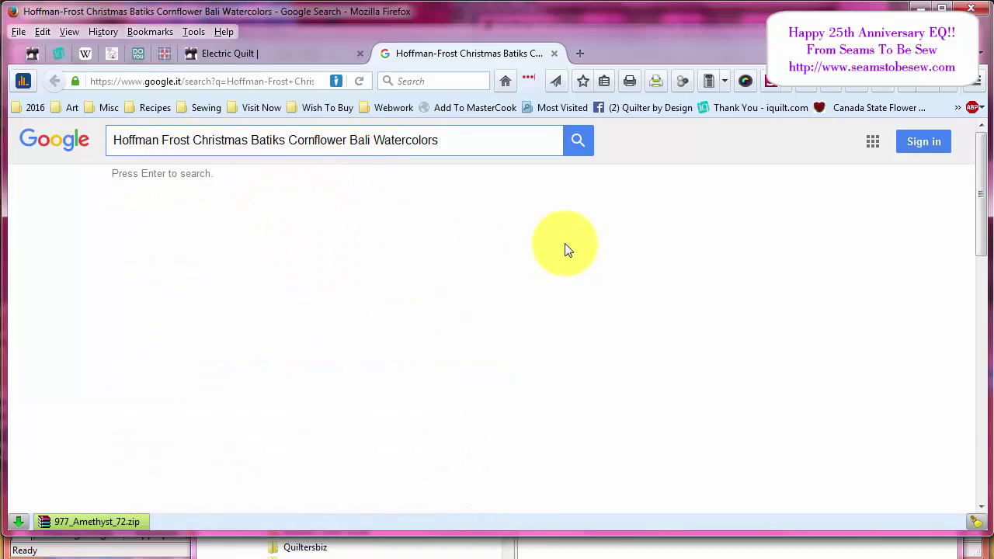
left_click(578, 141)
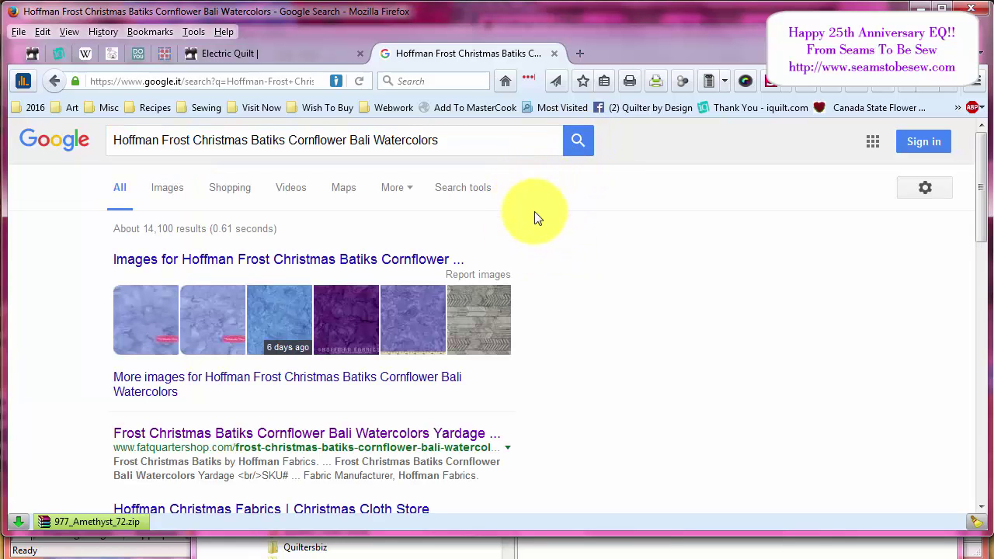
Browse the image results for the Cornflower Bali Watercolors fabric to look for a version without the shop logo.
left_click(377, 260)
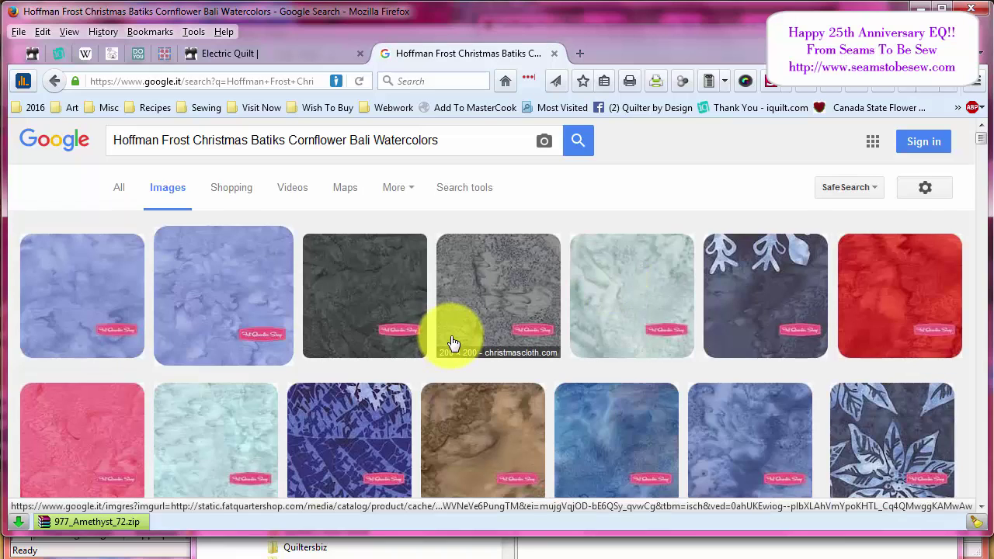
scroll(447, 348, "down", 3)
scroll(459, 350, "down", 5)
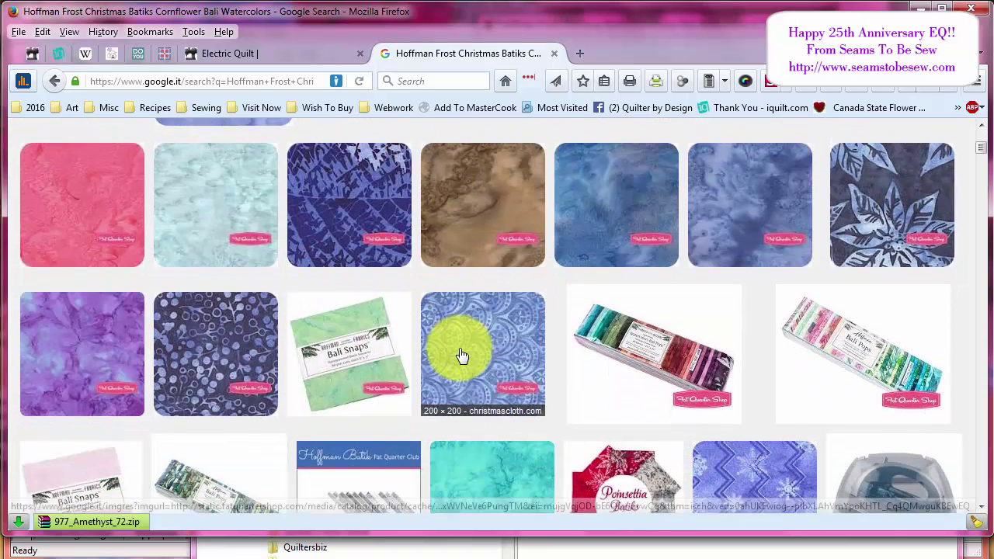
scroll(462, 355, "down", 8)
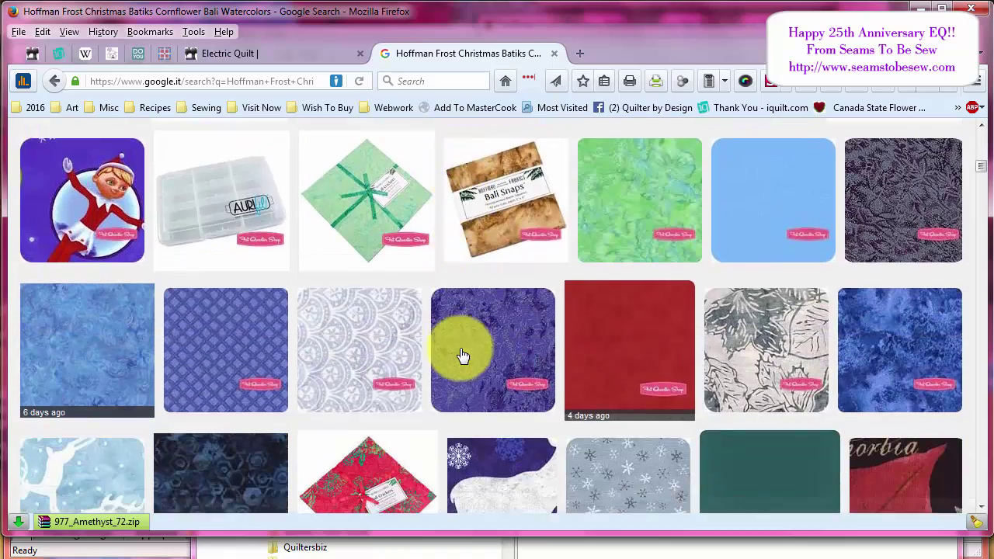
Look through the image results again from the first row down to deeper rows for a matching blue batik without the shop logo.
scroll(461, 353, "up", 3)
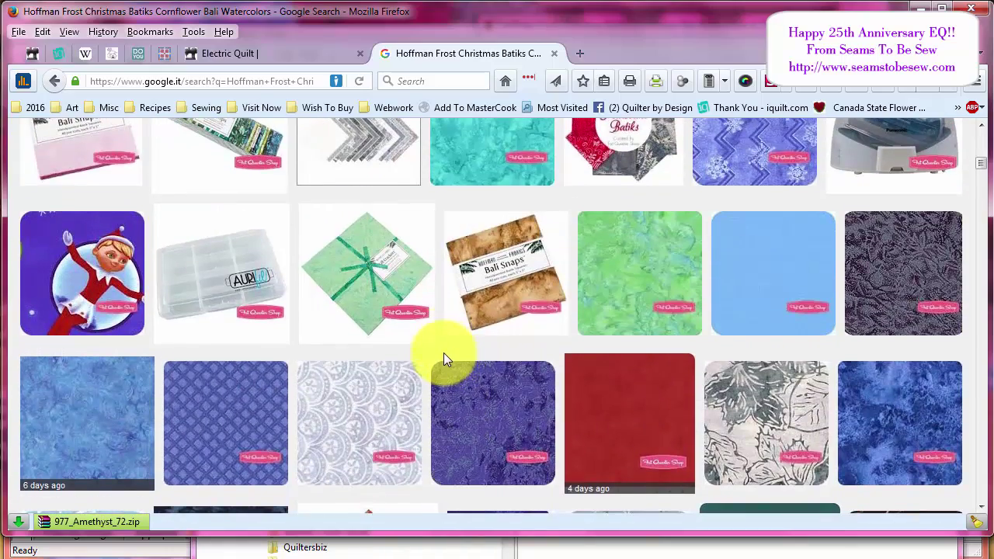
scroll(443, 353, "up", 5)
scroll(443, 360, "up", 3)
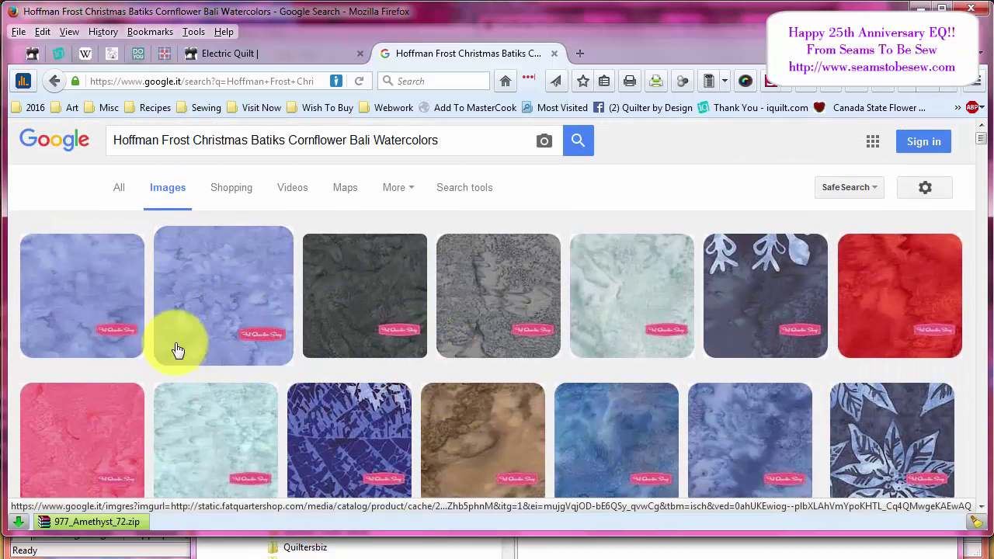
scroll(321, 347, "down", 1)
scroll(321, 347, "down", 3)
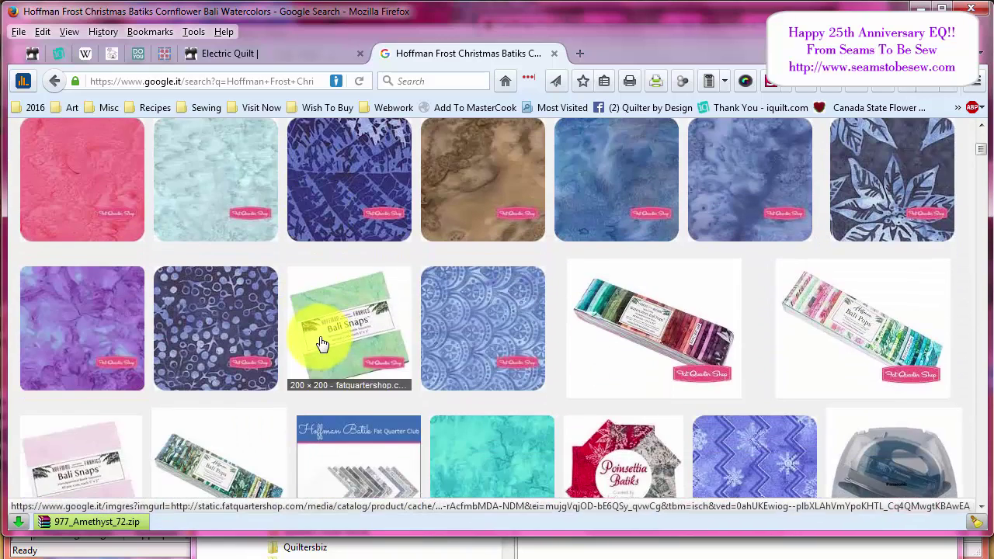
scroll(505, 366, "down", 4)
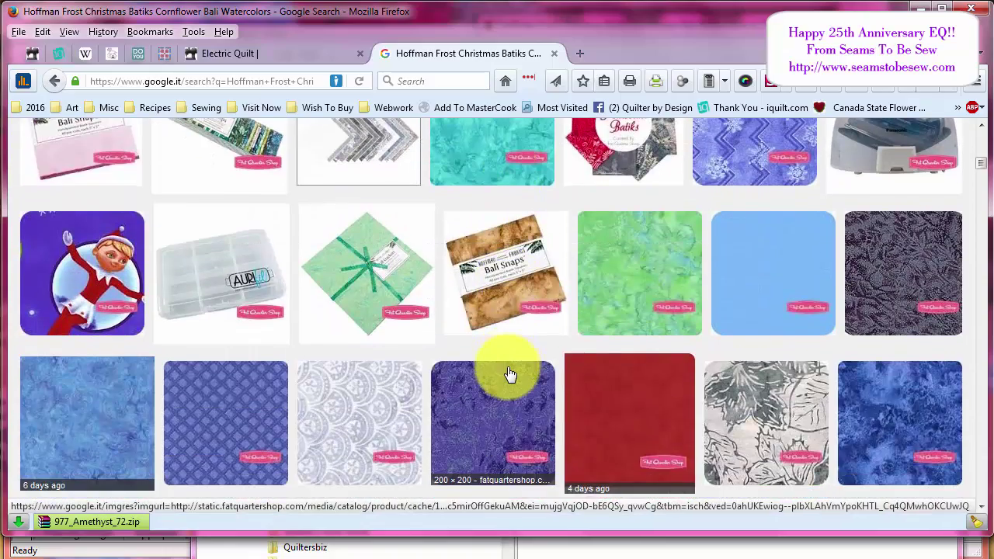
scroll(508, 375, "down", 4)
scroll(509, 375, "down", 3)
scroll(509, 375, "down", 10)
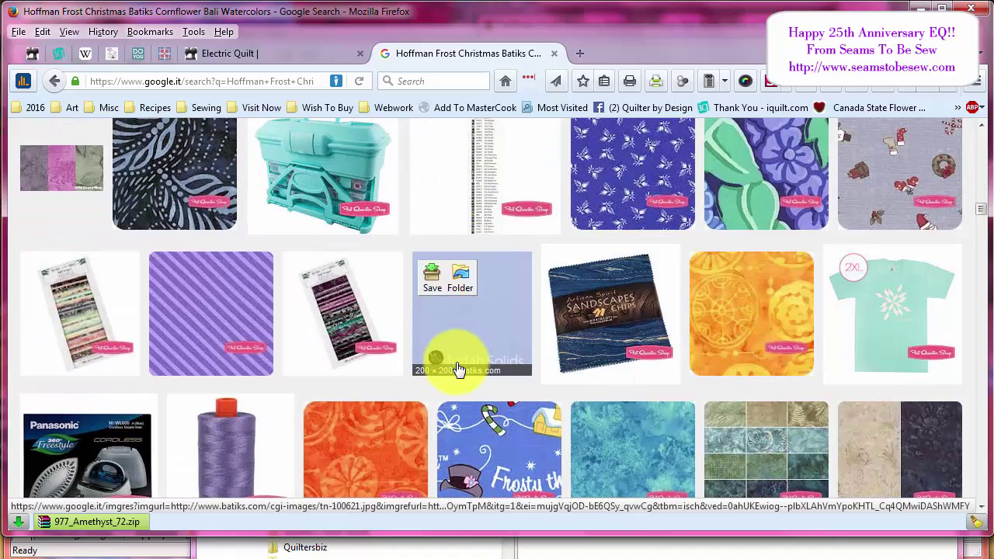
scroll(458, 369, "down", 4)
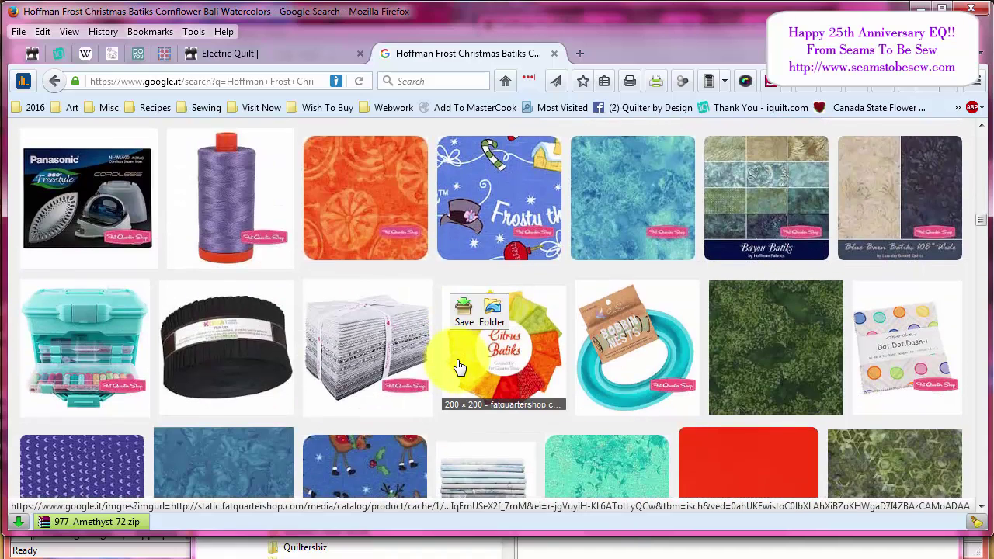
scroll(460, 367, "down", 2)
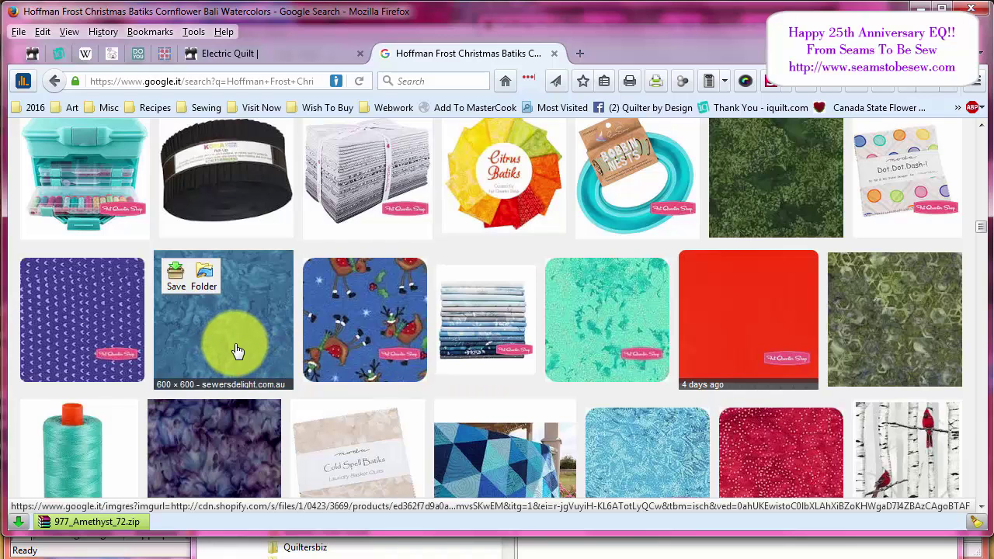
Preview the 600 × 600 blue batik image from sewersdelight.com.au in a separate tab and close that tab.
middle_click(238, 351)
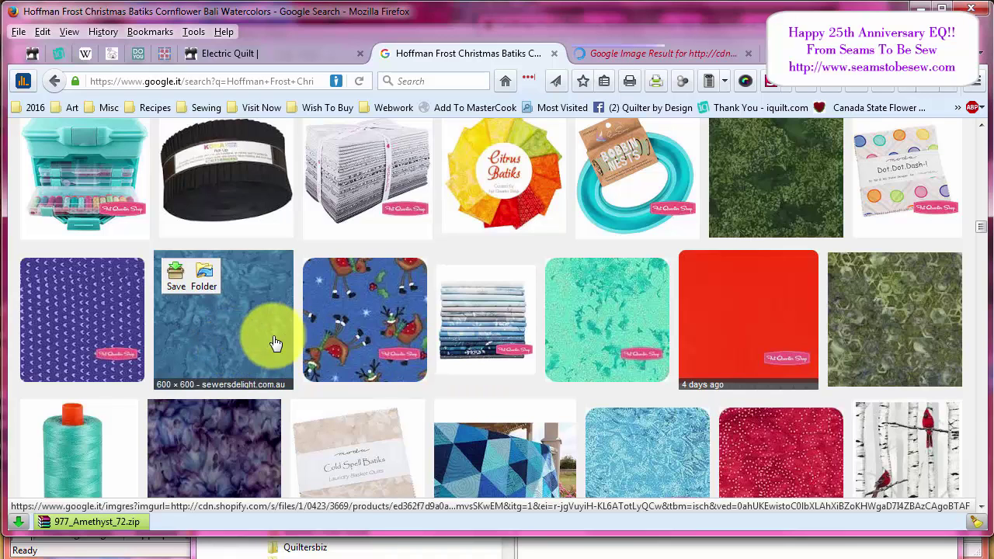
left_click(607, 50)
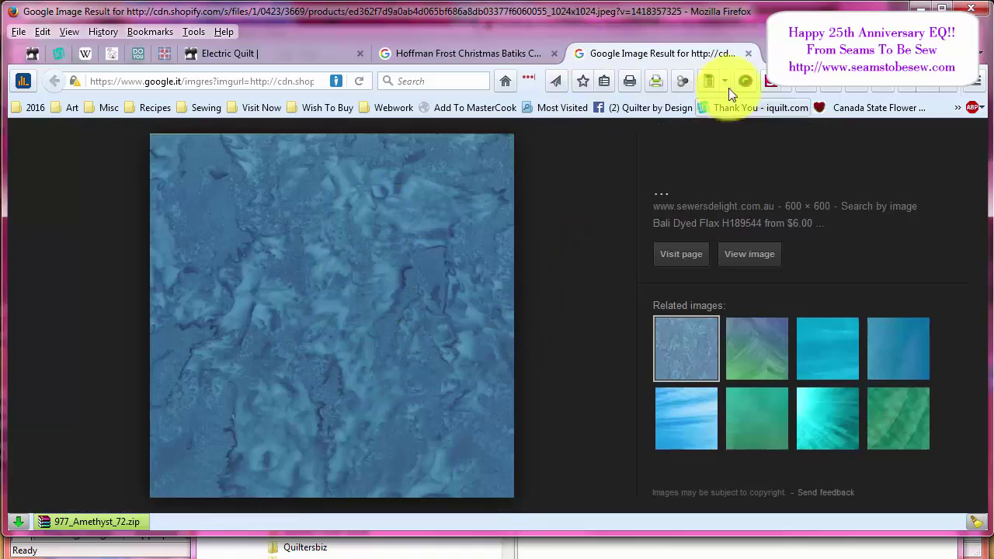
left_click(749, 53)
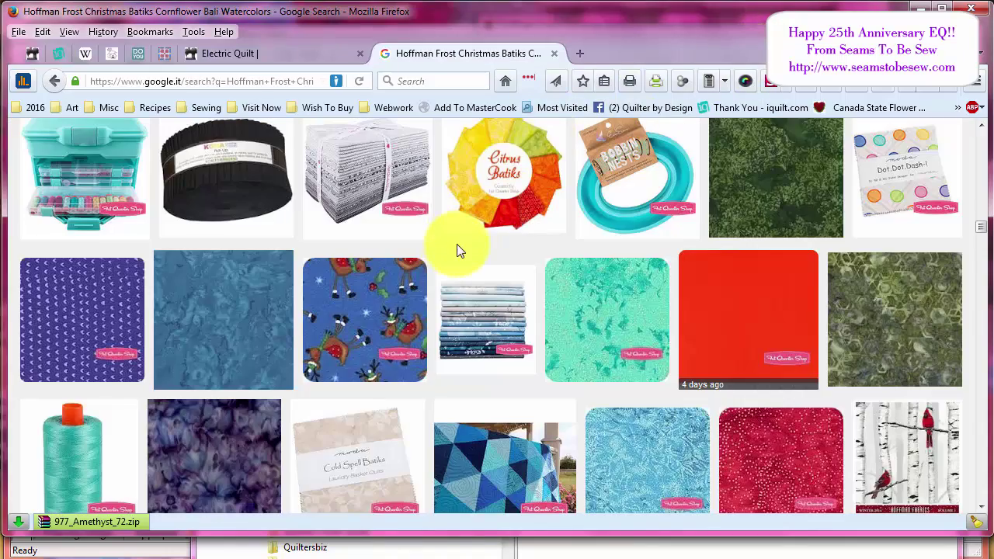
Return from the image results to the general web results and look through the shop listings for the Cornflower fabric.
scroll(457, 250, "up", 20)
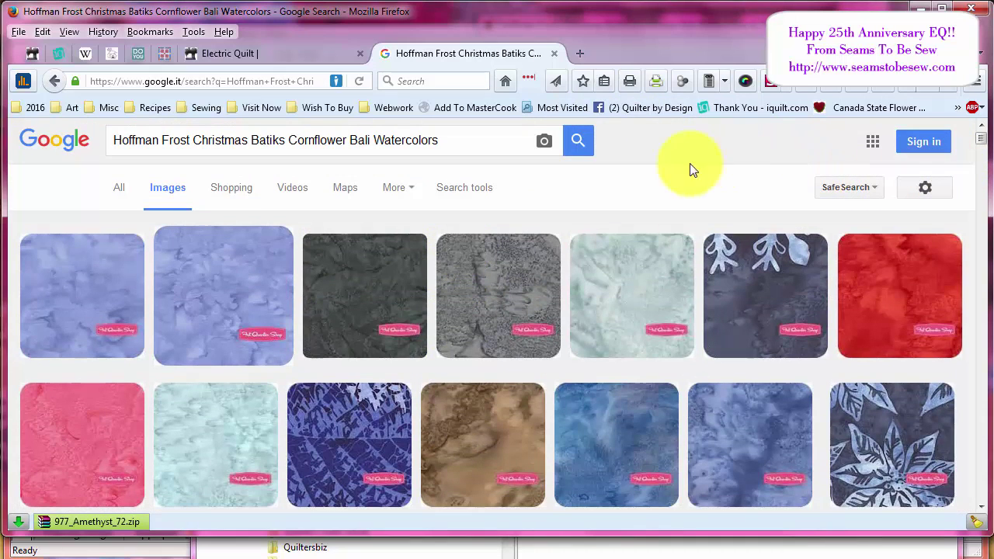
key("alt+Left")
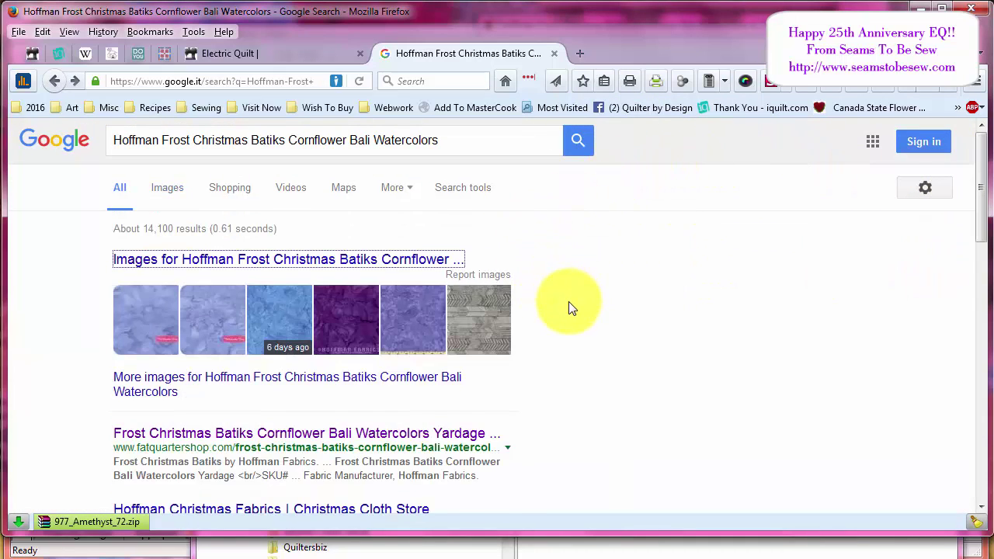
scroll(567, 308, "down", 2)
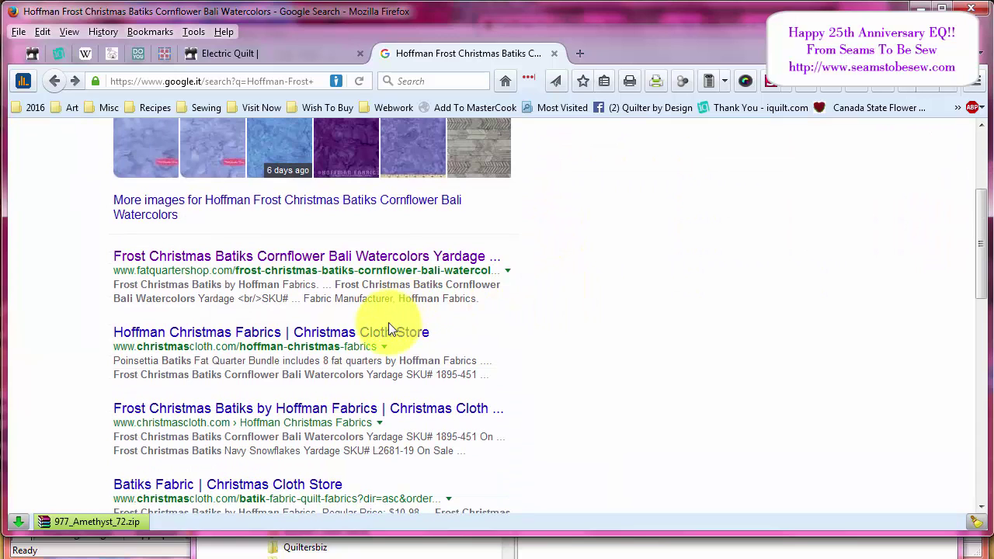
scroll(355, 376, "down", 2)
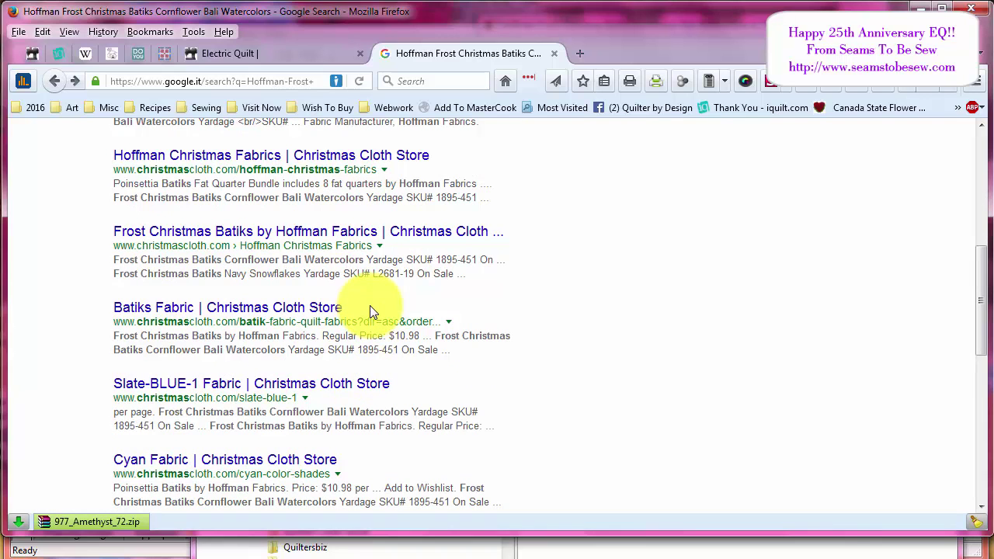
scroll(370, 305, "up", 4)
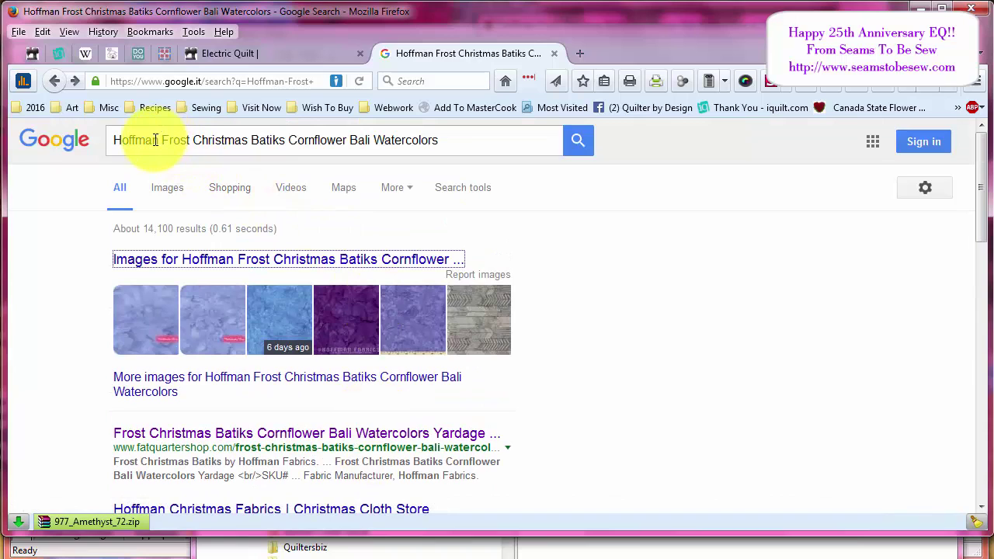
Remove "Frost Christmas Batiks" from the query and search for "Hoffman Cornflower Bali Watercolors".
left_click_drag(162, 142, 261, 144)
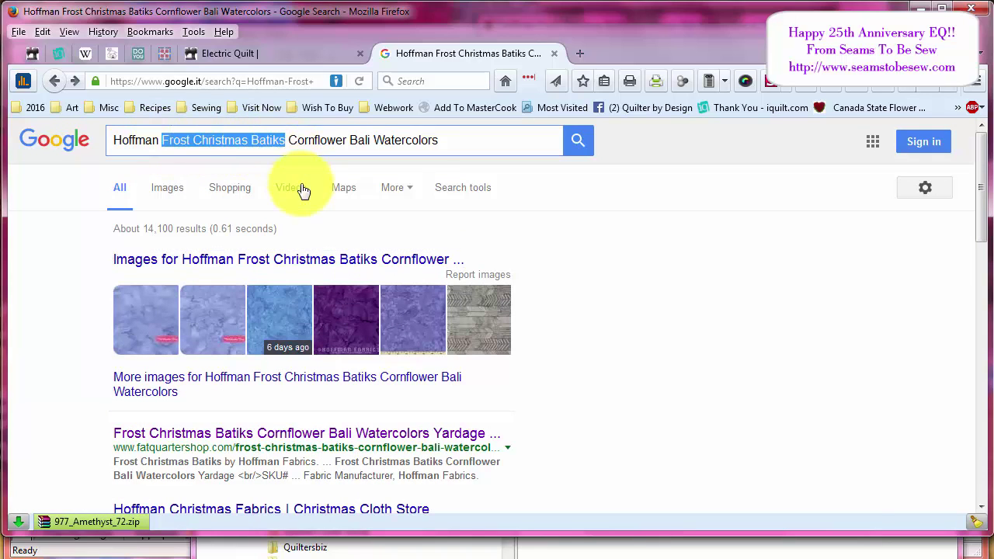
key("BackSpace")
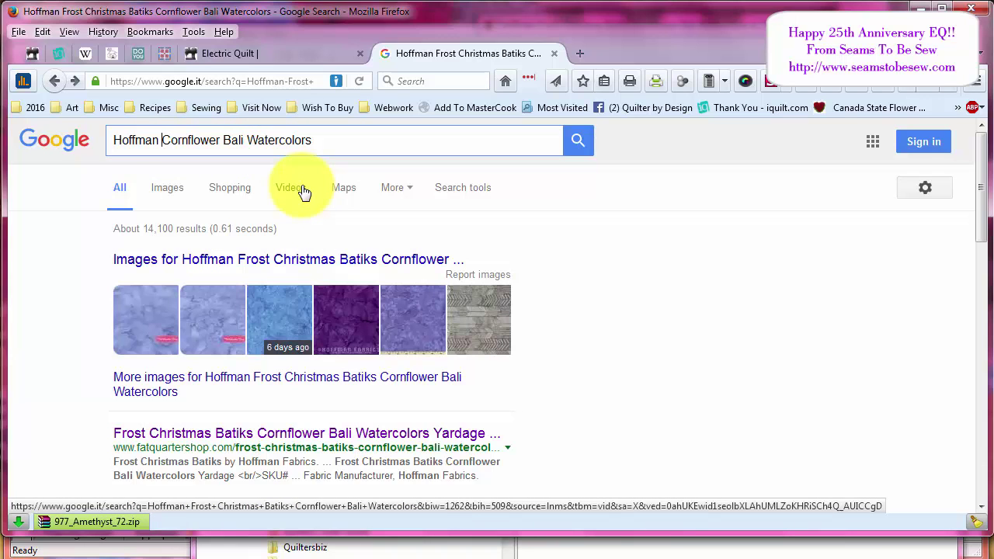
left_click(577, 137)
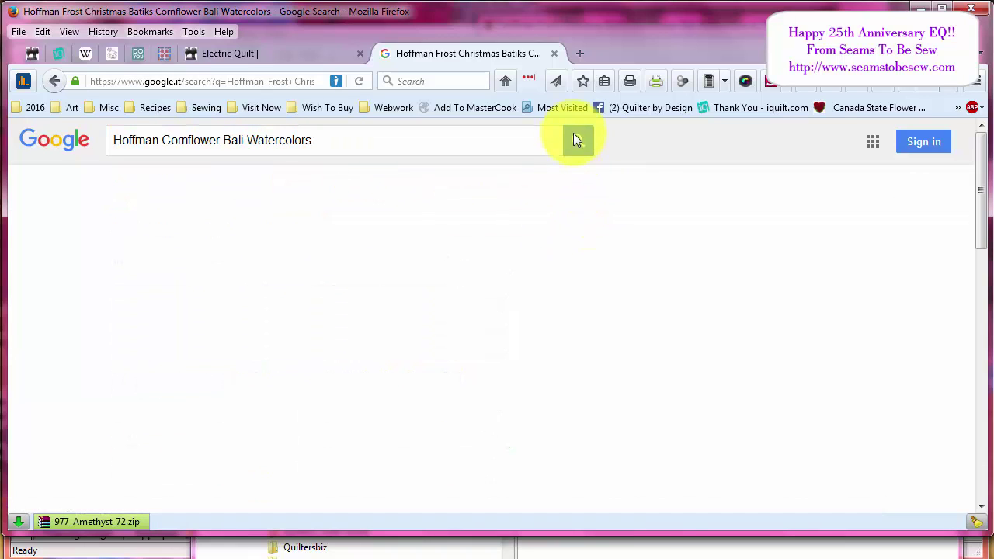
Show the image results for the shortened query and preview the 600 × 598 southernstitchesquilts.com photo in a separate tab.
scroll(627, 260, "down", 4)
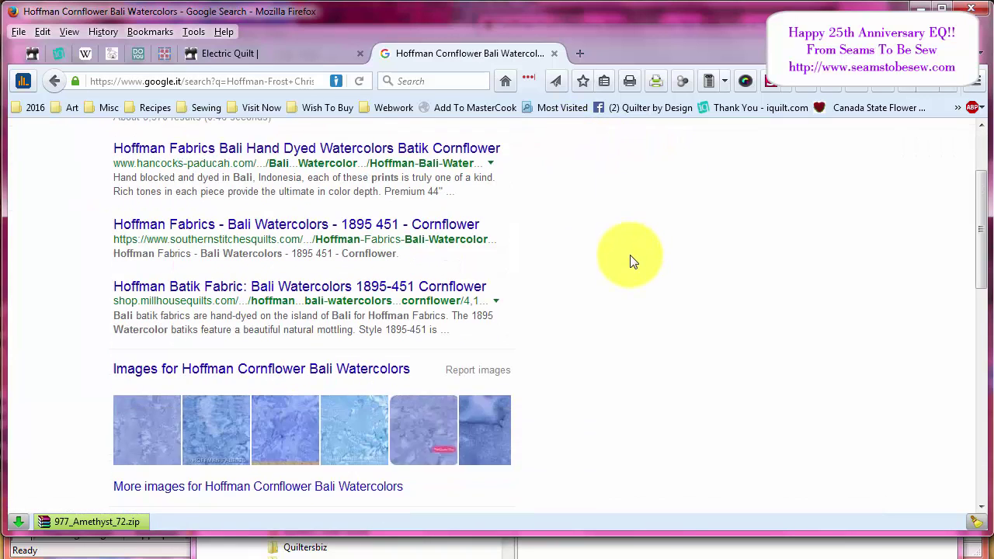
left_click(353, 305)
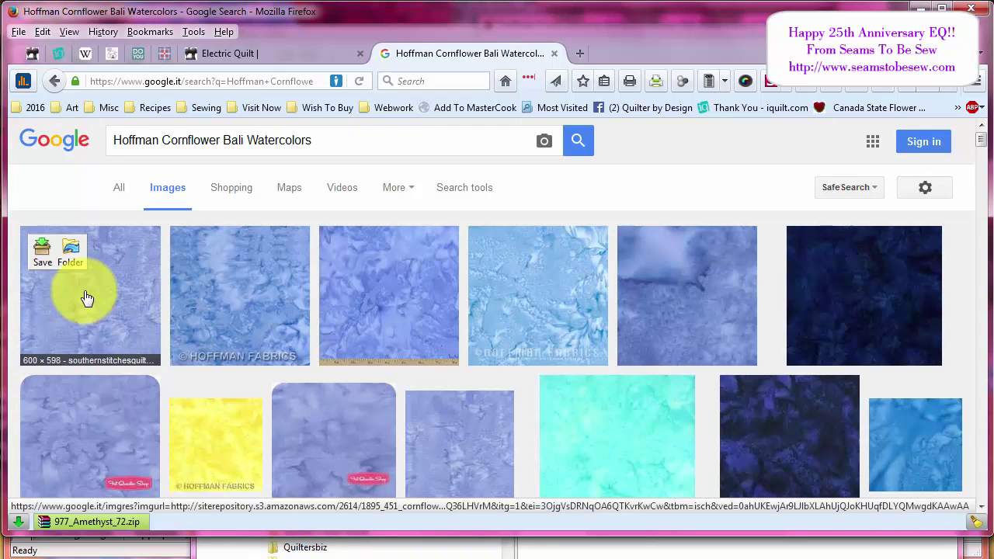
left_click(607, 53)
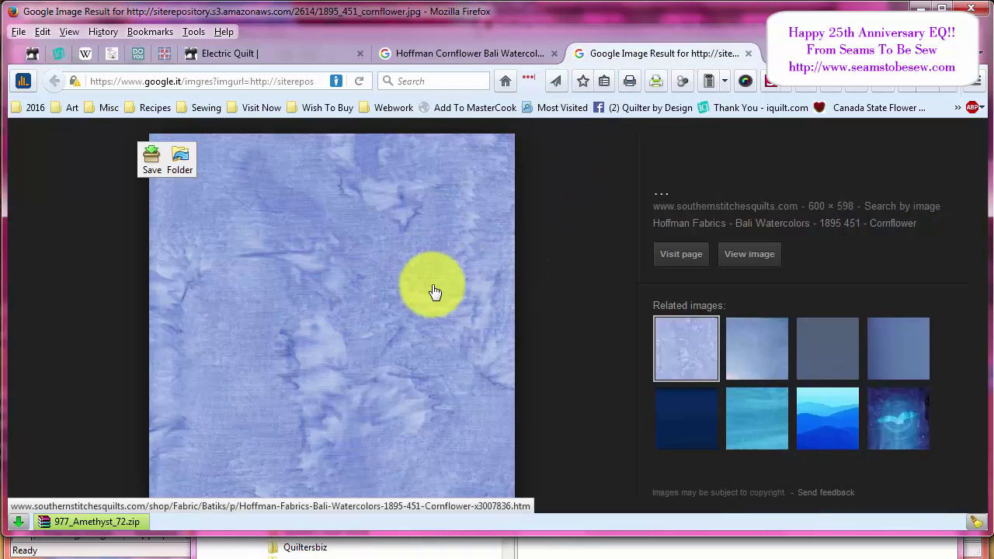
Move the 2016-0208 folder window beside the browser photo to compare the saved Hoffman fabric image, and return to Firefox.
left_click(573, 555)
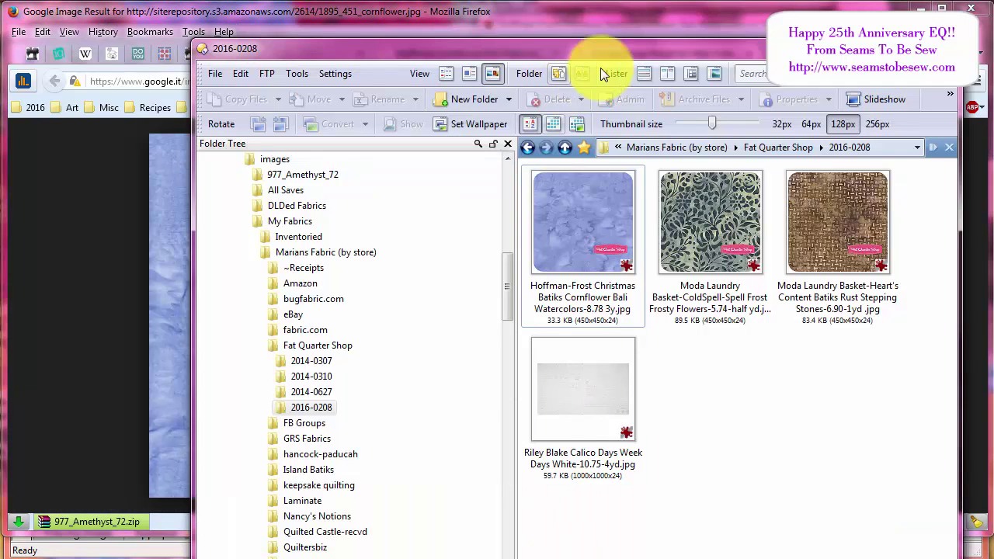
left_click_drag(580, 51, 881, 50)
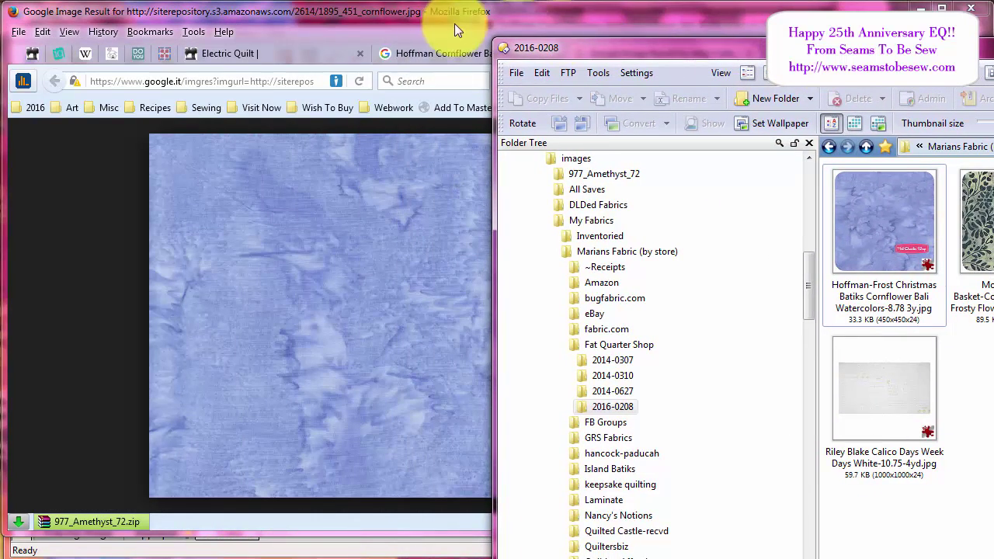
left_click(384, 15)
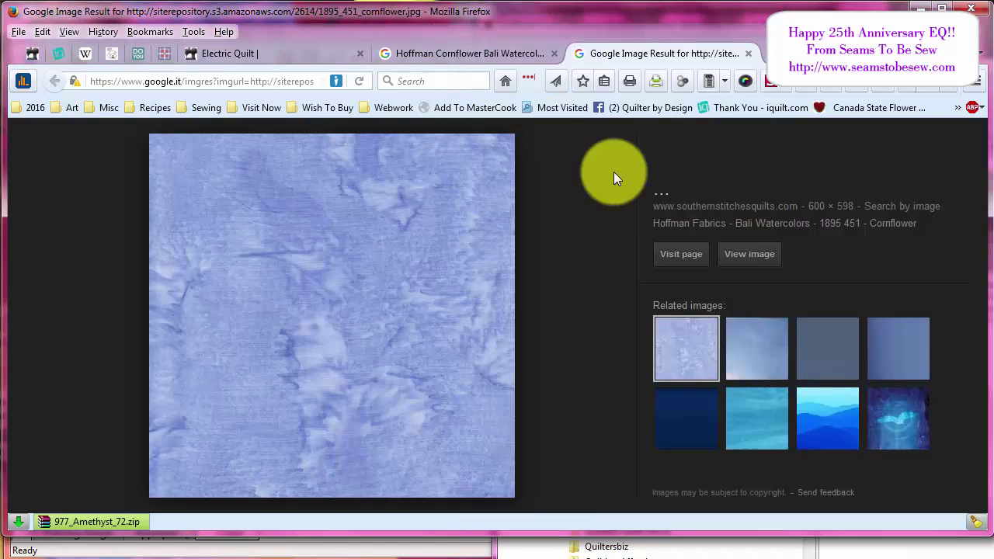
Open the southernstitchesquilts.com product page for the Cornflower fabric, examine its enlarged photo and close the enlargement.
left_click(688, 208)
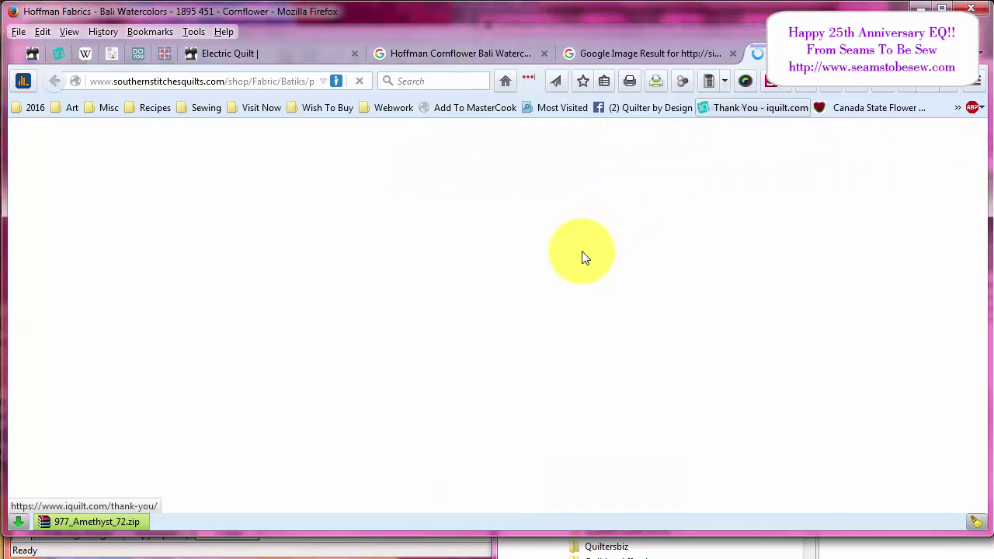
scroll(590, 299, "down", 6)
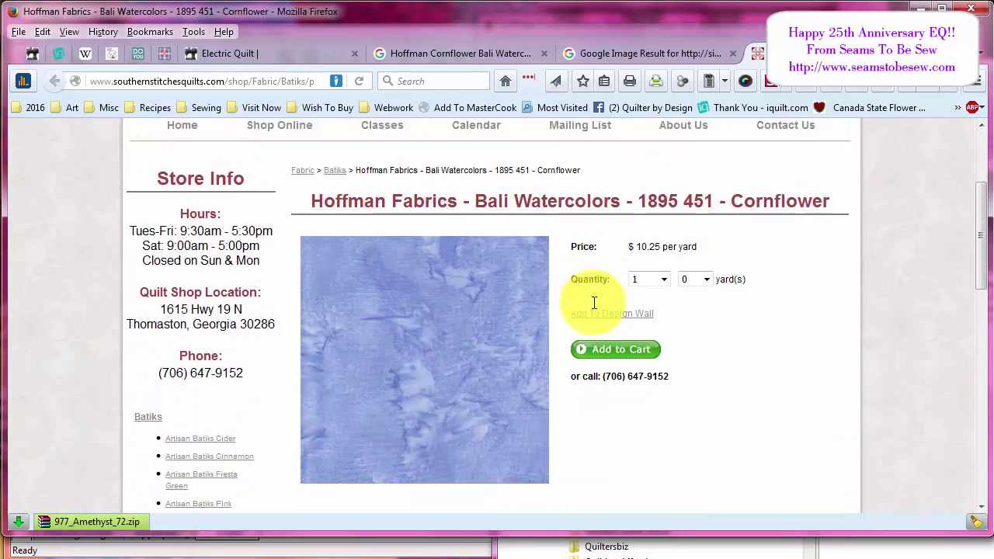
left_click(501, 296)
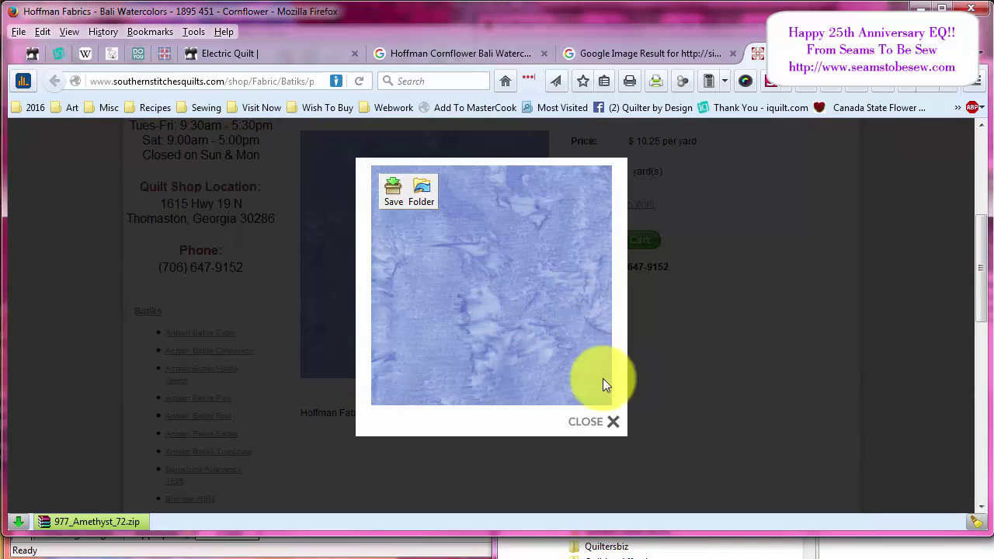
left_click(592, 431)
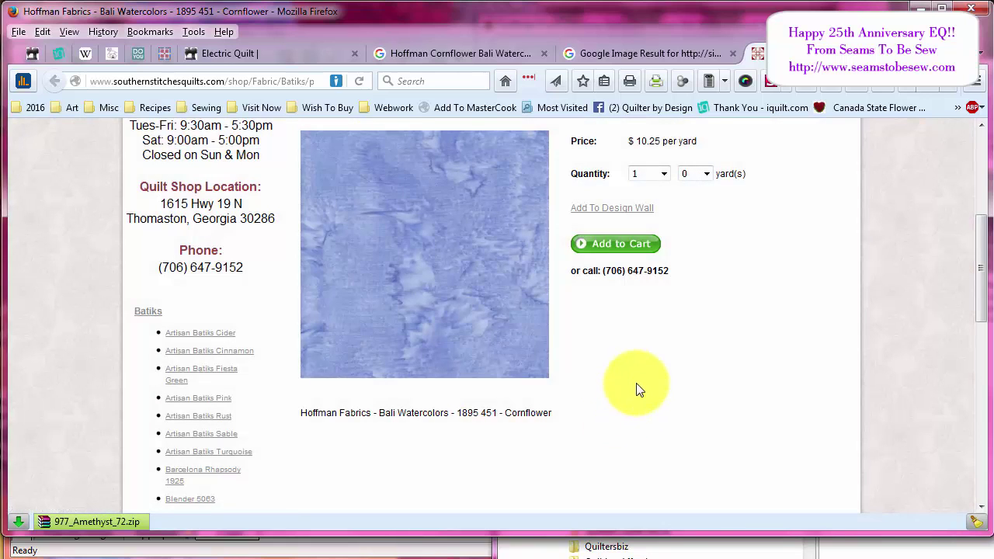
scroll(727, 341, "up", 4)
scroll(727, 348, "down", 2)
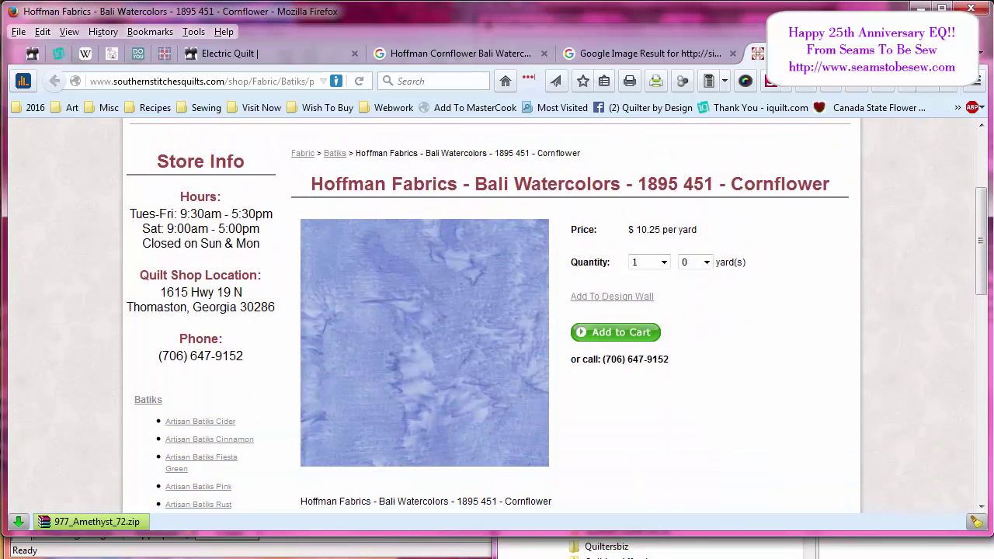
Go back to the image results, look through more rows and preview the 217 × 217 Cornflower batik from fabricdepot.com.
left_click(579, 51)
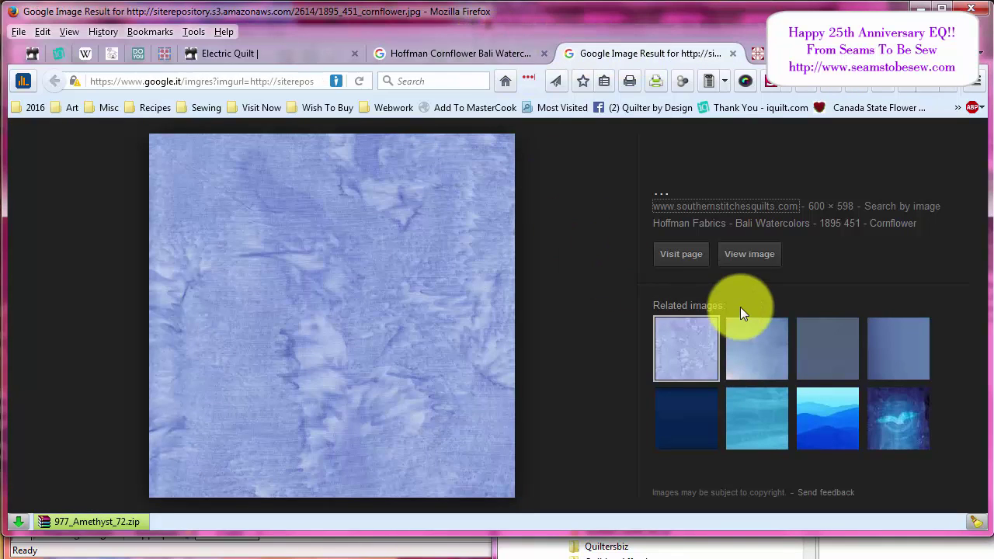
left_click(471, 59)
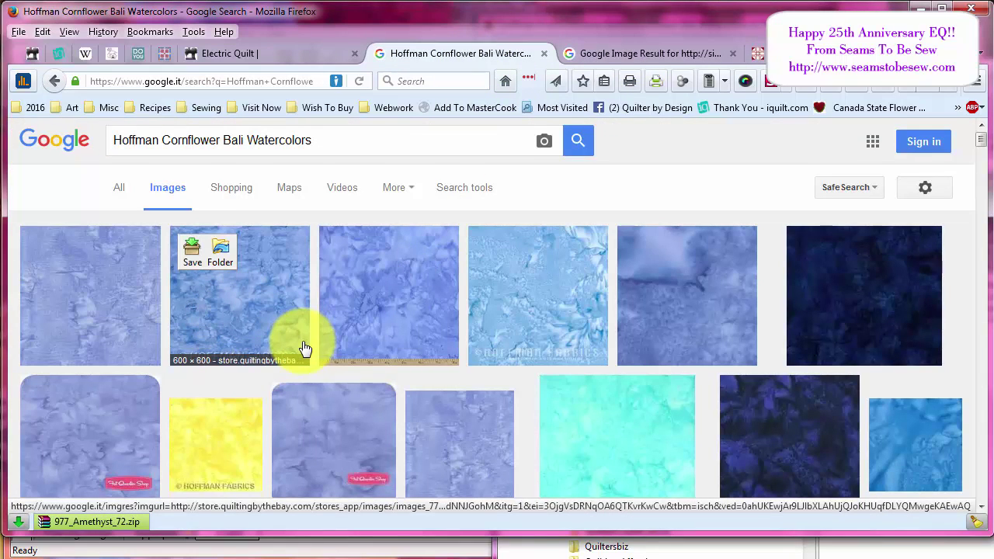
scroll(304, 349, "down", 2)
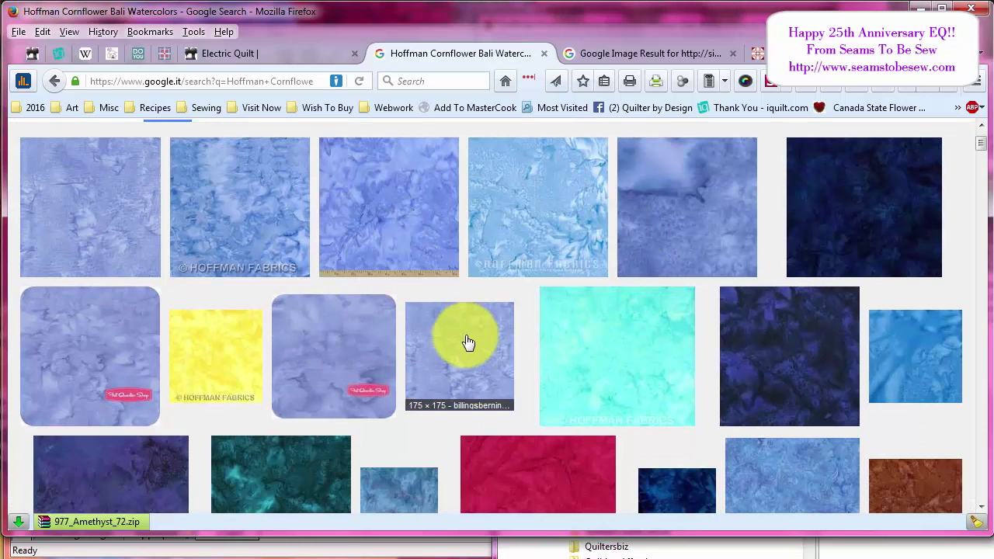
scroll(468, 343, "down", 4)
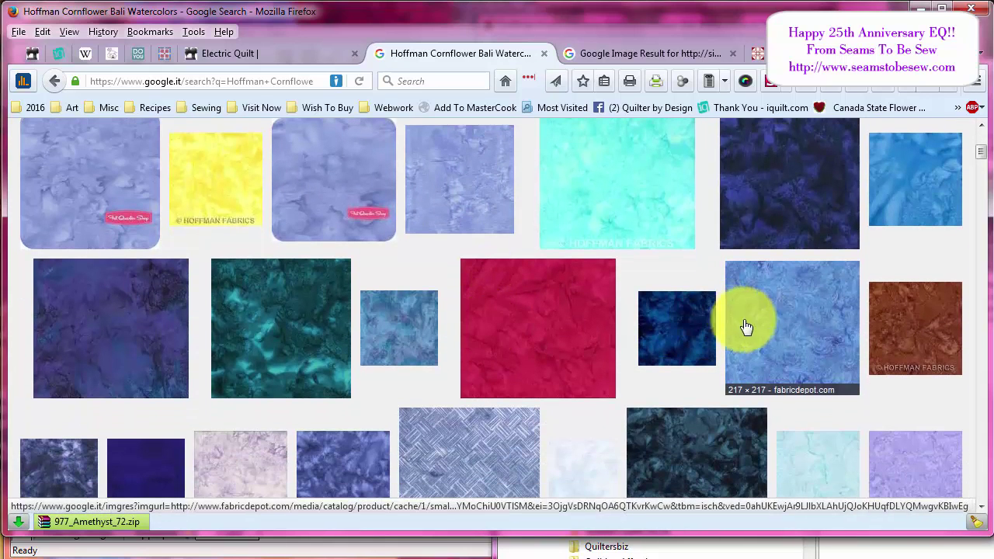
left_click(779, 336)
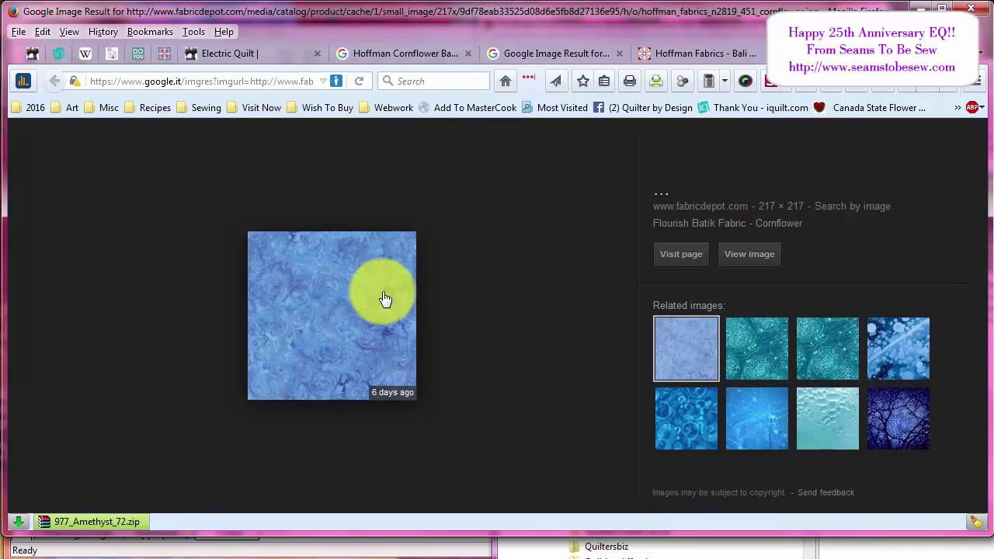
mouse_move(356, 320)
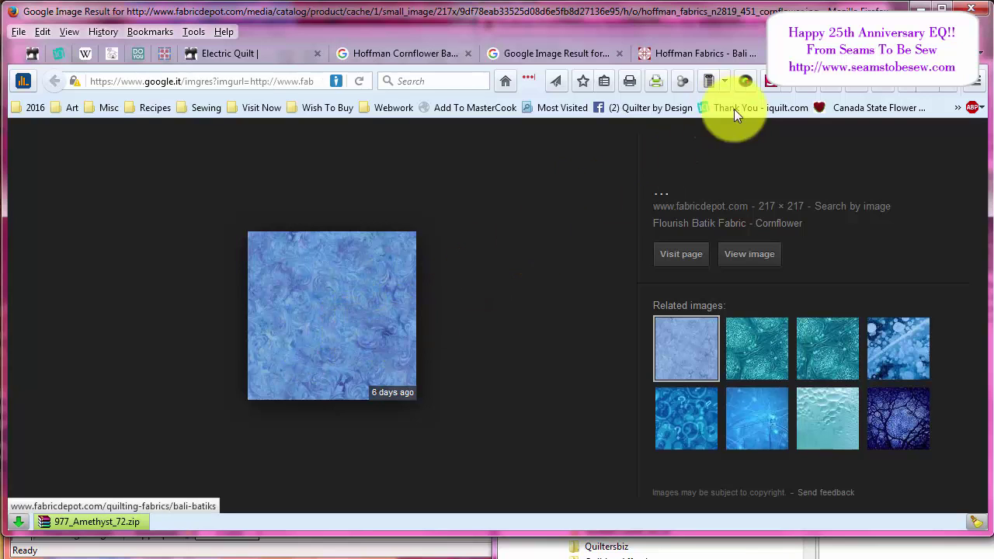
Close the two open fabric tabs, look further through the image results and preview the 150 × 149 southernstitchesquilts.com Cornflower image in a separate tab.
key("ctrl+w")
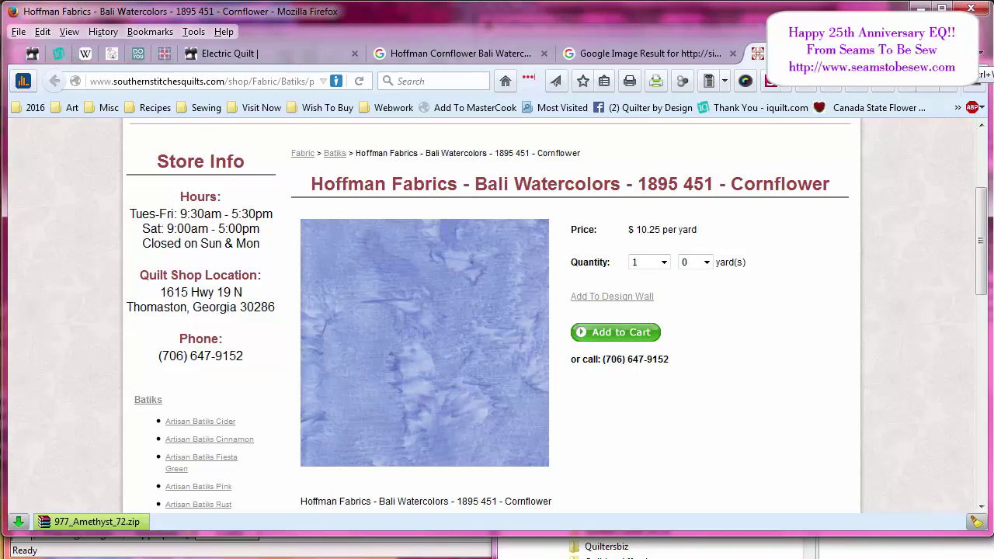
key("ctrl+w")
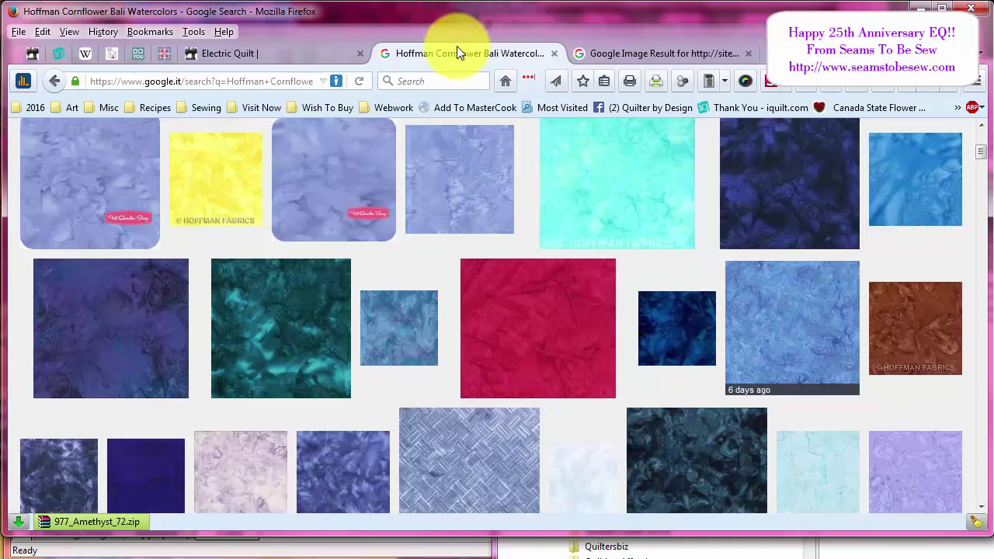
left_click(457, 45)
scroll(643, 368, "down", 5)
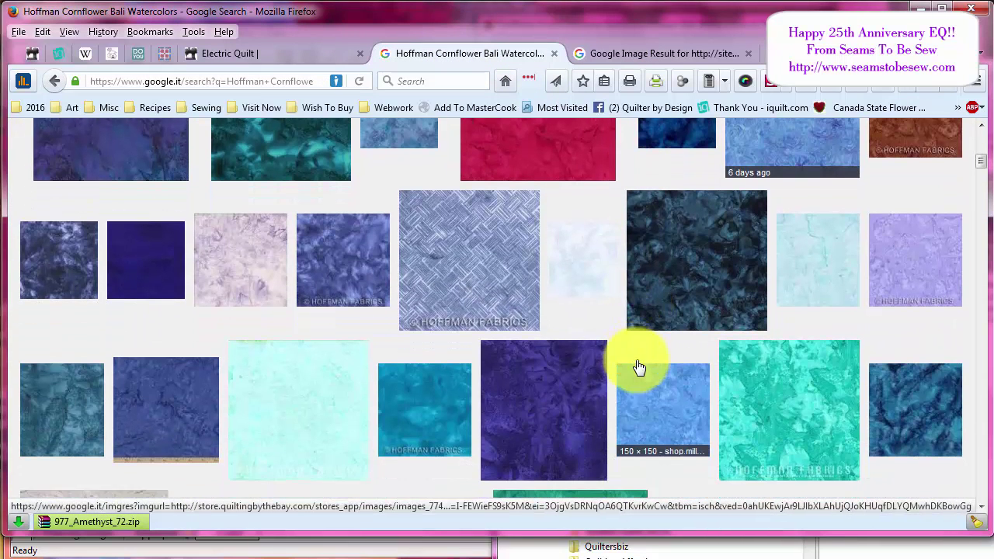
scroll(637, 366, "down", 5)
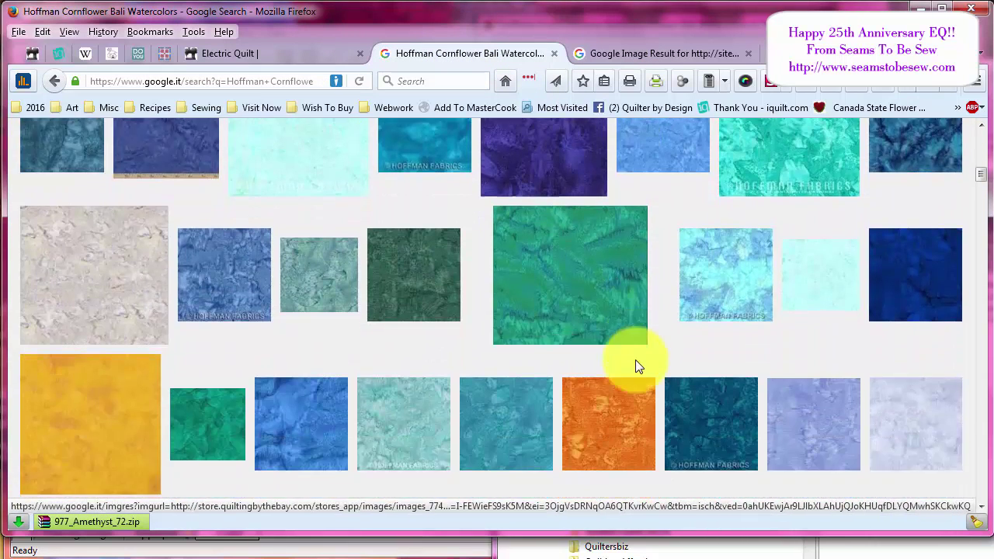
scroll(631, 361, "up", 2)
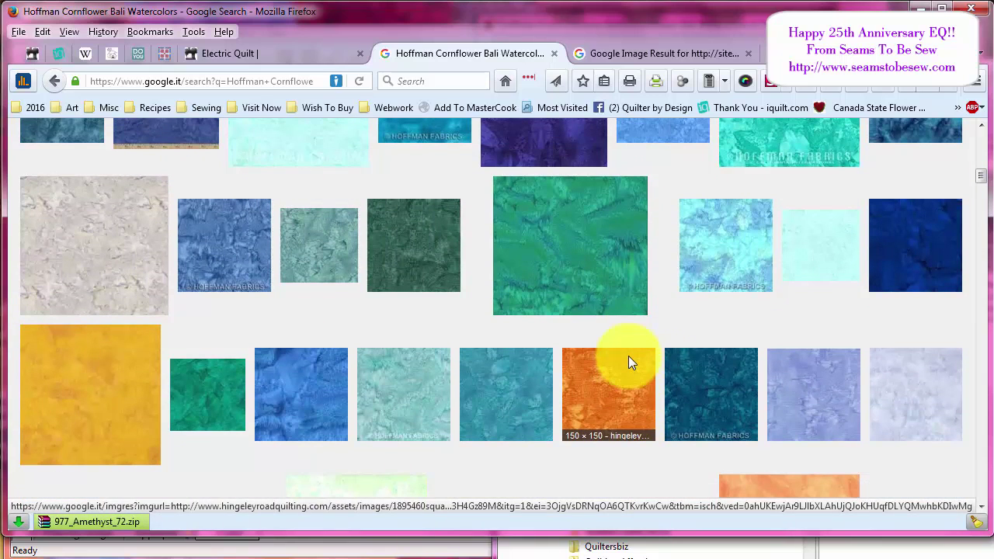
middle_click(810, 396)
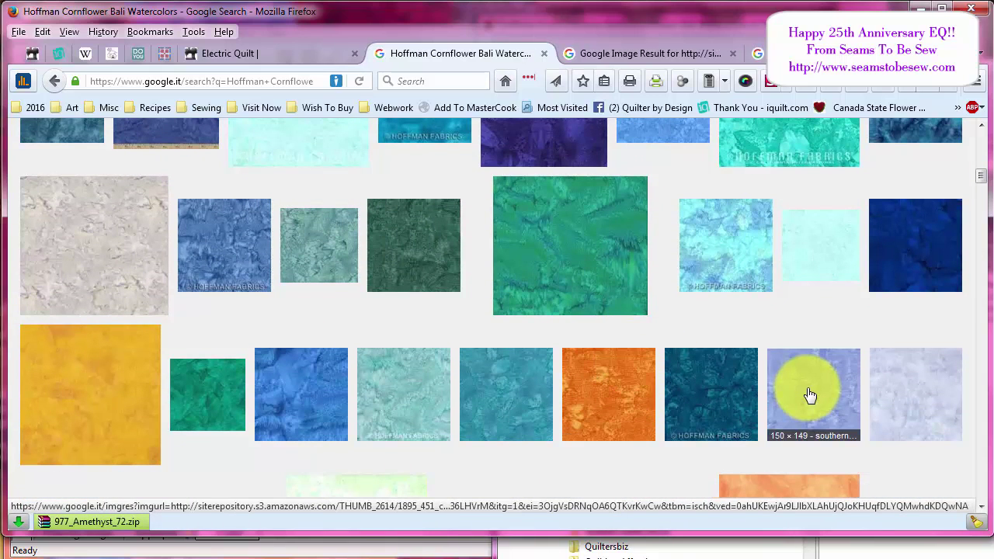
left_click(755, 53)
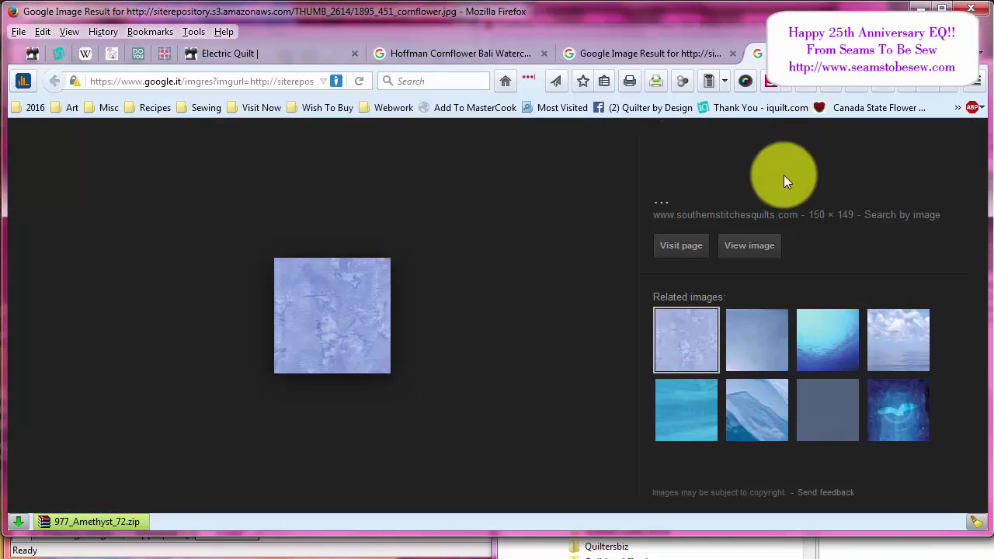
Open the southernstitchesquilts.com Cornflower product page, open its 600 × 598 photo and save 1895_451_cornflower.jpg.
left_click(733, 219)
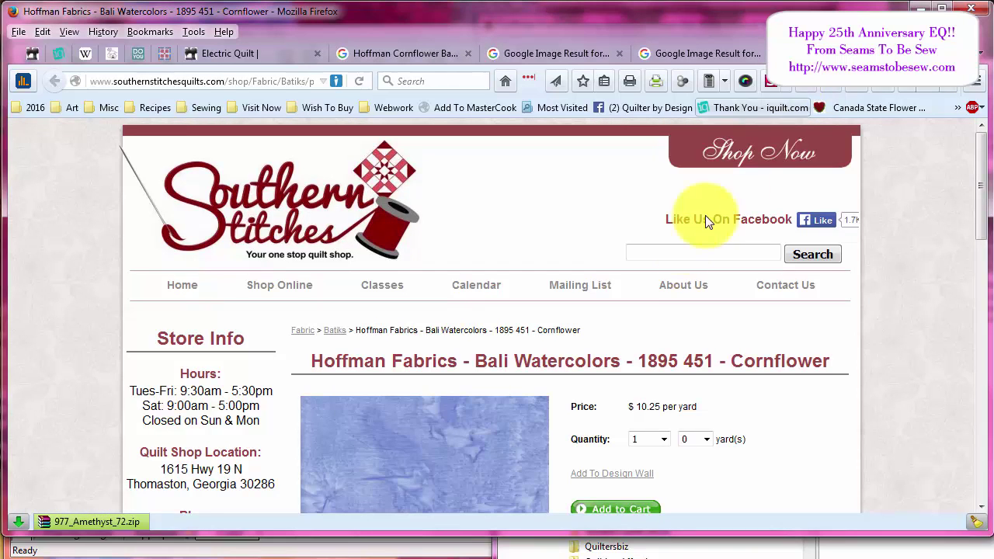
scroll(489, 324, "down", 4)
left_click(491, 323)
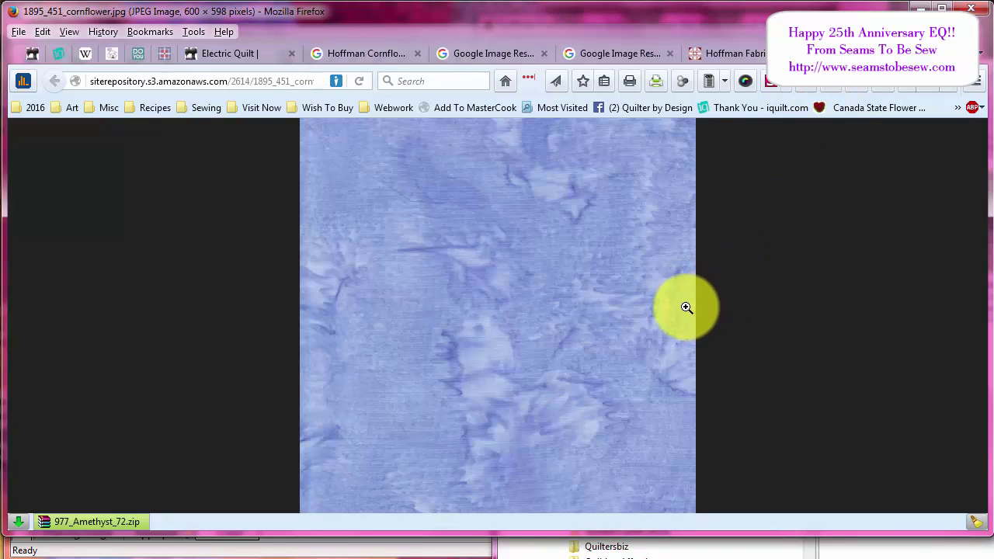
mouse_move(364, 149)
left_click(313, 151)
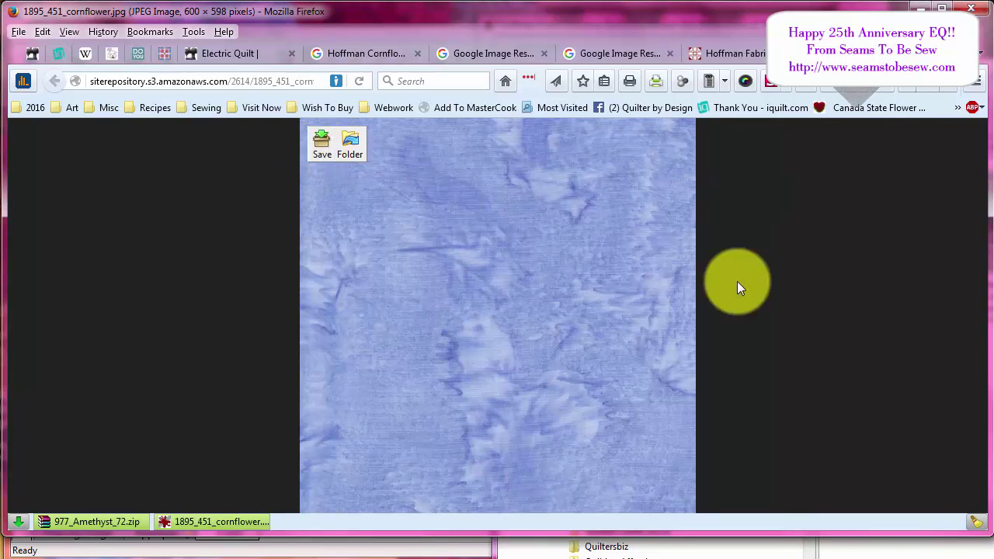
Switch to the file manager, move 1895_451_cornflower.jpg from the images folder into Fat Quarter Shop's 2016-0208 folder and open that folder.
key("alt+Tab")
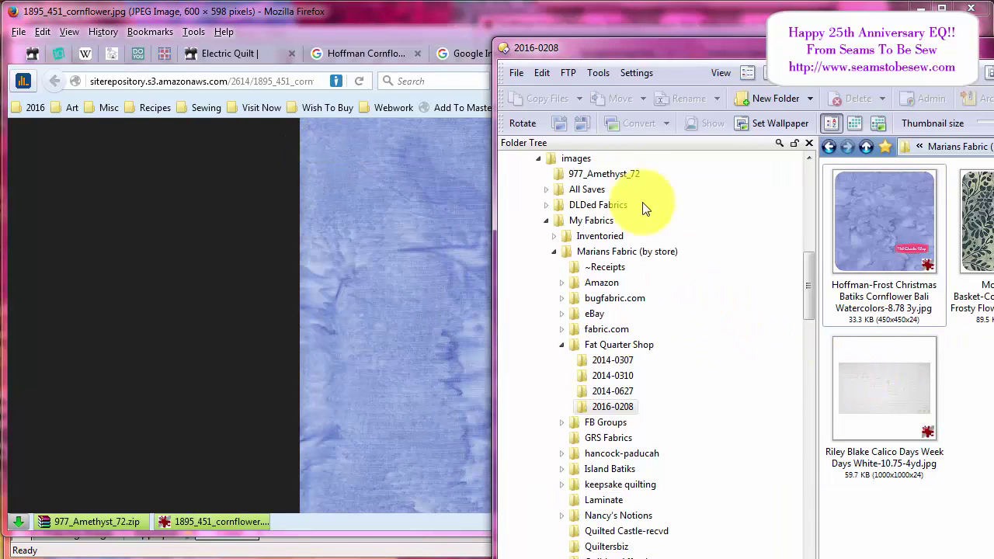
left_click(576, 158)
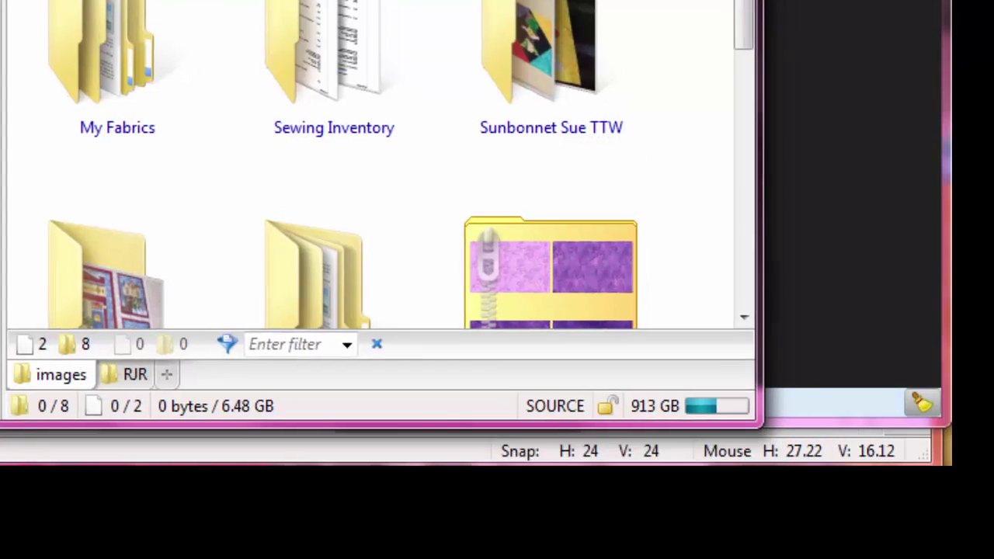
scroll(421, 104, "down", 3)
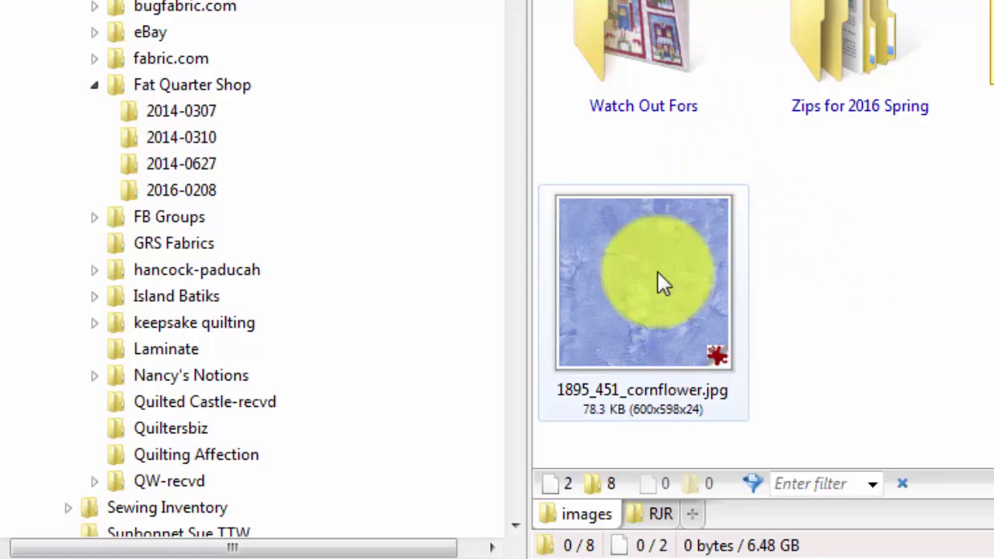
left_click_drag(605, 306, 403, 189)
left_click(162, 193)
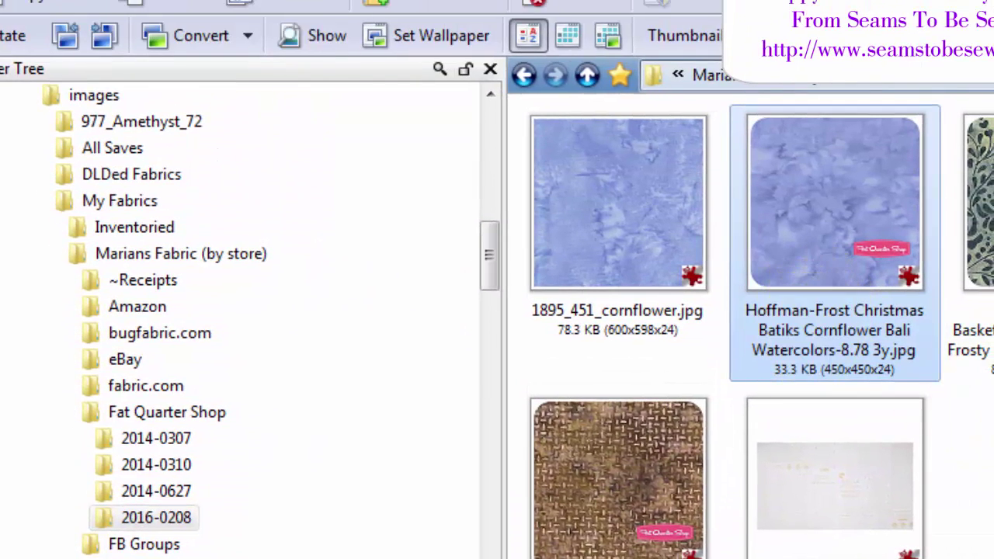
Rename 1895_451_cornflower.jpg with the name copied from the logo-bearing image, Hoffman-Frost Christmas Batiks Cornflower Bali Watercolors-8.78 3y.
key("F2")
key("ctrl+c")
left_click(754, 395)
left_click(583, 322)
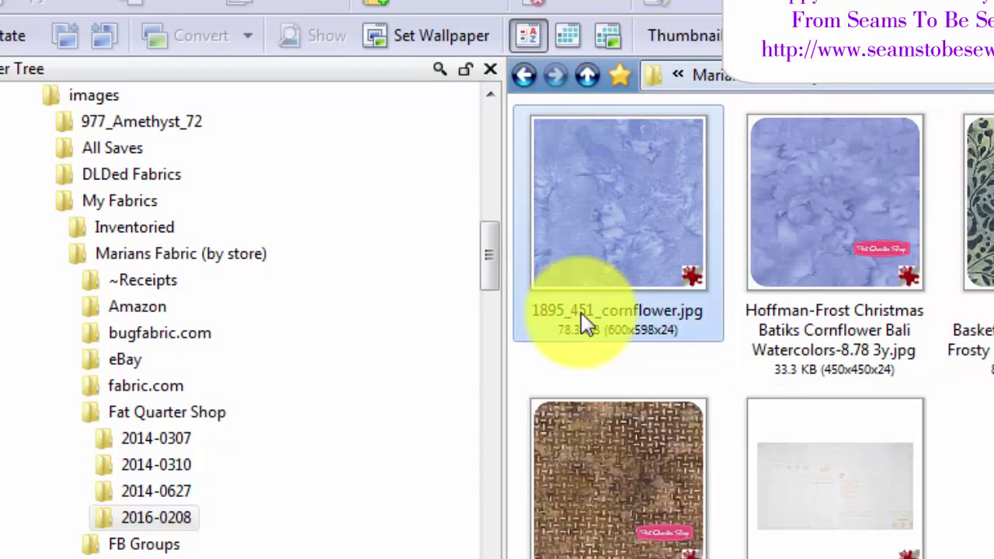
key("F2")
key("ctrl+v")
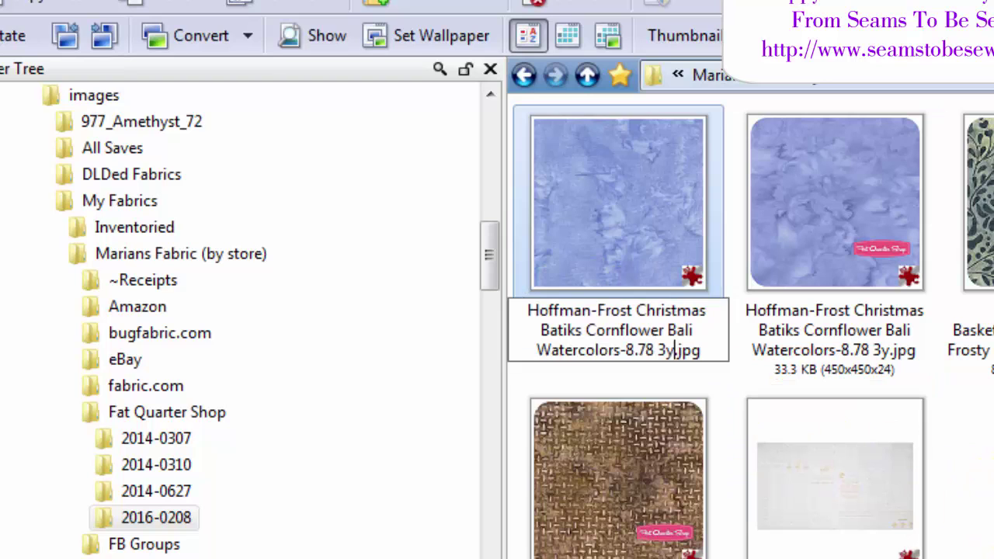
key("Return")
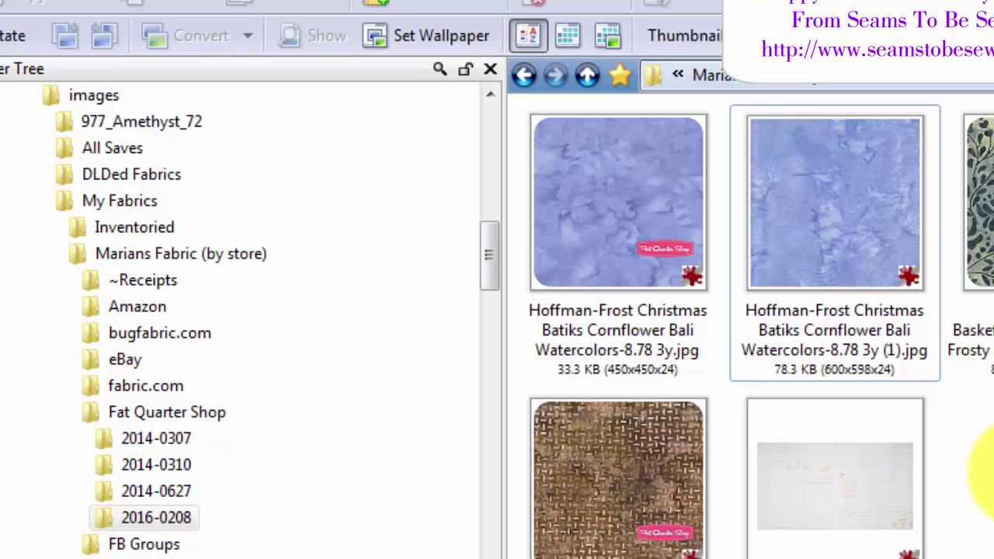
Look through Fat Quarter Shop's 2014-0627, 2014-0310 and 2014-0307 folders, then collapse Fat Quarter Shop and find the My Eq7 folder in the tree.
left_click(177, 491)
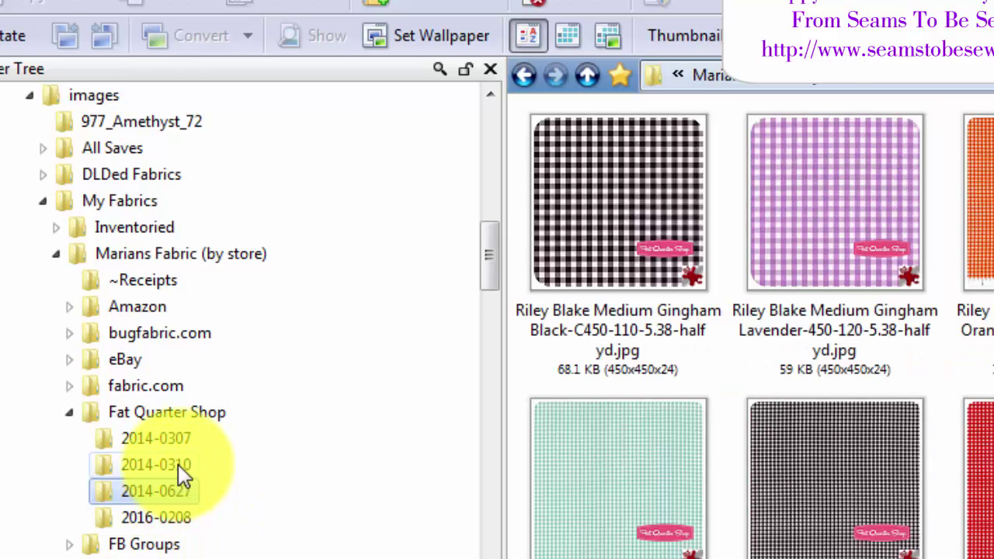
left_click(178, 465)
left_click(174, 439)
left_click(68, 413)
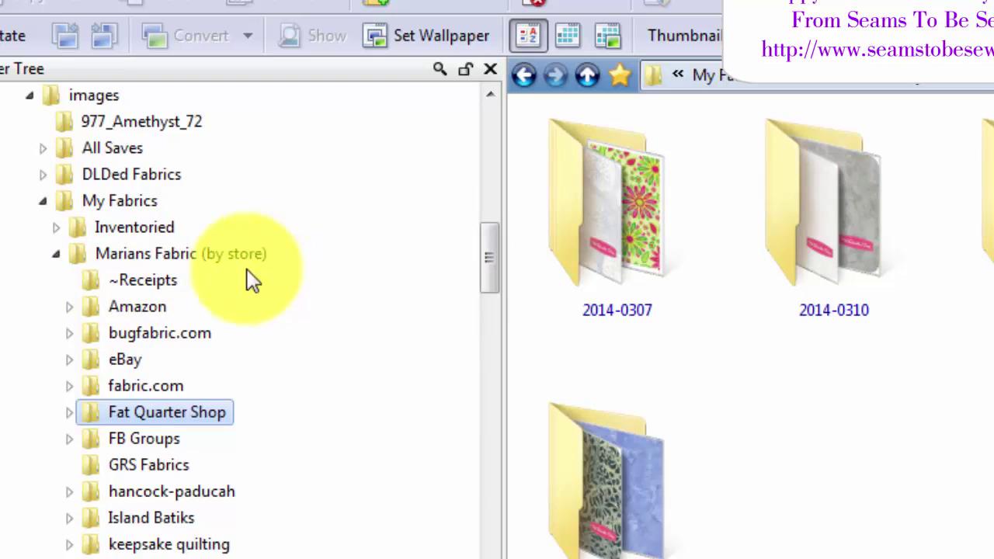
scroll(245, 361, "up", 2)
scroll(245, 359, "up", 6)
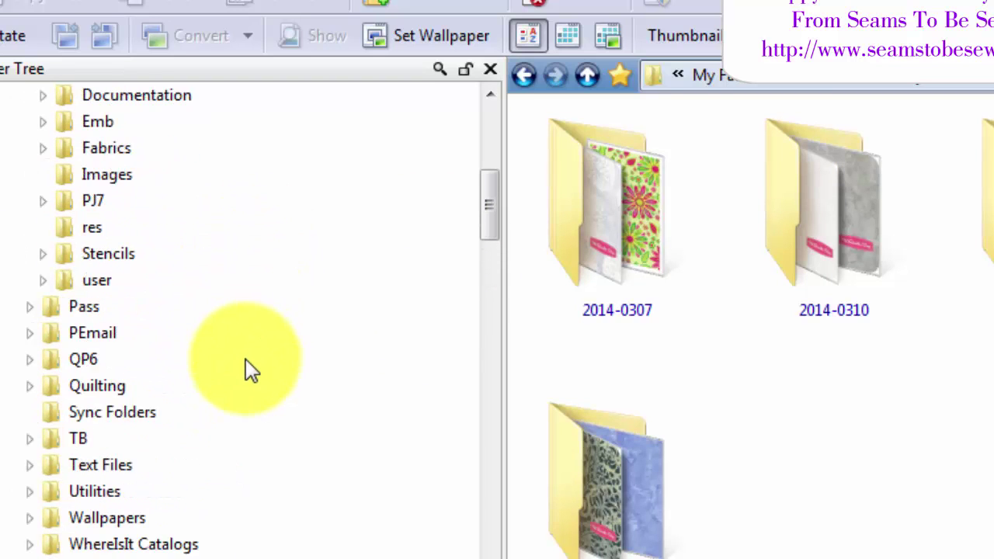
scroll(325, 268, "up", 3)
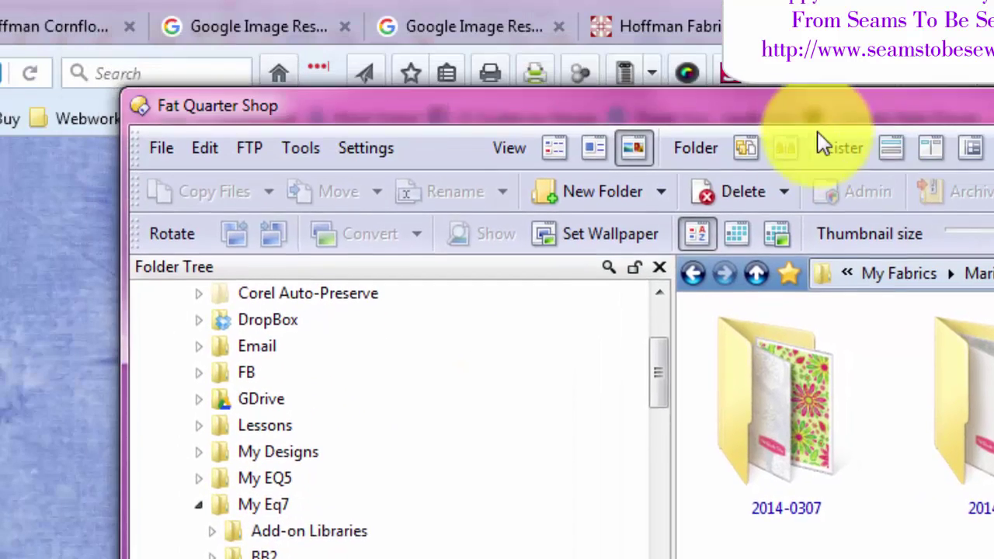
left_click_drag(816, 143, 827, 204)
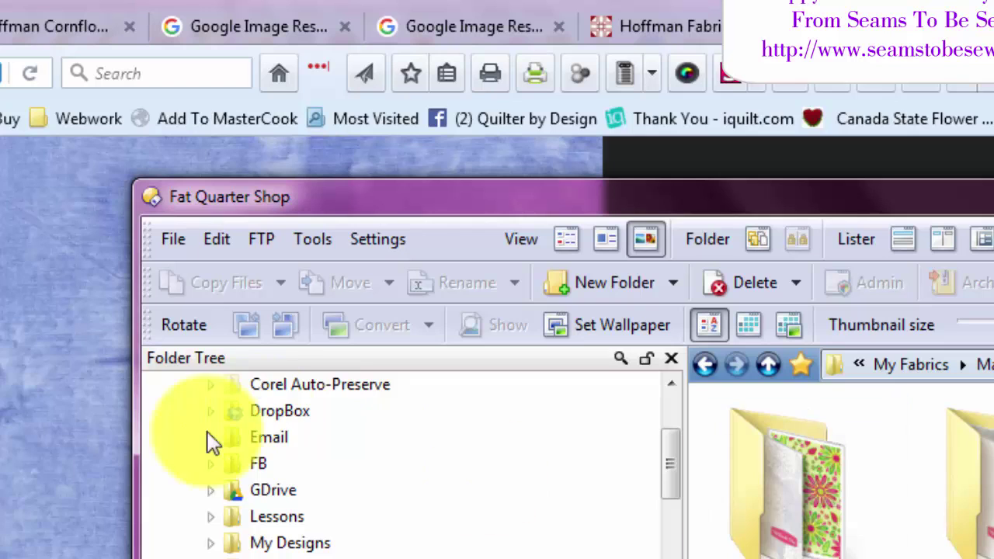
Return to Firefox and close the enlarged Cornflower photo, its product page and the image preview tabs, keeping the search results open.
key("alt+F4")
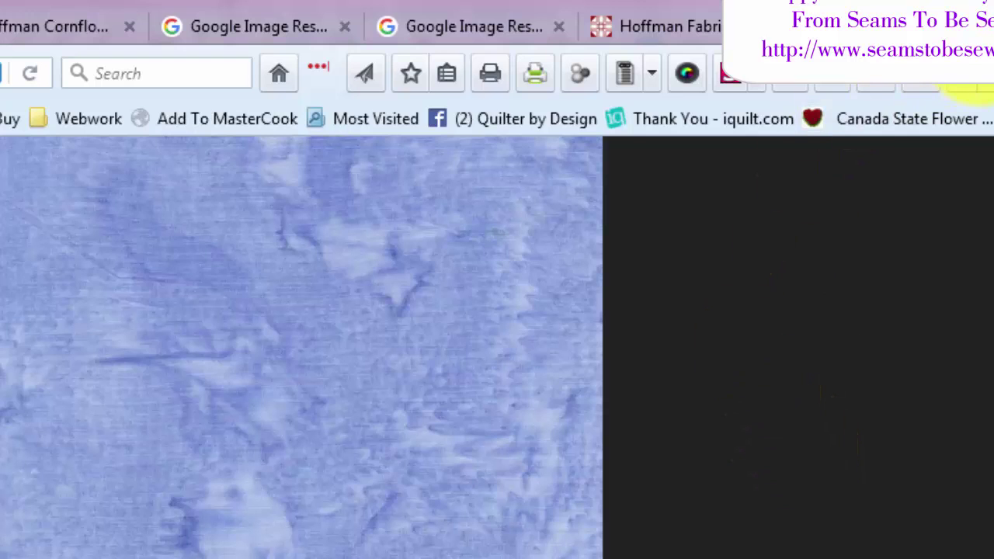
left_click(768, 26)
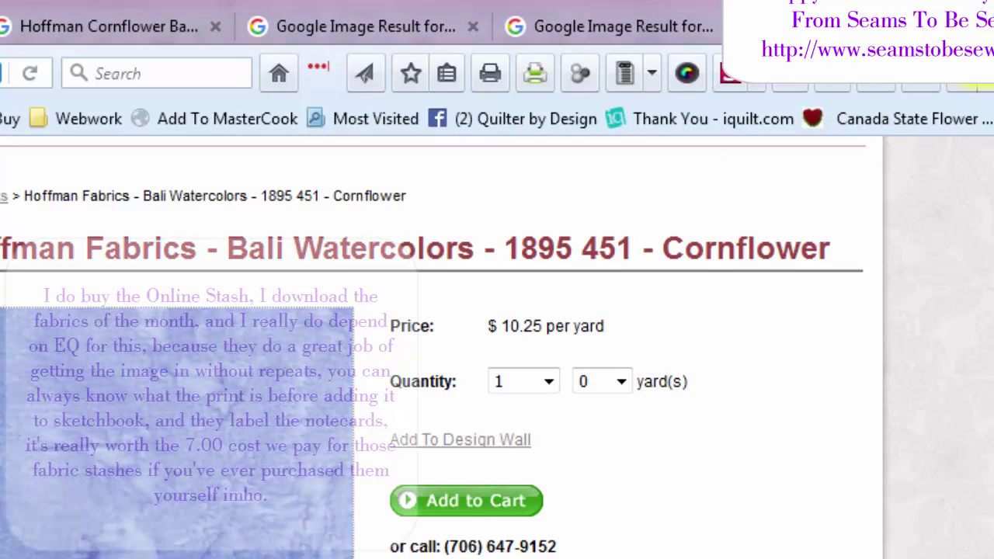
key("ctrl+w")
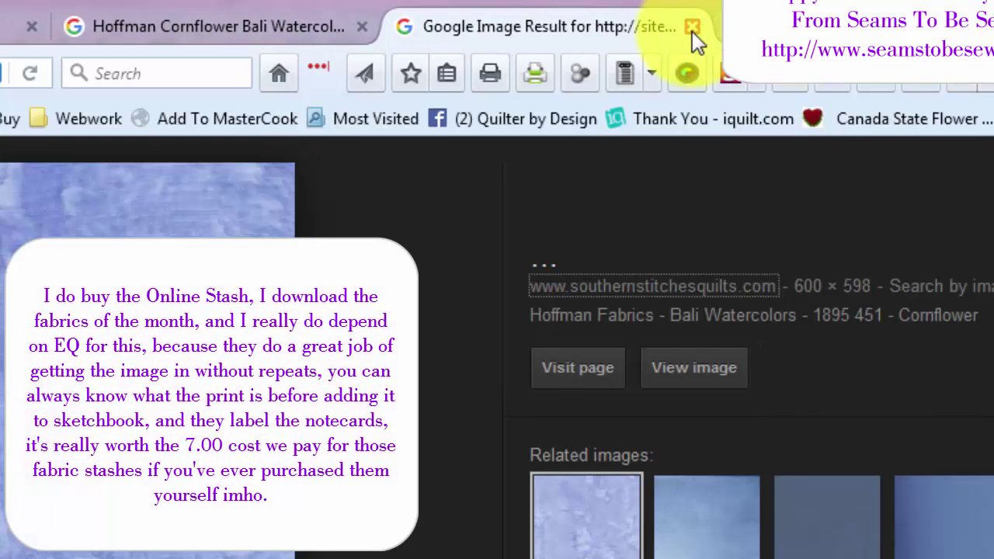
left_click(692, 30)
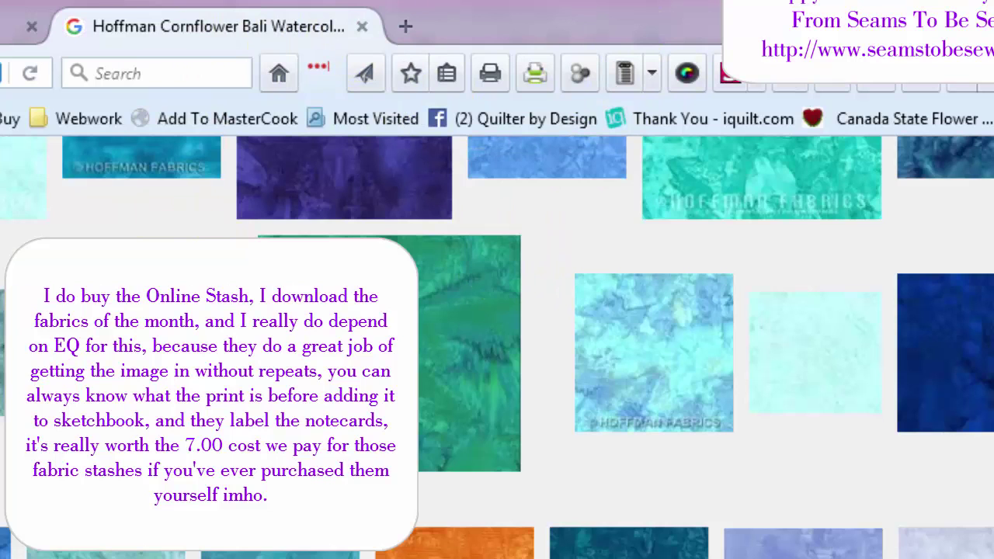
Return to the start of the Hoffman Cornflower Bali Watercolors image results and clear the finished downloads from the browser window.
scroll(497, 350, "down", 5)
scroll(574, 225, "up", 5)
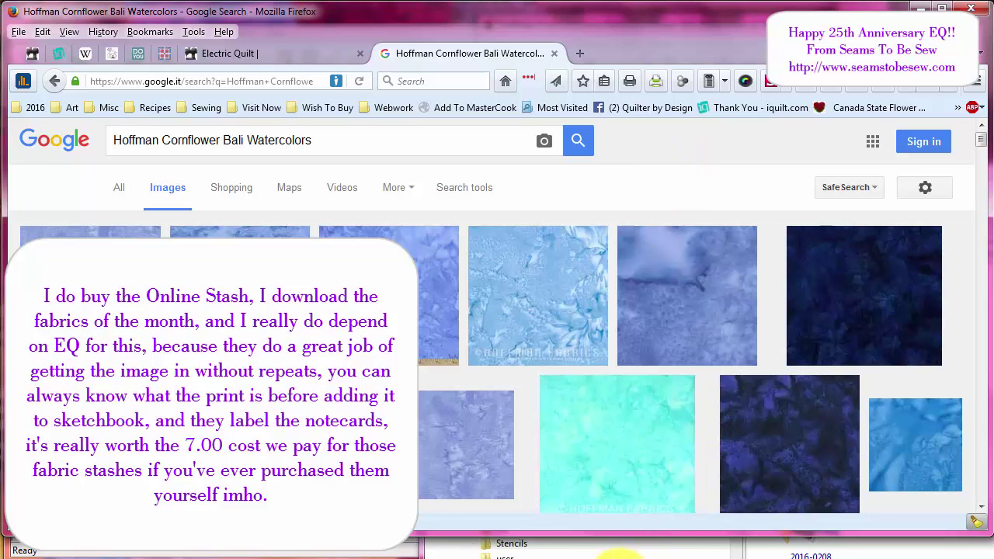
left_click(509, 543)
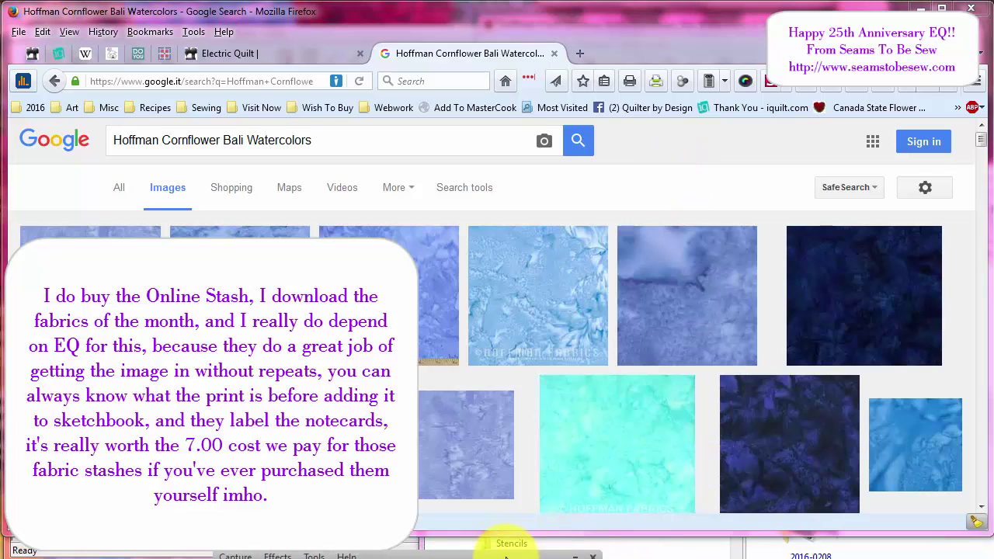
left_click(976, 522)
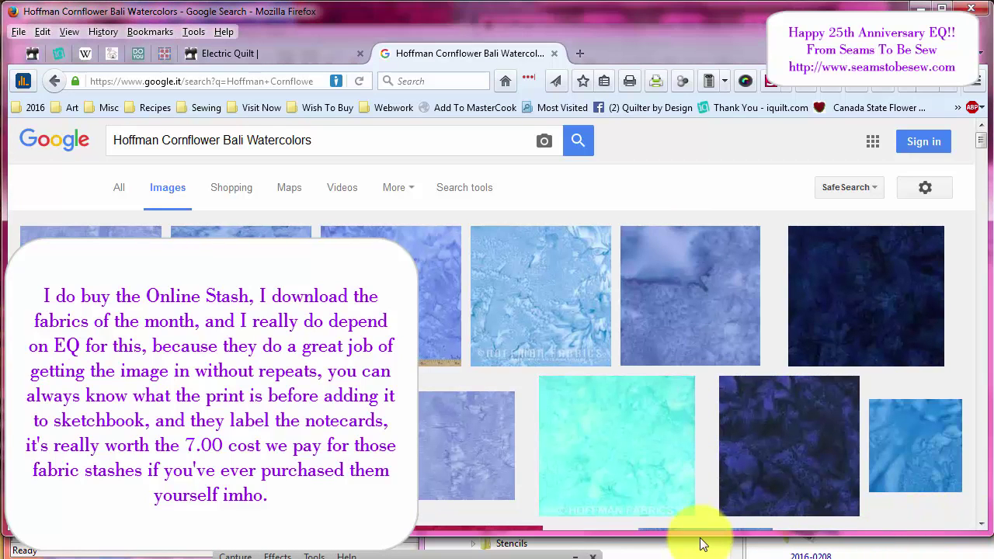